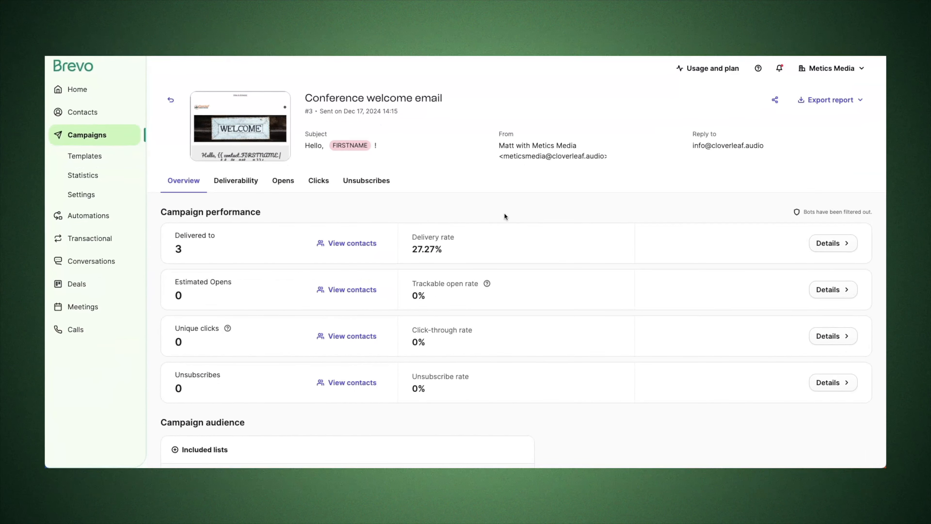
Set the YouTube Brevo tutorial's playback speed to 1.5×
scroll(505, 215, down, 5)
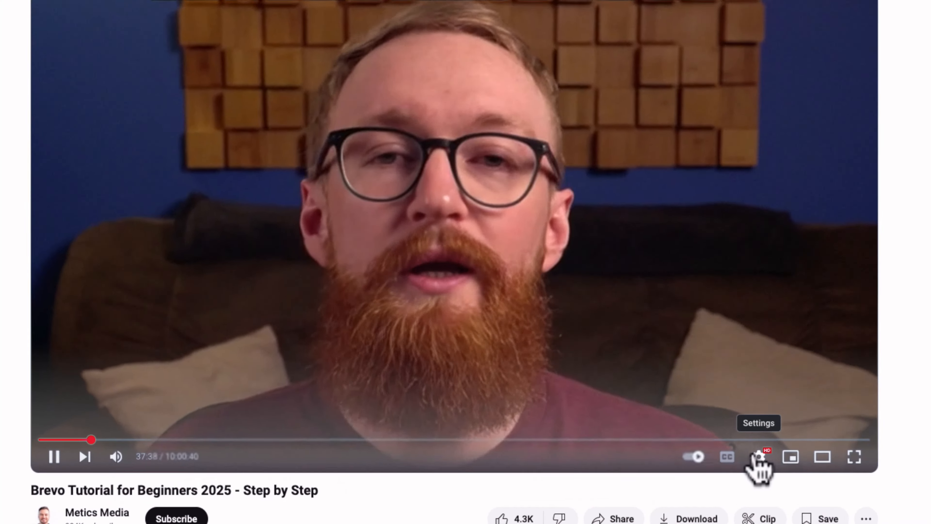
click(755, 455)
click(759, 409)
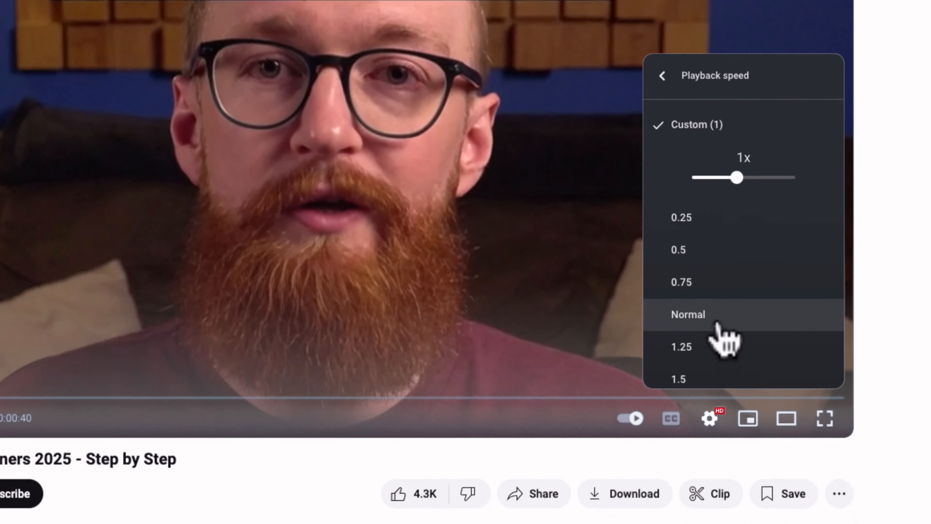
scroll(720, 341, down, 2)
click(715, 313)
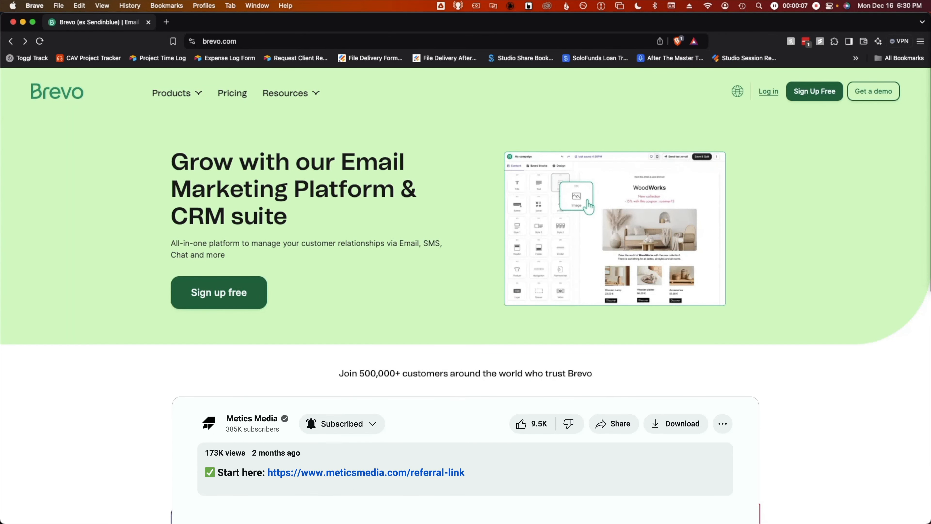
Start the free Brevo sign-up and enter the SMS verification code
click(381, 473)
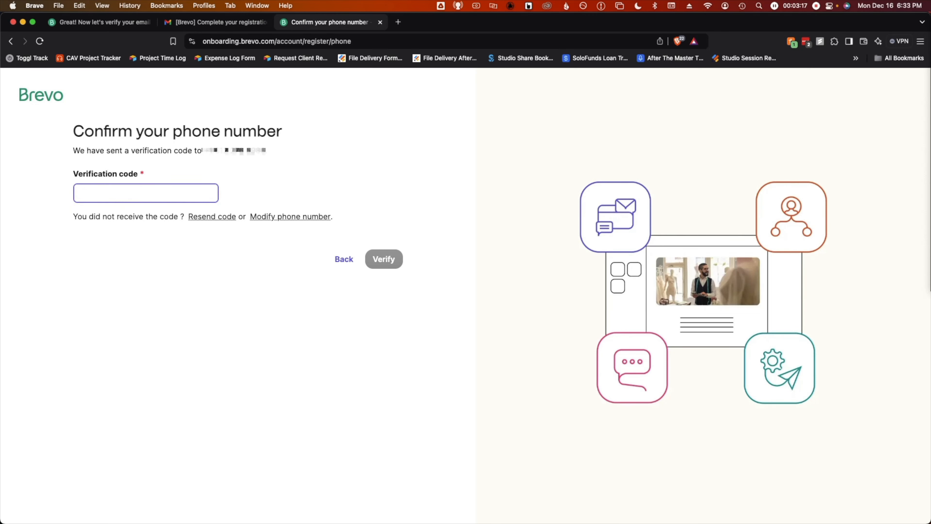
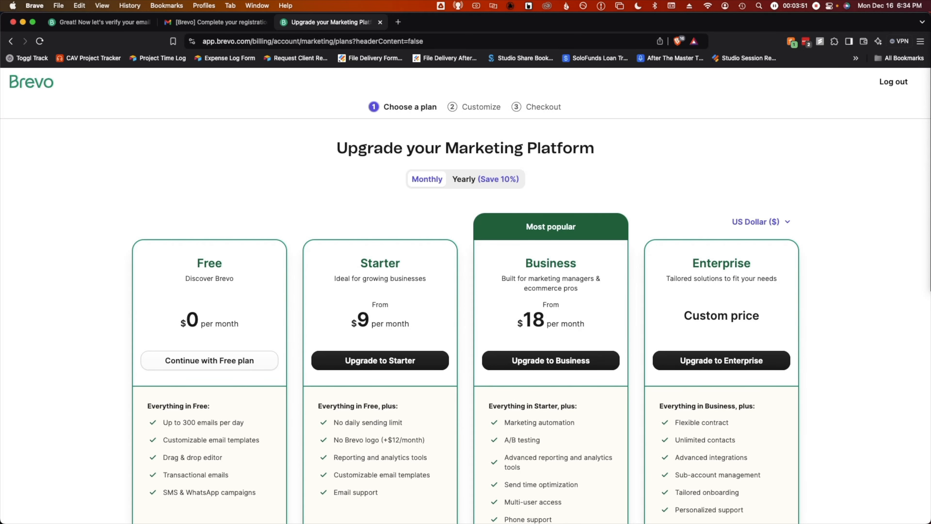
Scroll down the plans page to reach the Free plan option
scroll(466, 293, down, 2)
scroll(466, 293, down, 2)
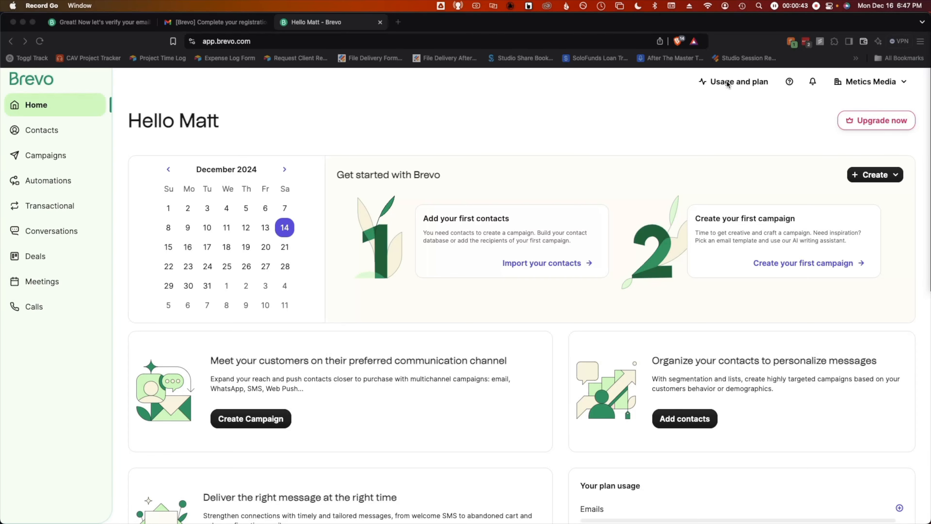
Check the plan's remaining emails and try the help center search
click(732, 82)
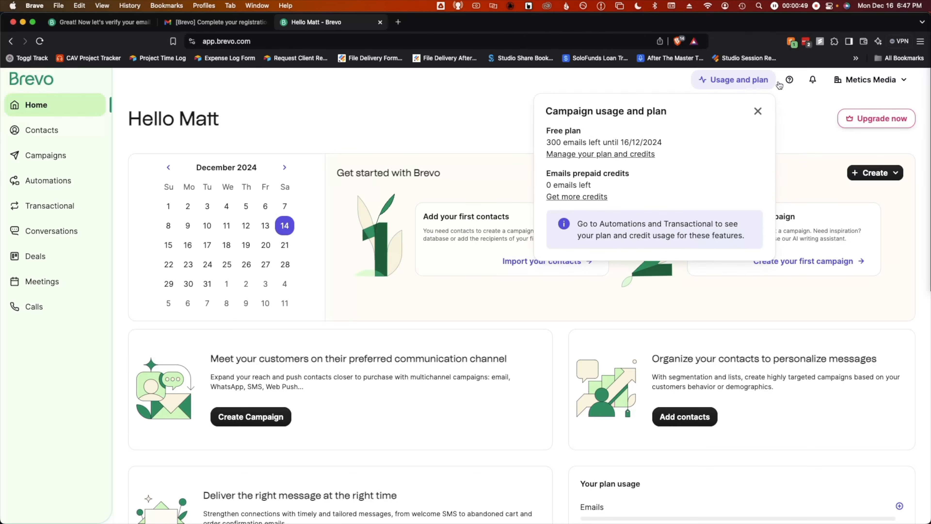
click(790, 81)
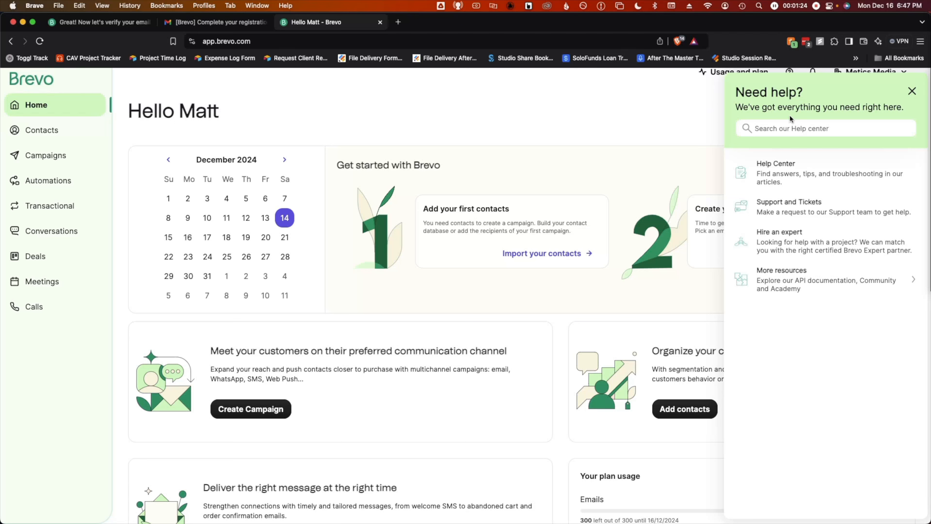
click(790, 127)
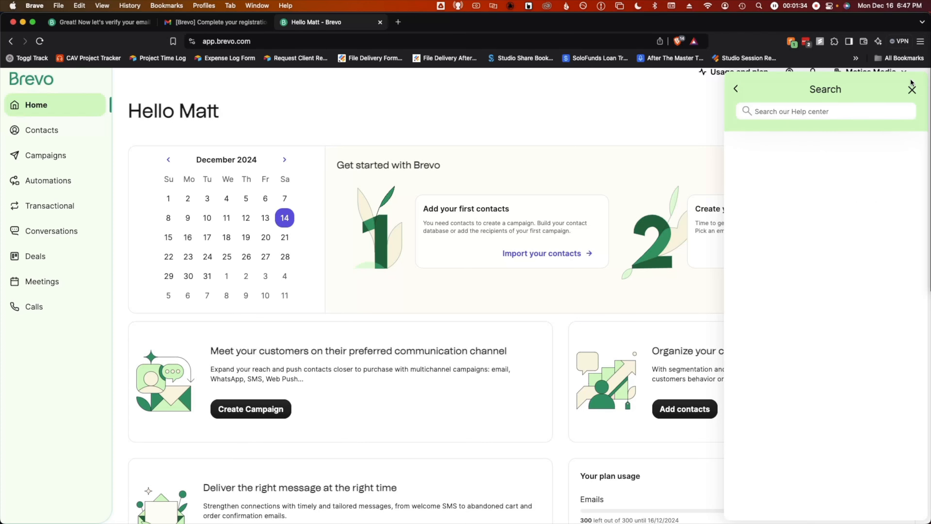
click(912, 89)
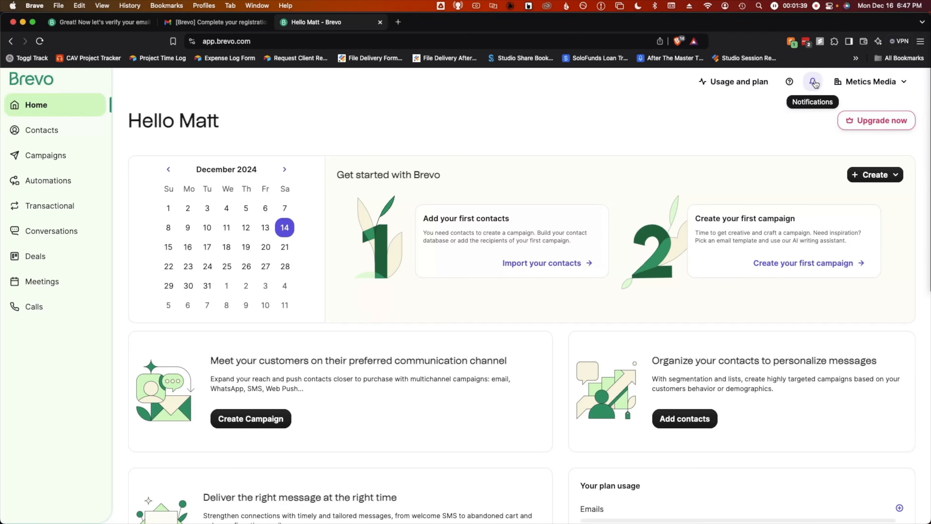
Review the notifications and the account's profile and settings menu
click(814, 82)
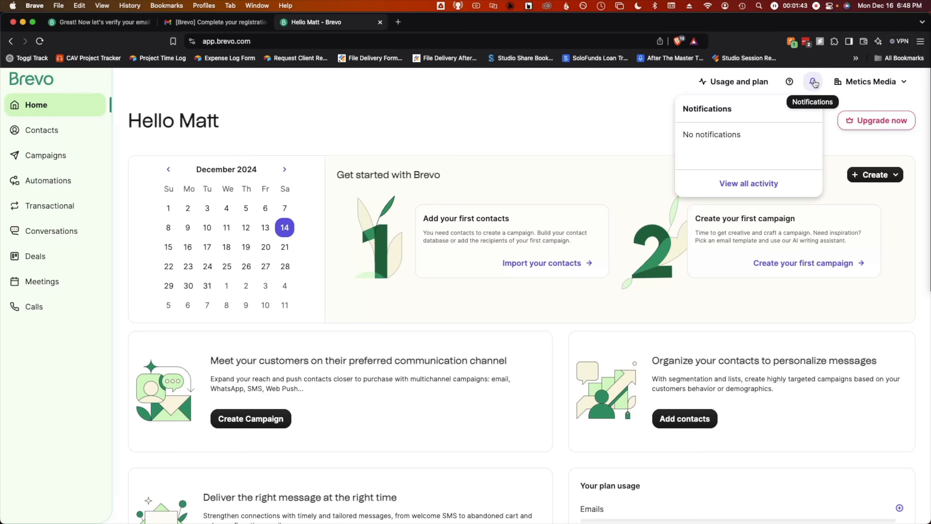
click(876, 83)
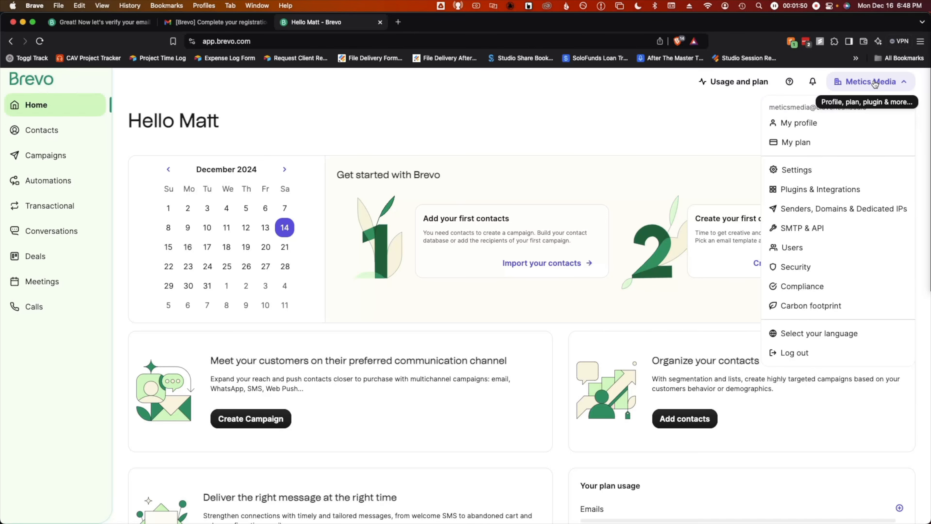
click(875, 83)
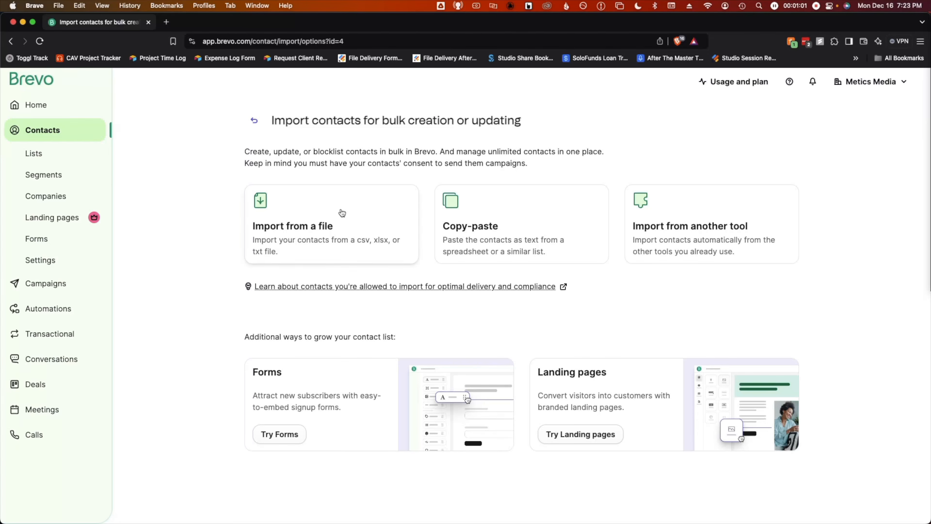
Import contacts from a file by uploading 'Brevo Sample Contacts.csv' and confirming it
click(339, 213)
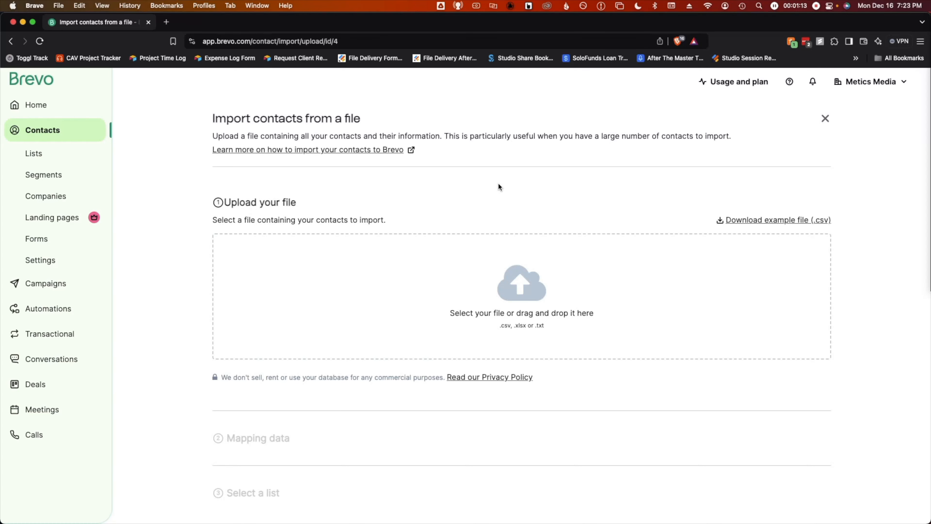
click(509, 282)
double_click(446, 223)
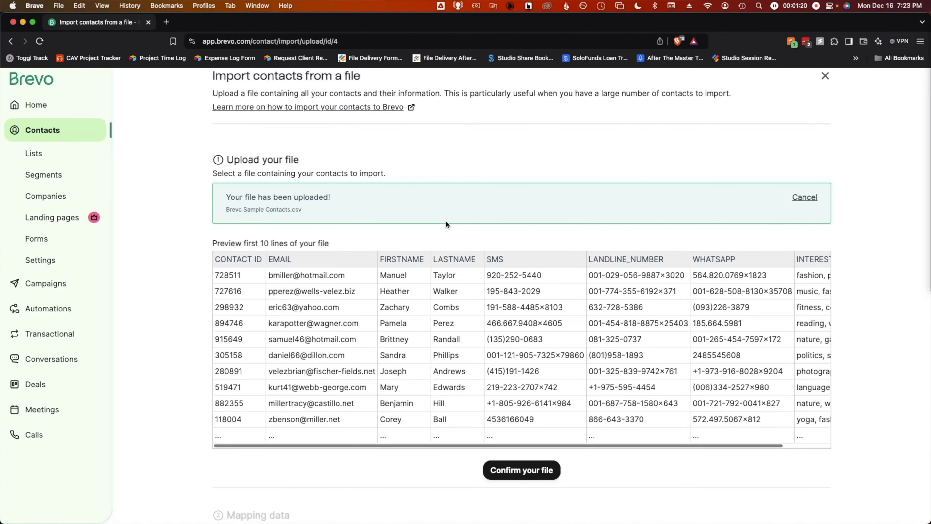
click(518, 472)
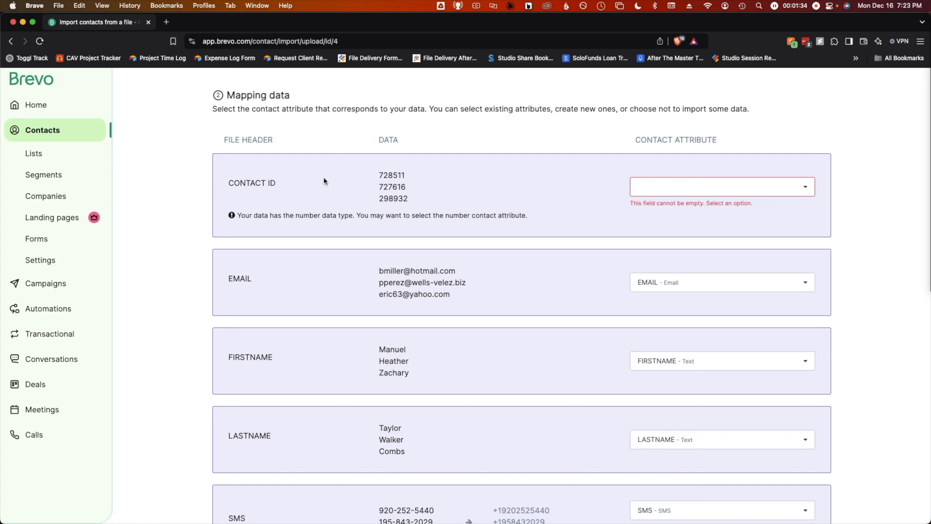
Map the CONTACT ID column to the EXT_ID attribute
click(672, 192)
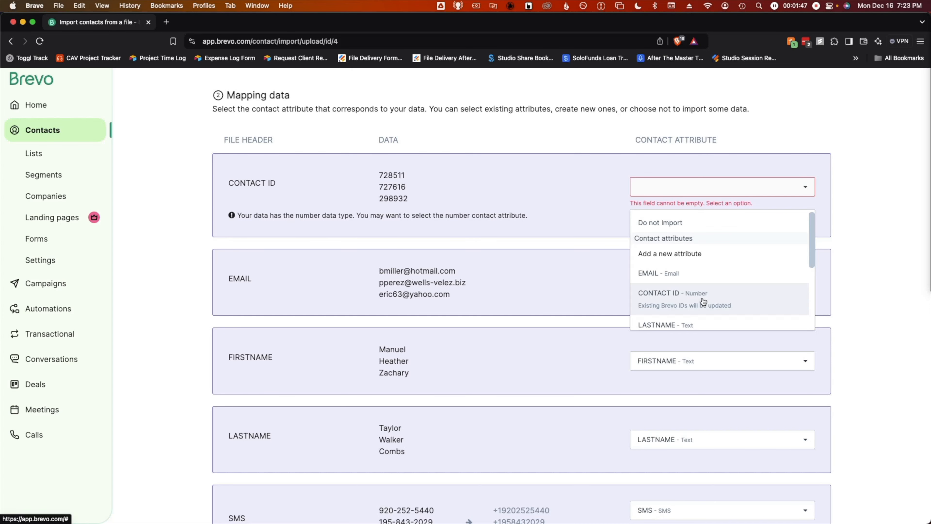
scroll(704, 301, down, 5)
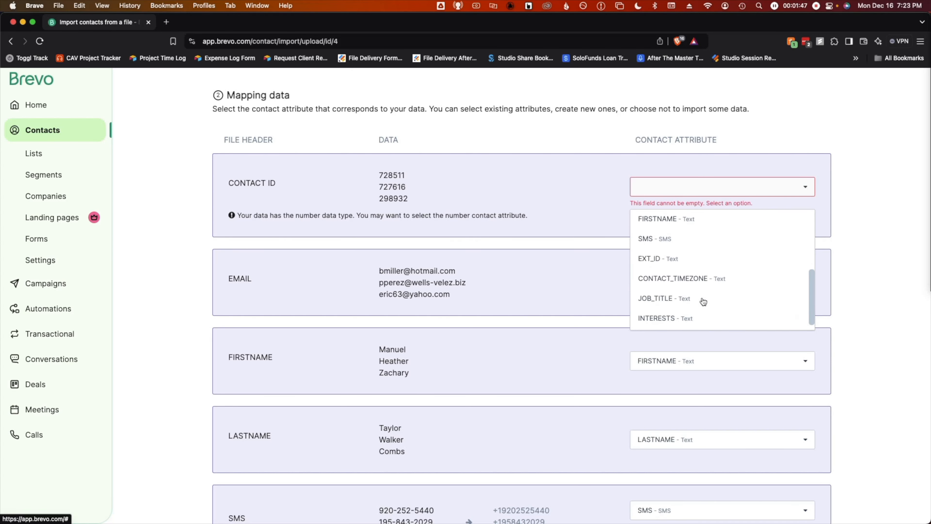
click(671, 257)
scroll(549, 287, down, 10)
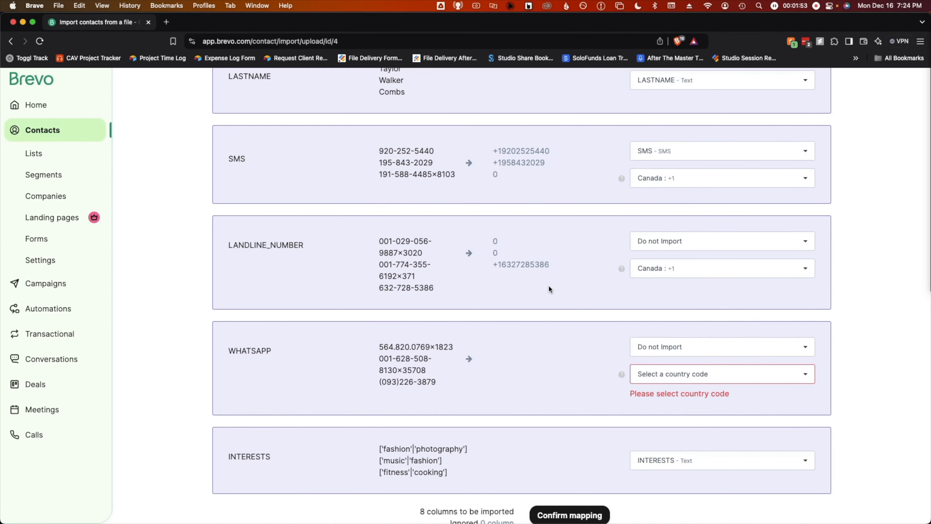
scroll(548, 288, up, 2)
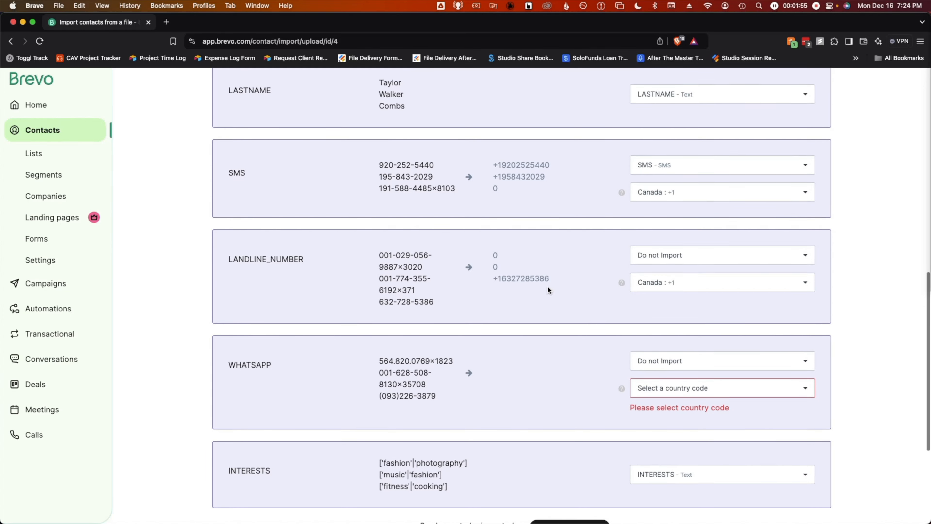
Set the SMS and LANDLINE_NUMBER country codes to United States
click(672, 206)
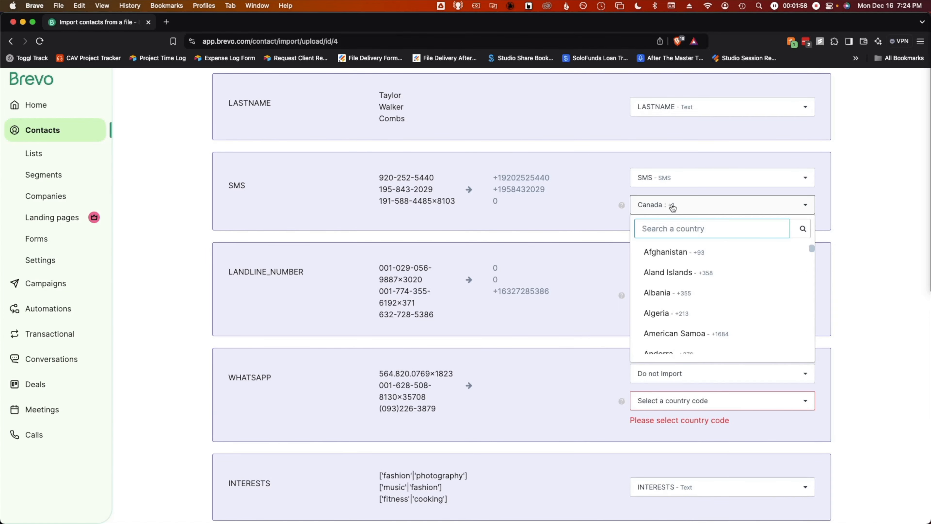
text(united)
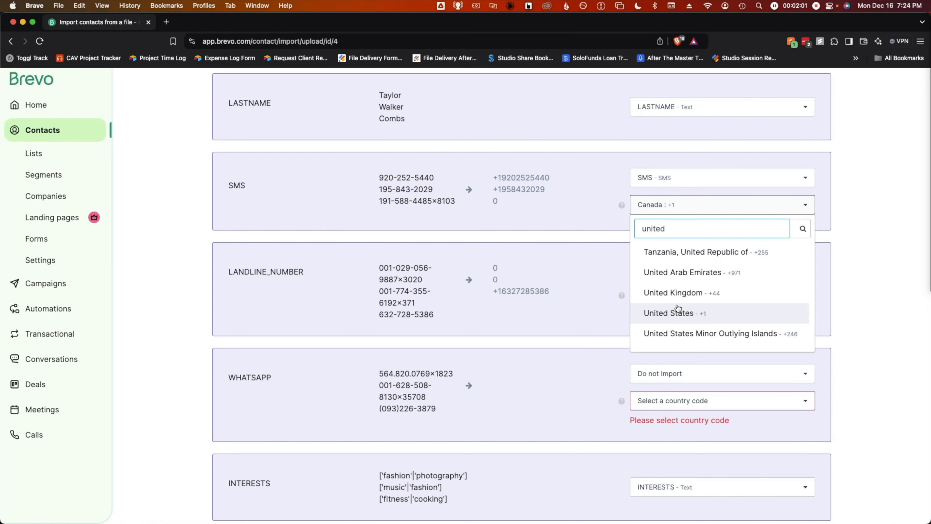
click(676, 312)
scroll(677, 309, down, 5)
scroll(658, 209, up, 5)
click(659, 180)
text(united)
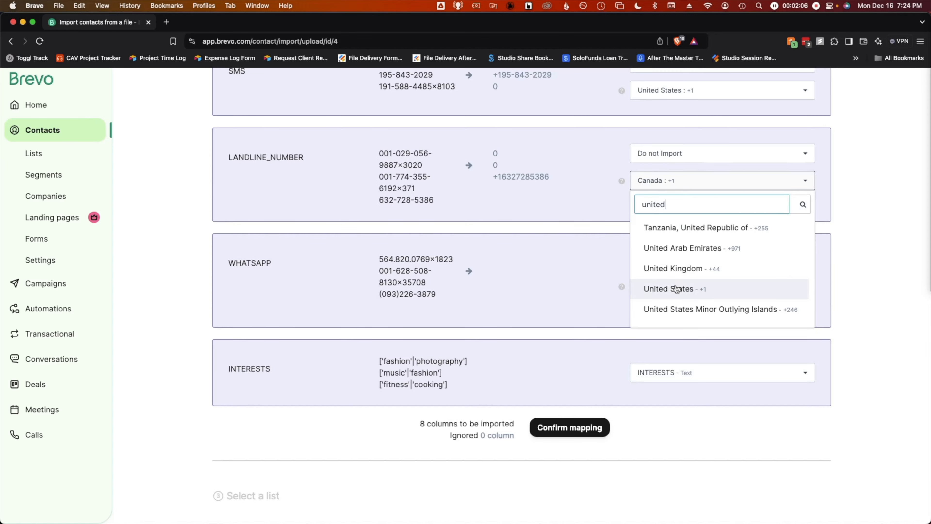
click(676, 289)
Verify the INTERESTS attribute and leave WHATSAPP as Do not Import
scroll(526, 243, down, 3)
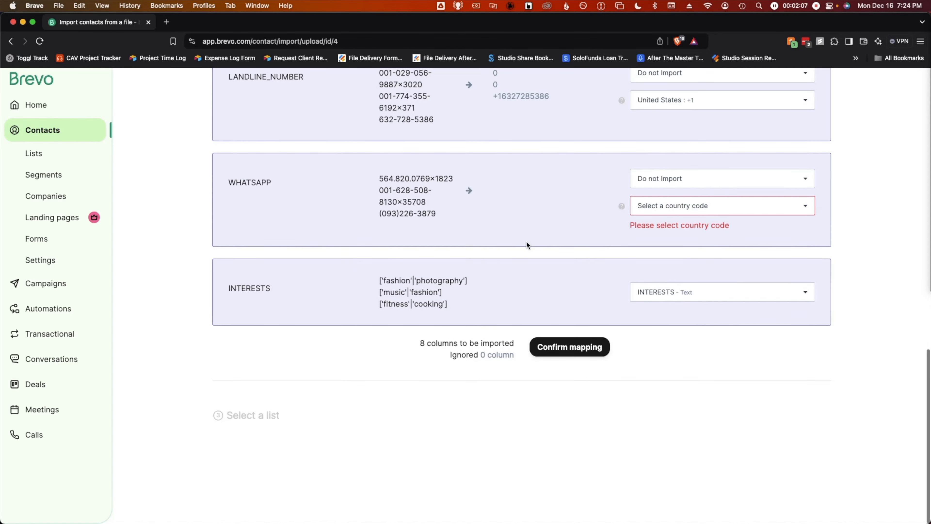
click(654, 294)
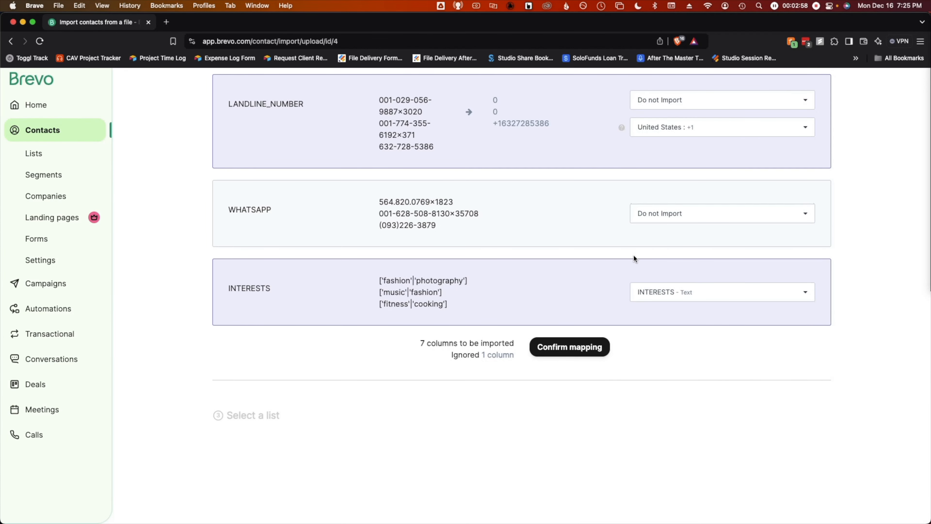
click(643, 220)
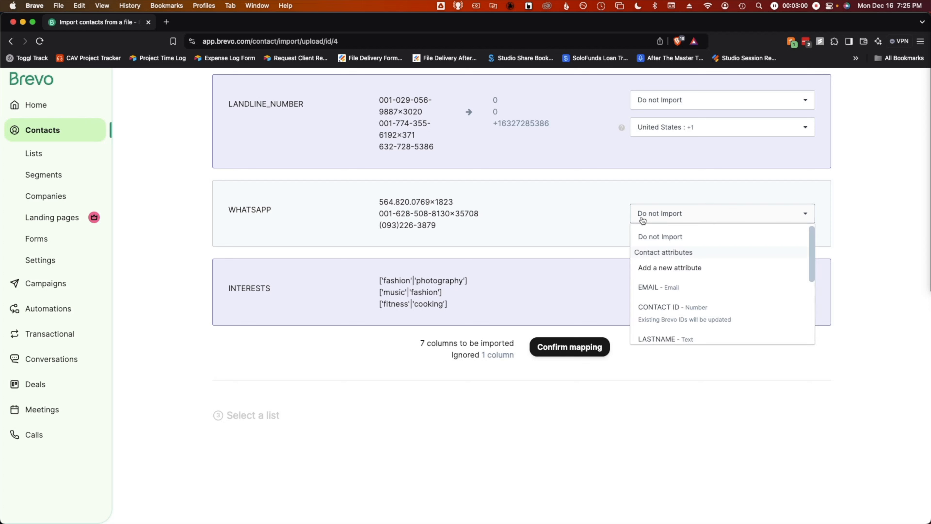
click(644, 239)
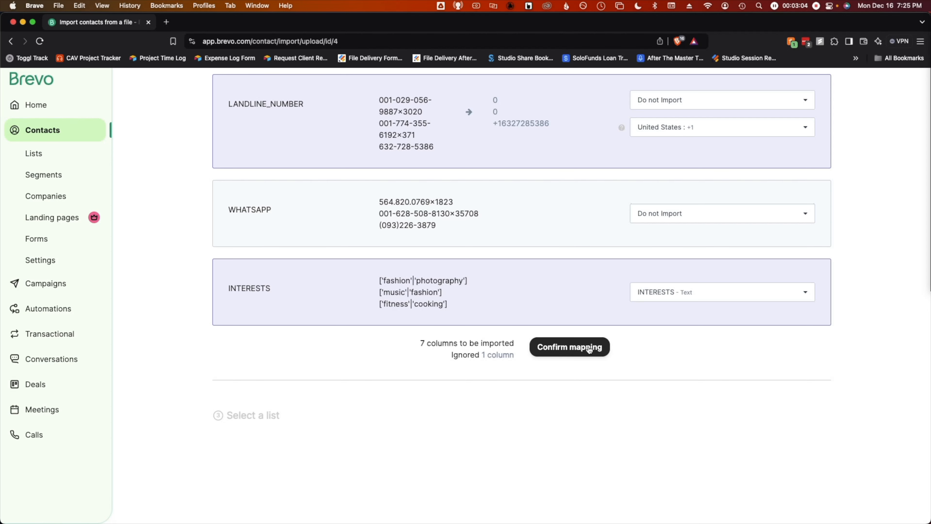
Confirm the 7-attribute mapping and look at the folder options for a new list
click(579, 349)
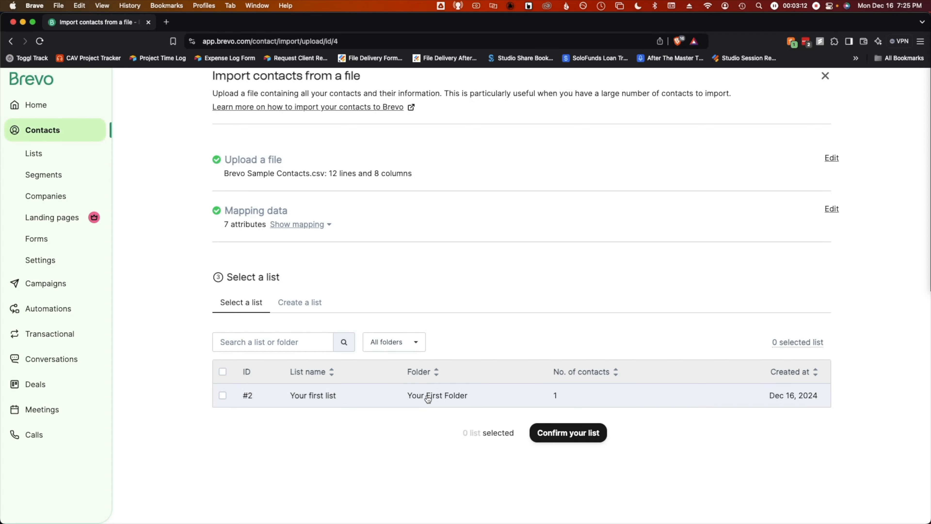
click(316, 303)
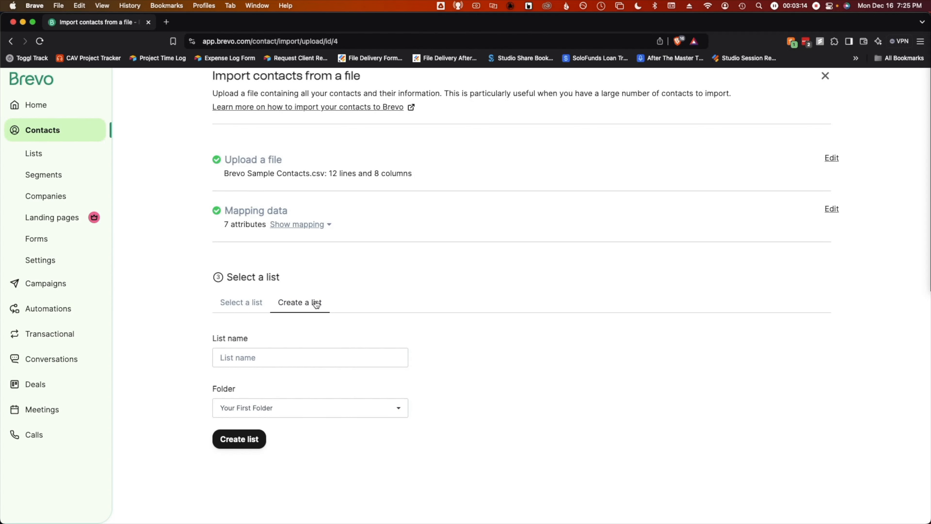
click(341, 414)
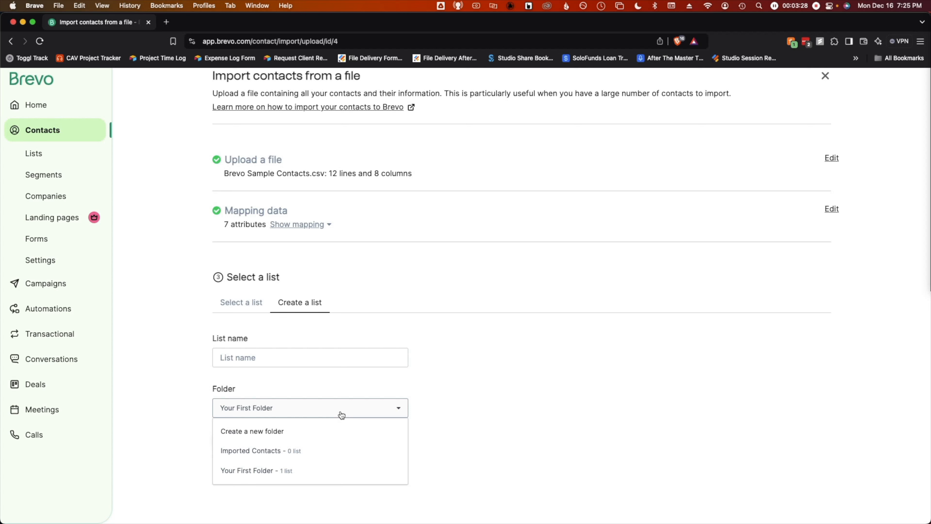
scroll(326, 383, up, 1)
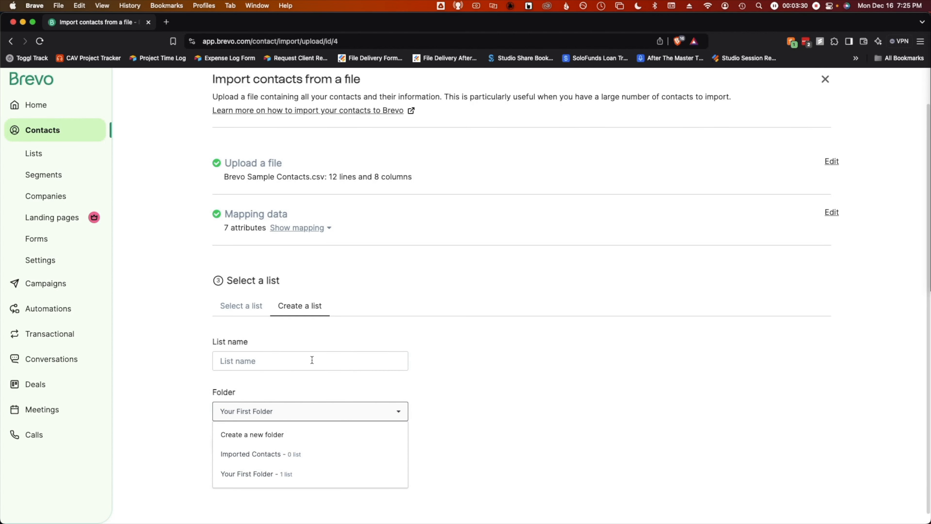
Choose the existing 'Your first list' as the import destination and confirm it
click(254, 312)
click(223, 399)
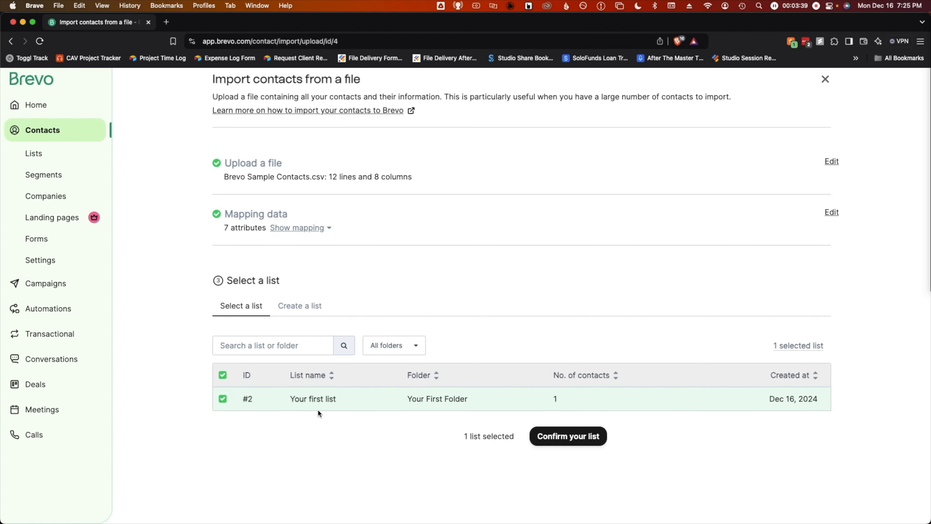
click(584, 436)
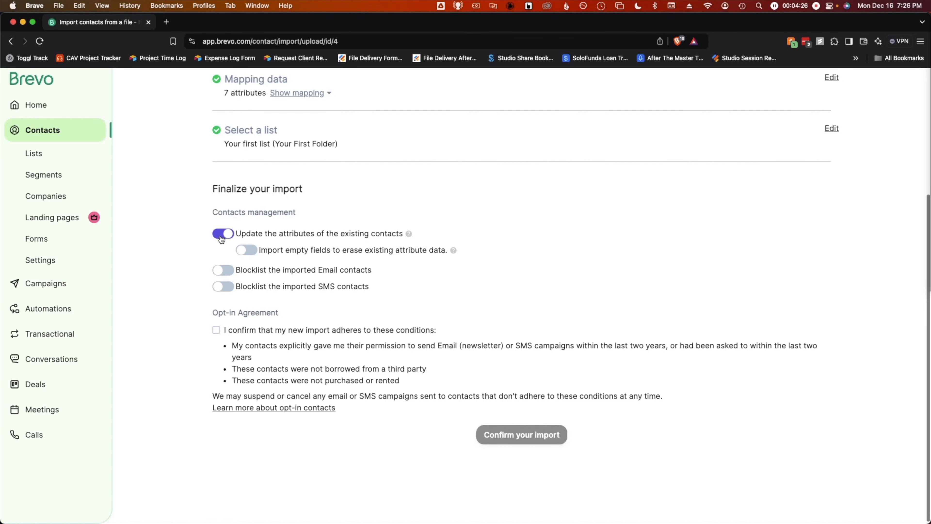
scroll(220, 241, up, 1)
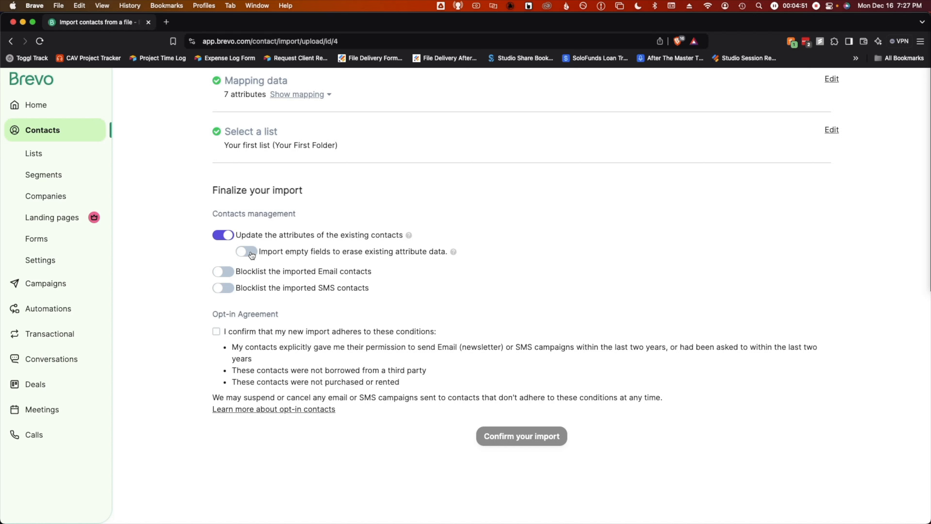
click(252, 255)
click(252, 255)
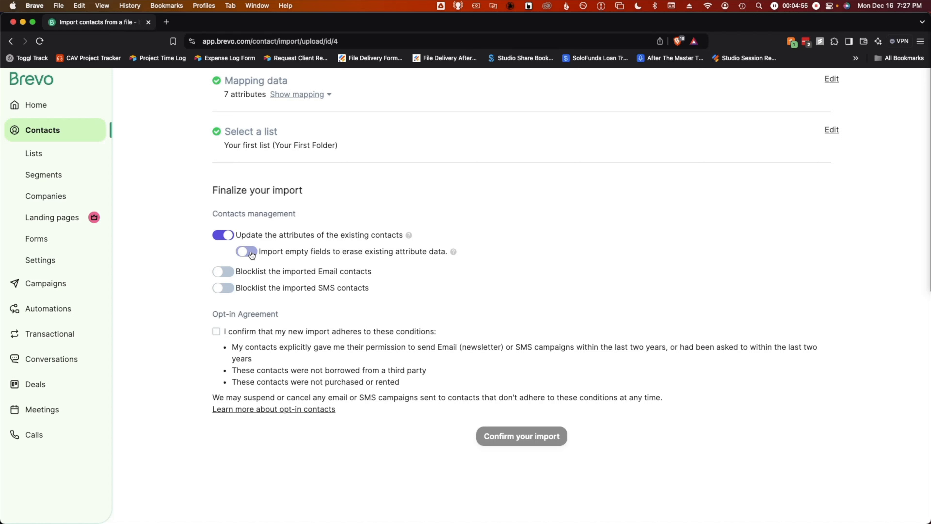
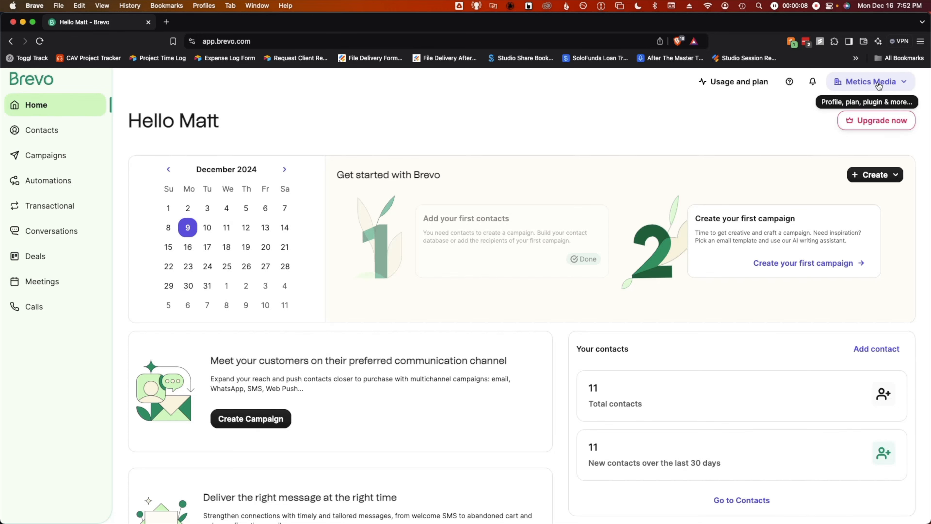
Add cloverleaf.audio as a new sending domain under Senders, Domains & Dedicated IPs
click(880, 85)
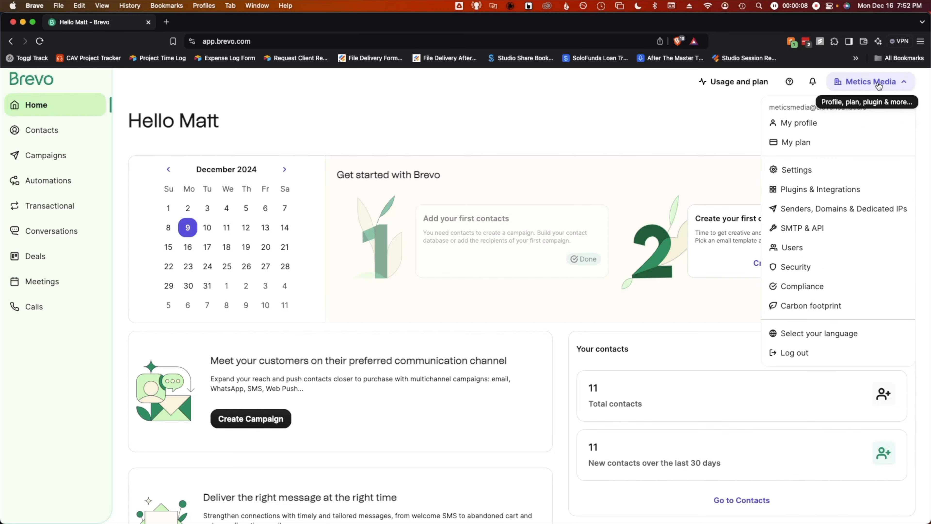
click(877, 208)
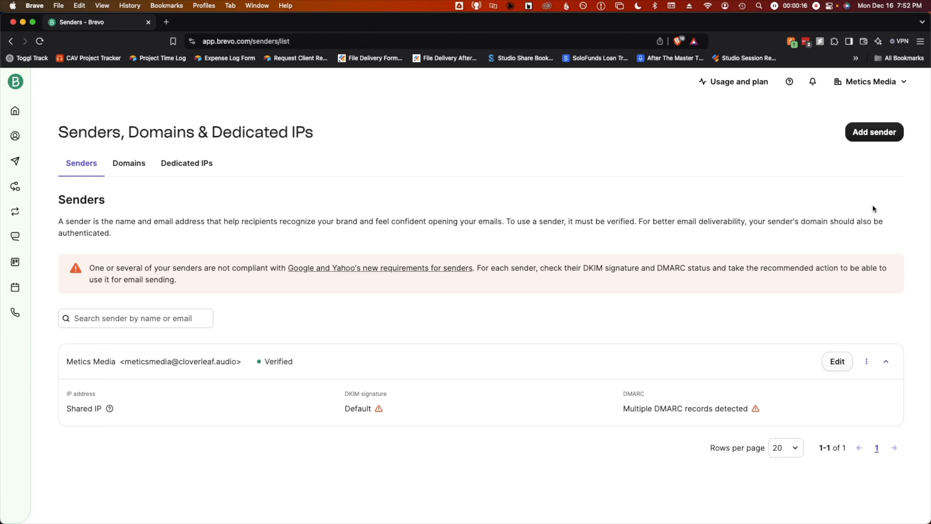
click(129, 165)
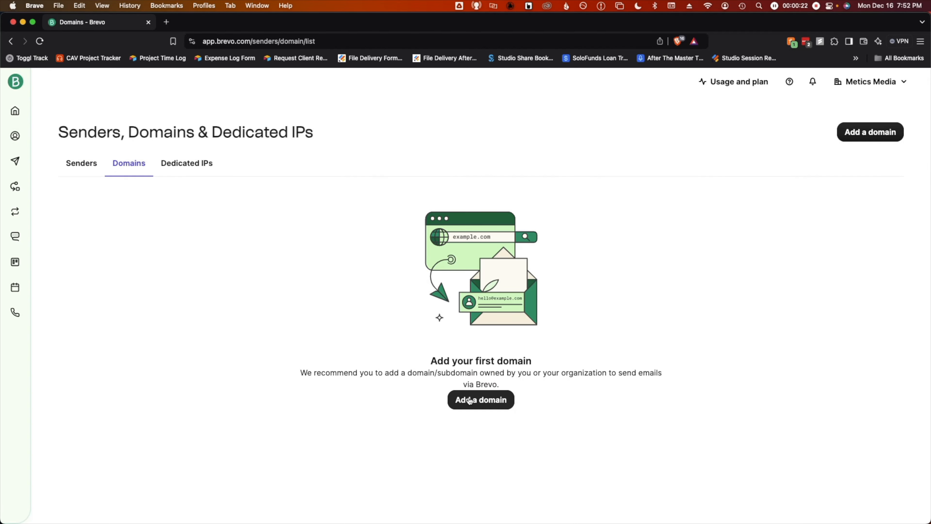
click(470, 400)
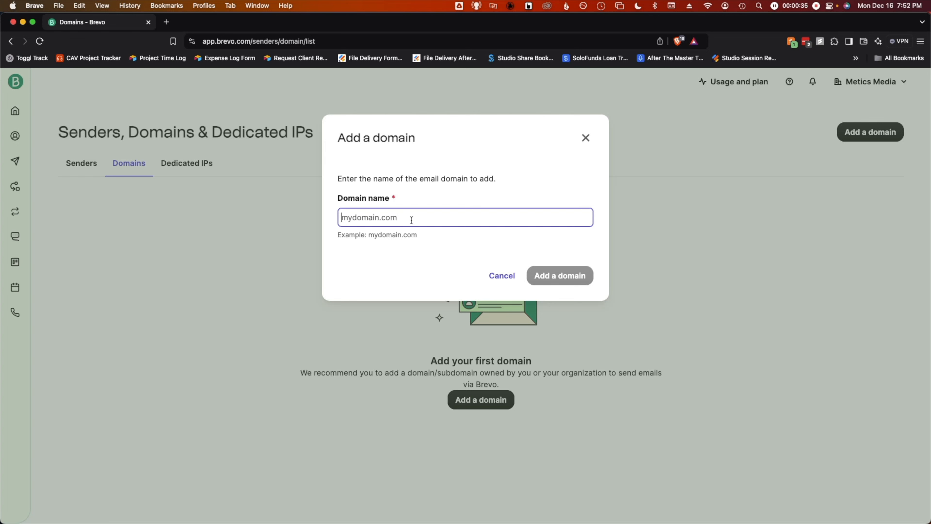
text(cloverleaf.audio)
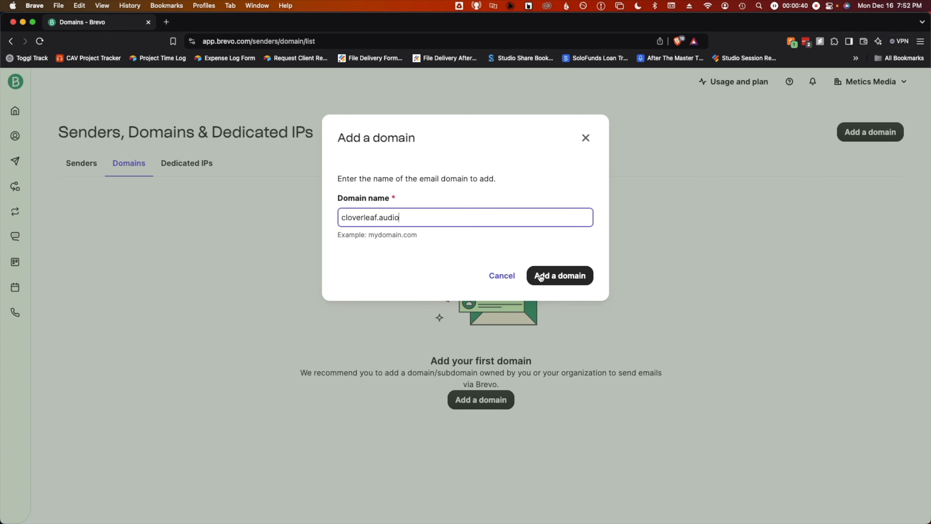
click(556, 277)
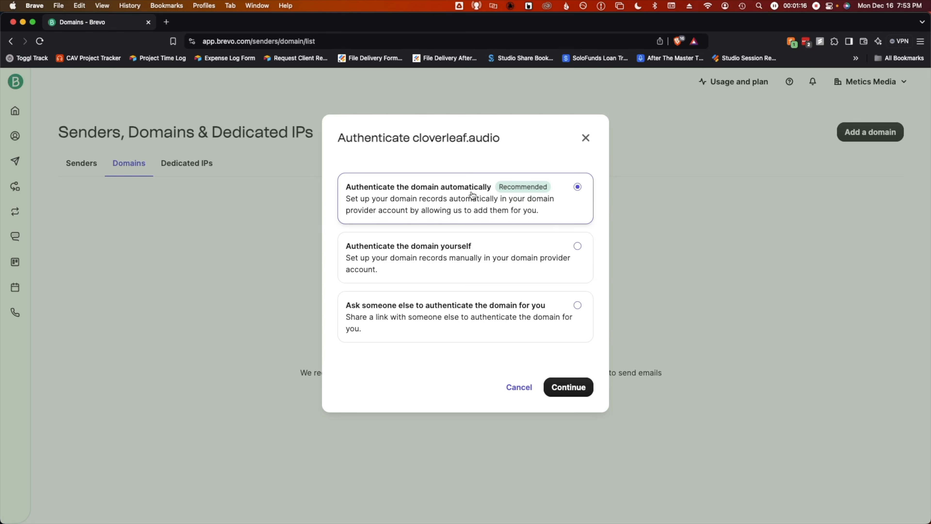
Authenticate cloverleaf.audio automatically via GoDaddy login and SMS verification code, then return to domains
click(561, 388)
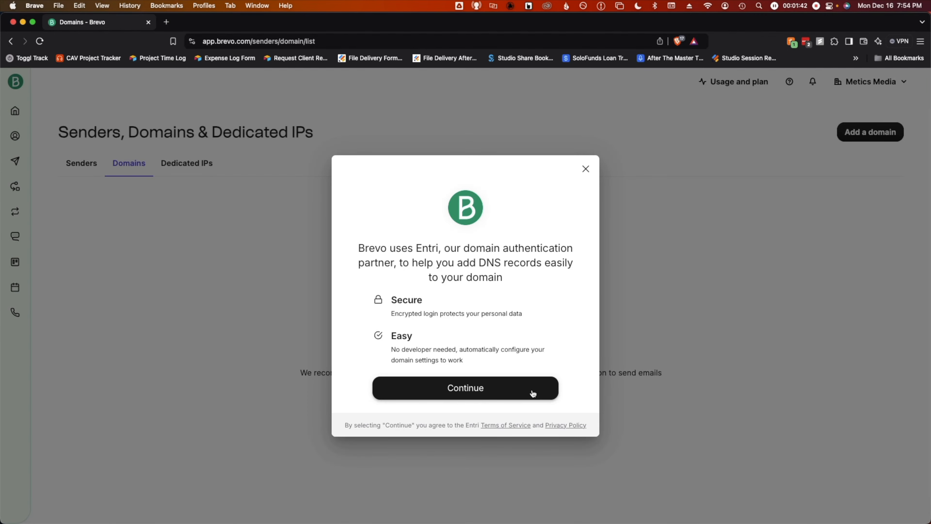
click(532, 388)
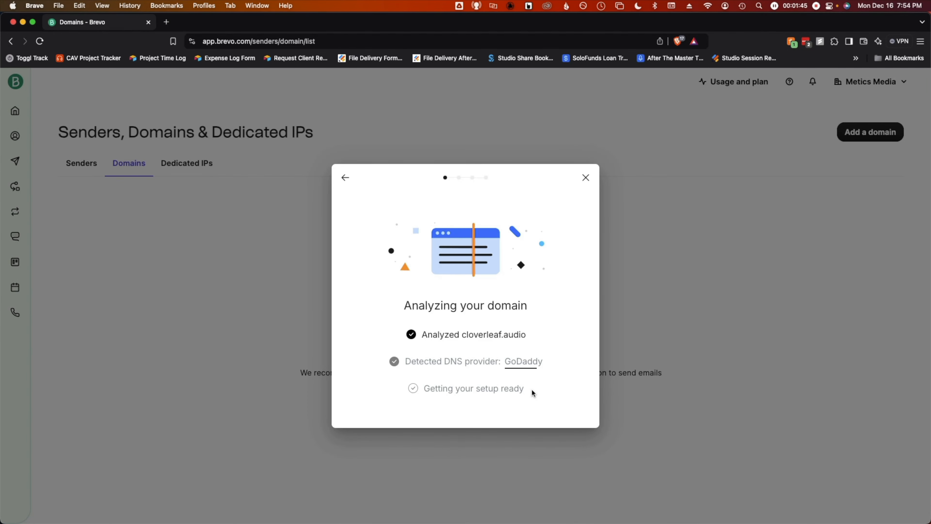
click(527, 279)
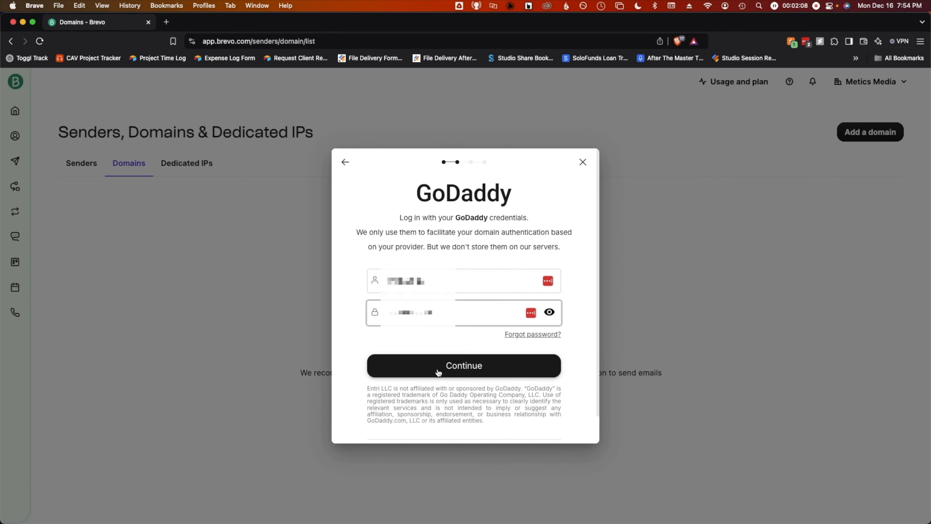
click(438, 373)
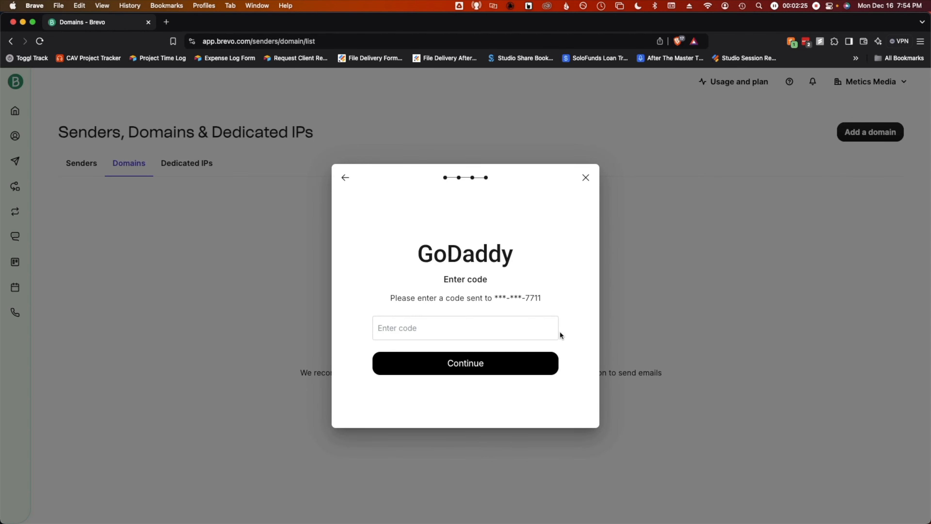
click(523, 328)
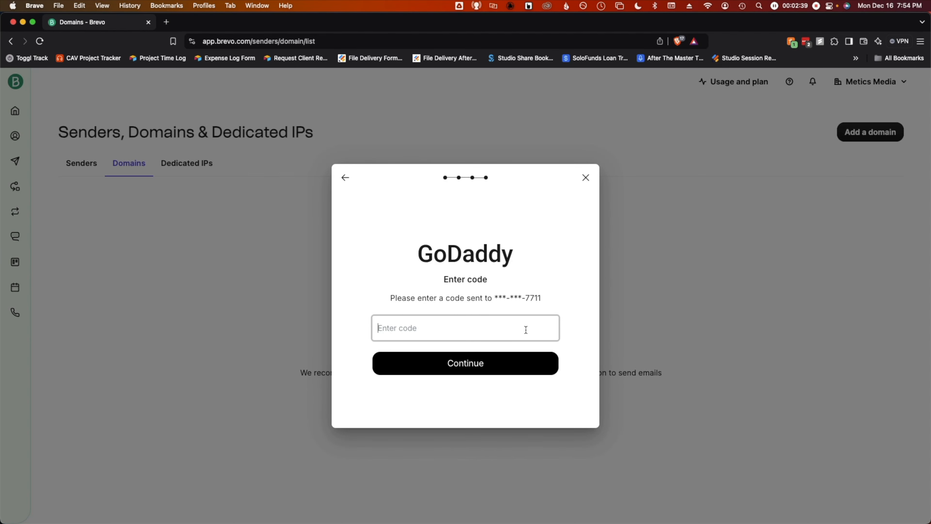
click(525, 365)
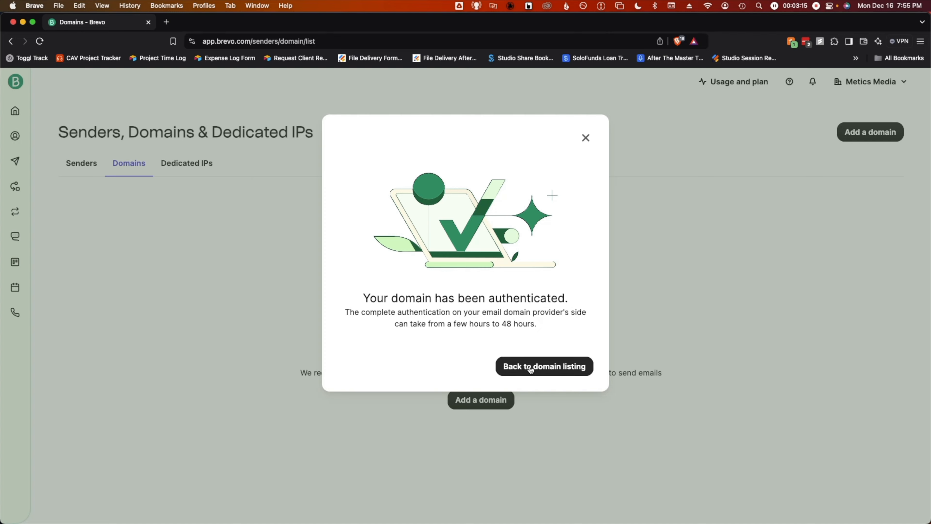
click(531, 369)
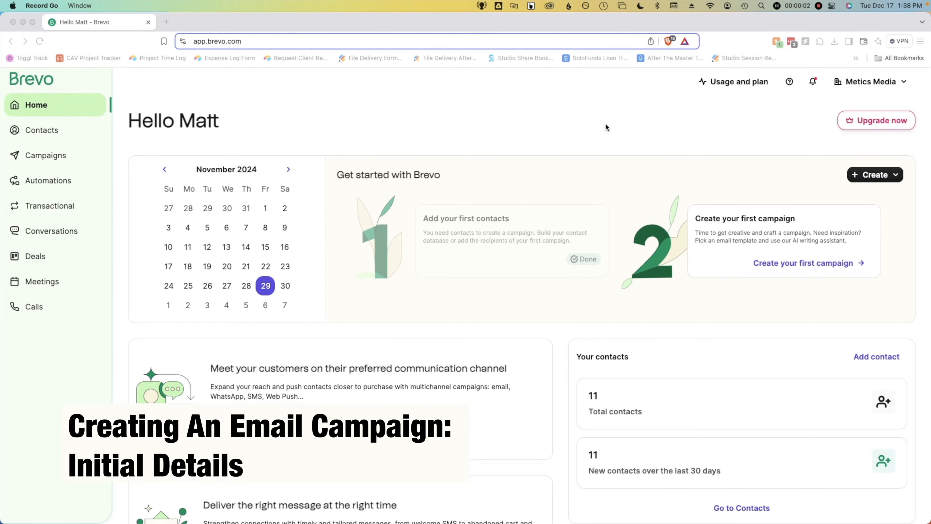
Create a regular email campaign named 'Conference welcome email'
click(605, 126)
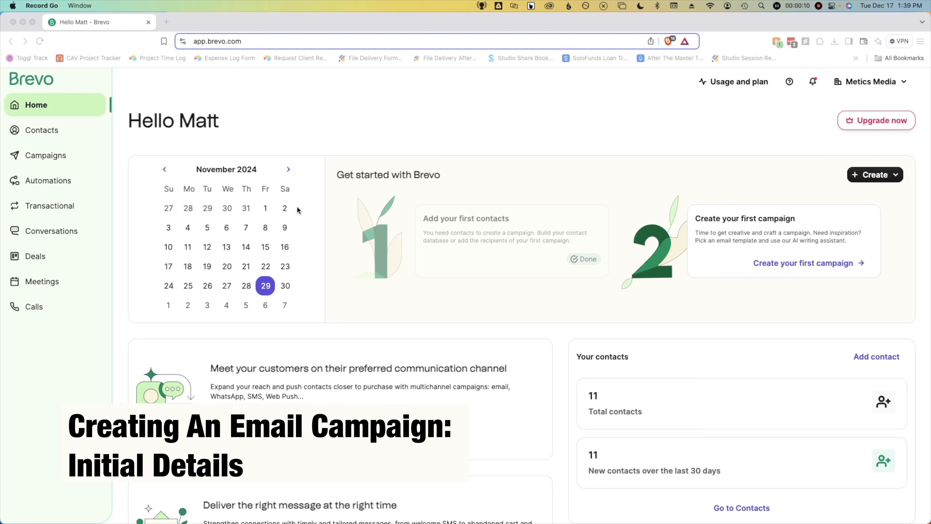
click(46, 158)
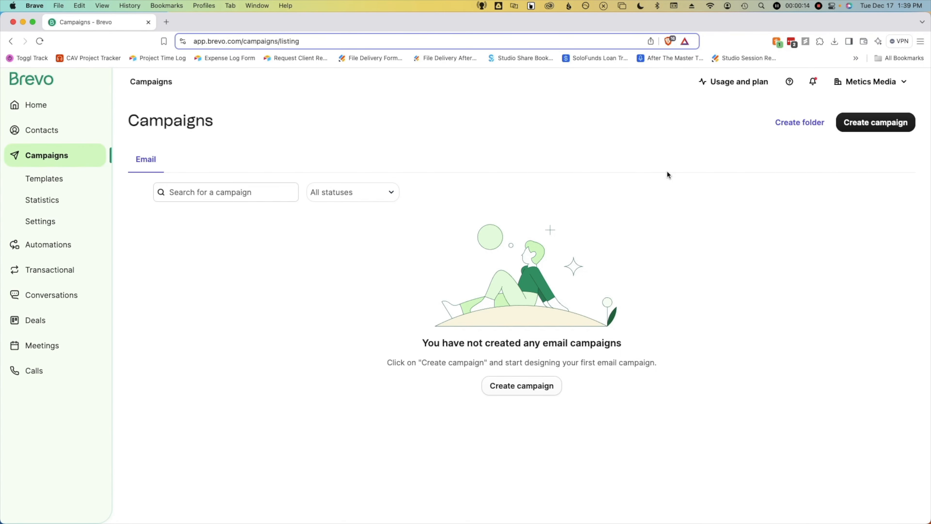
click(884, 124)
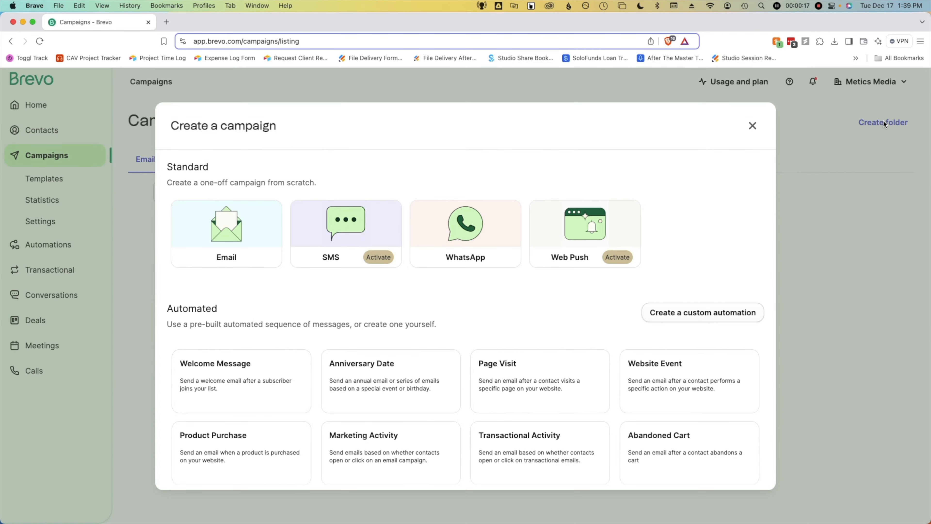
click(253, 226)
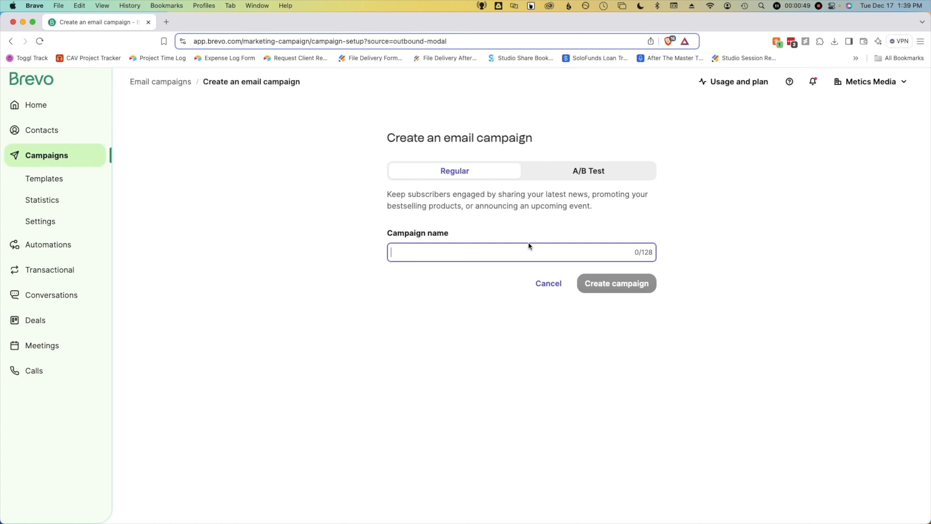
text(Conf)
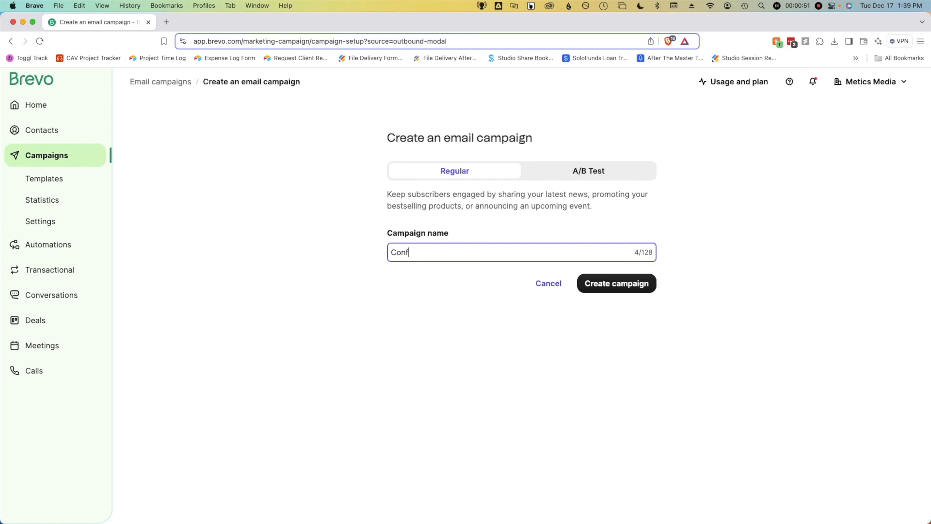
text(erence welcome email)
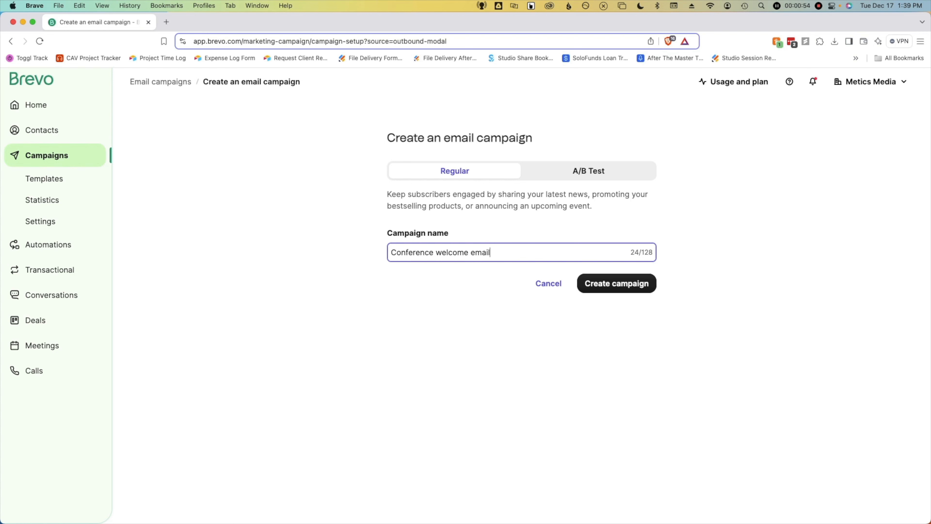
click(620, 287)
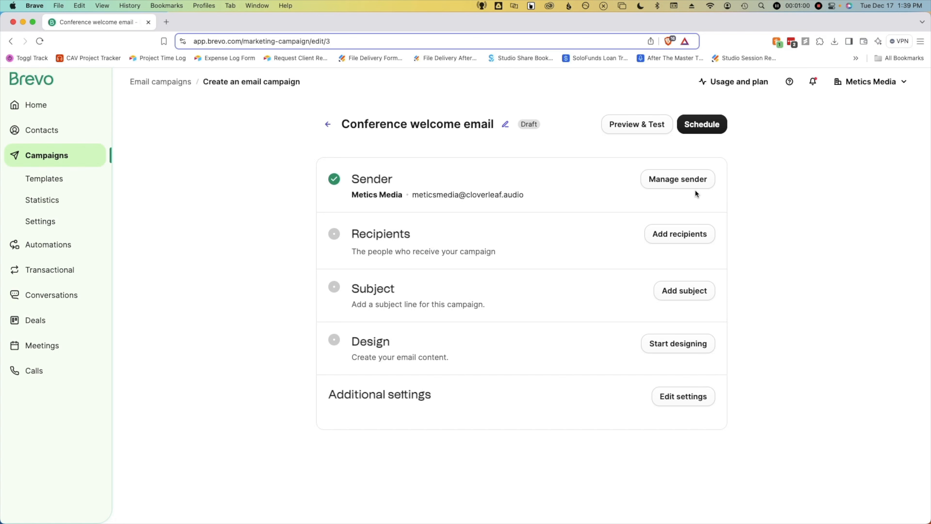
Prefix the sender name with the sender's first name and 'with' before Metics Media
click(691, 182)
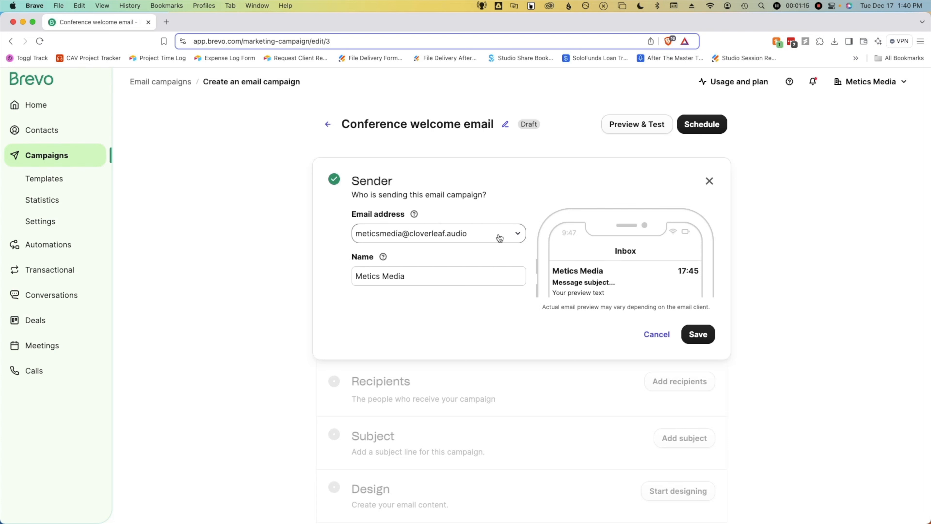
click(436, 273)
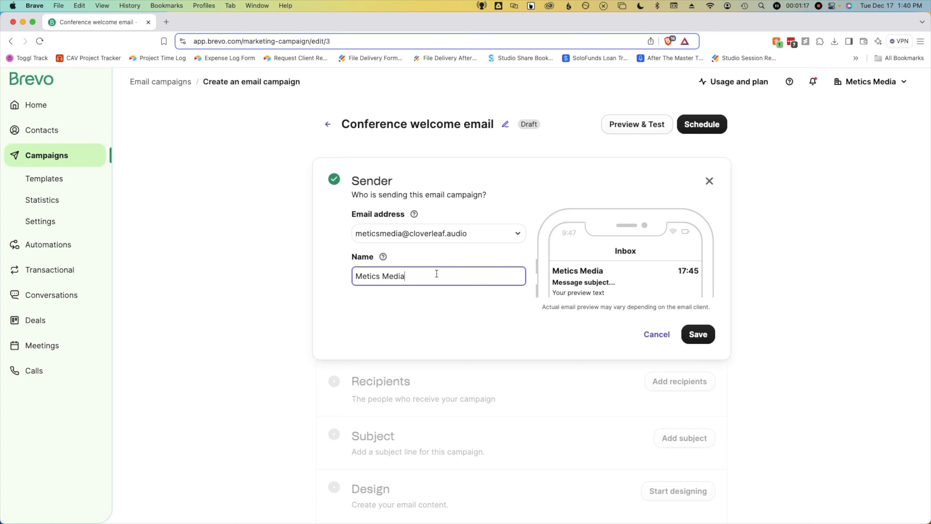
key(super+Left)
text(Matt with)
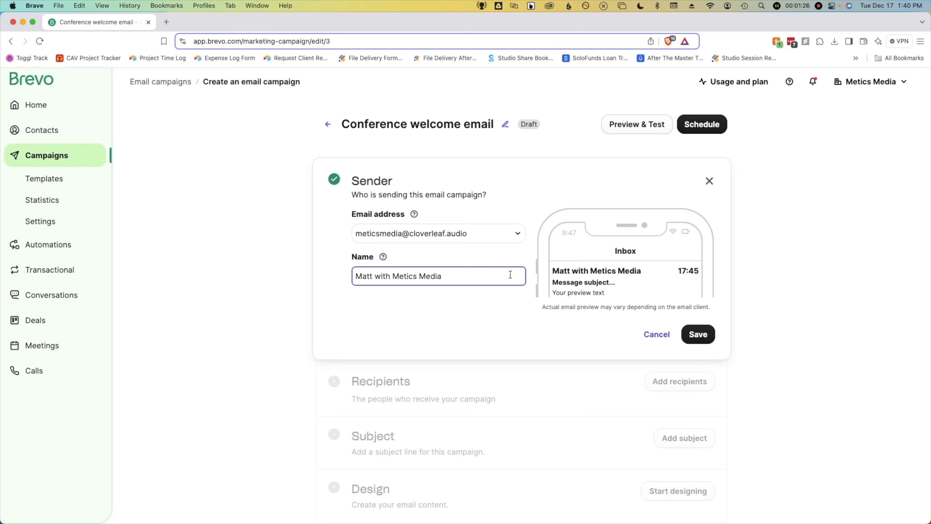
click(703, 337)
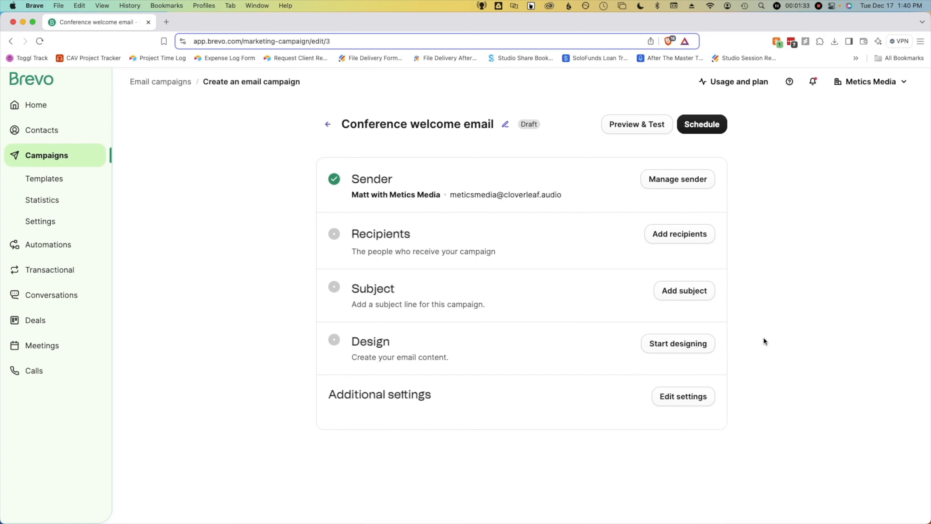
Set the recipients to Your first list #2 from Your First Folder (11 contacts)
click(684, 235)
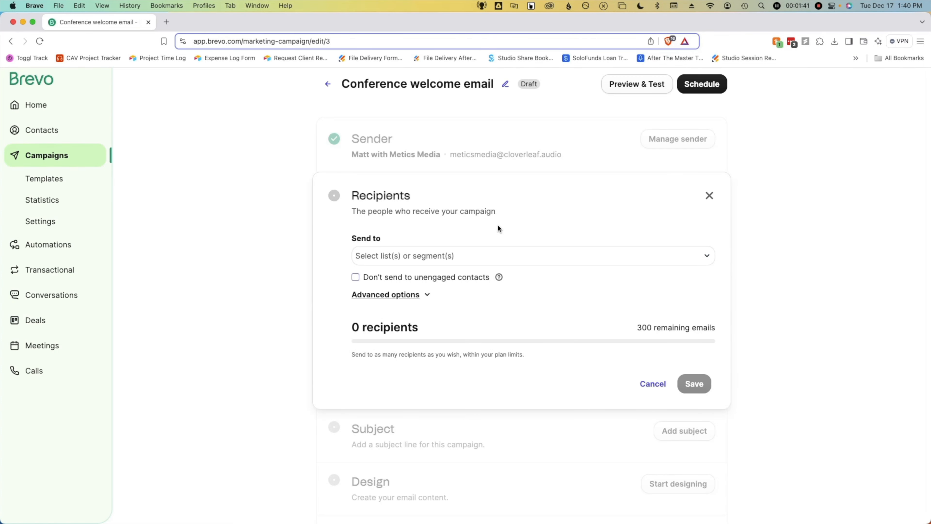
click(491, 256)
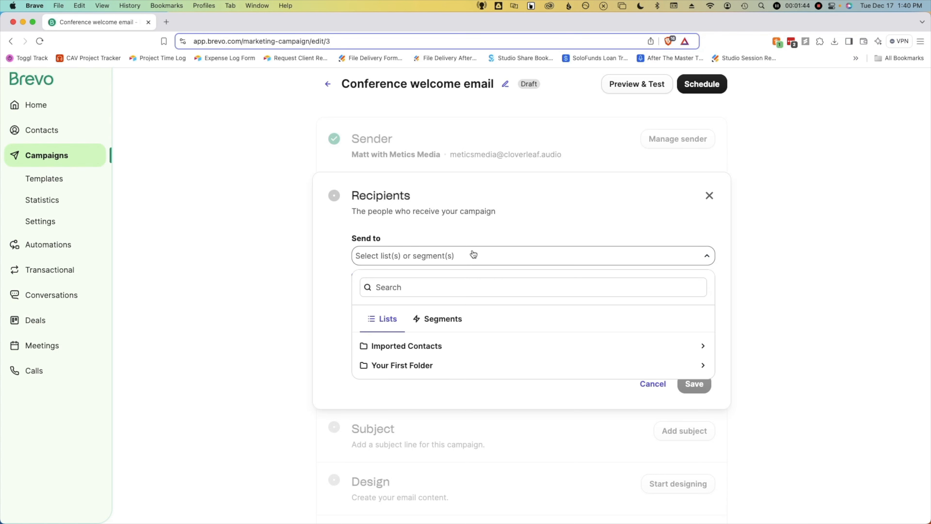
click(379, 366)
click(365, 406)
click(329, 306)
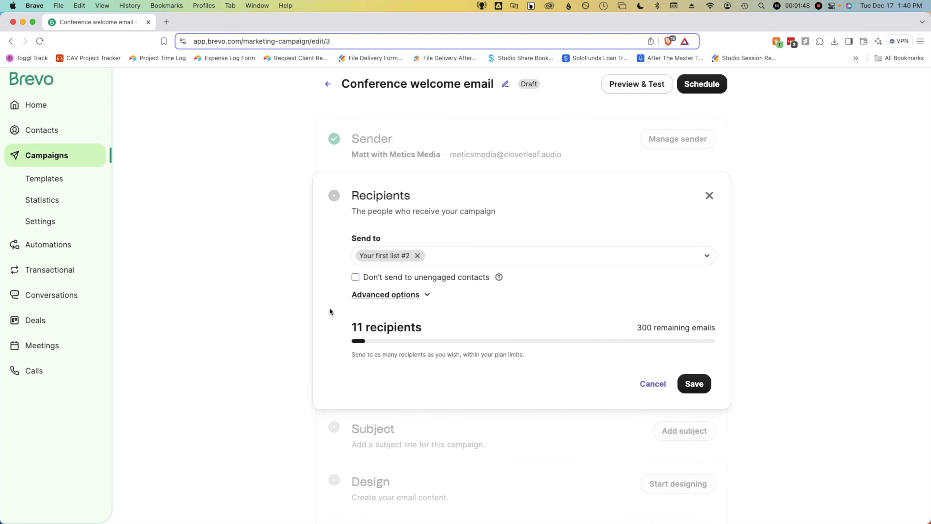
scroll(360, 282, down, 1)
click(391, 276)
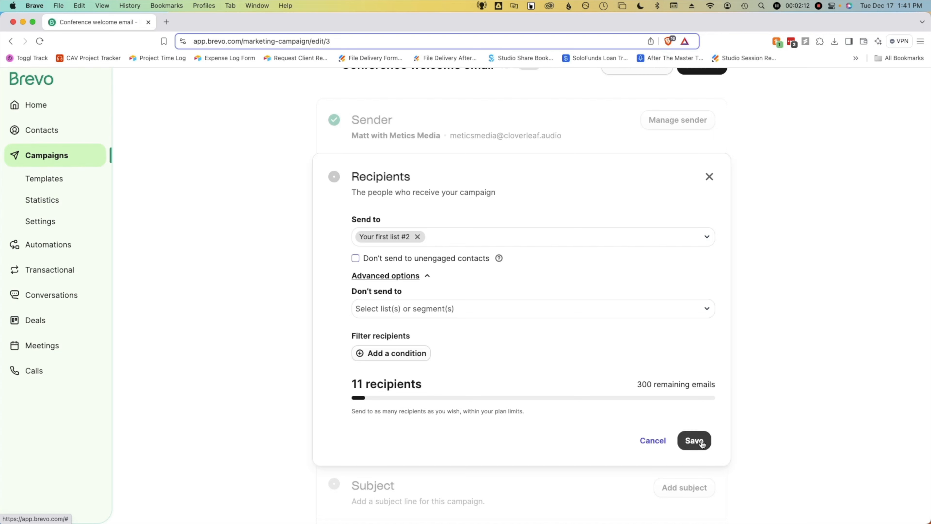
click(695, 440)
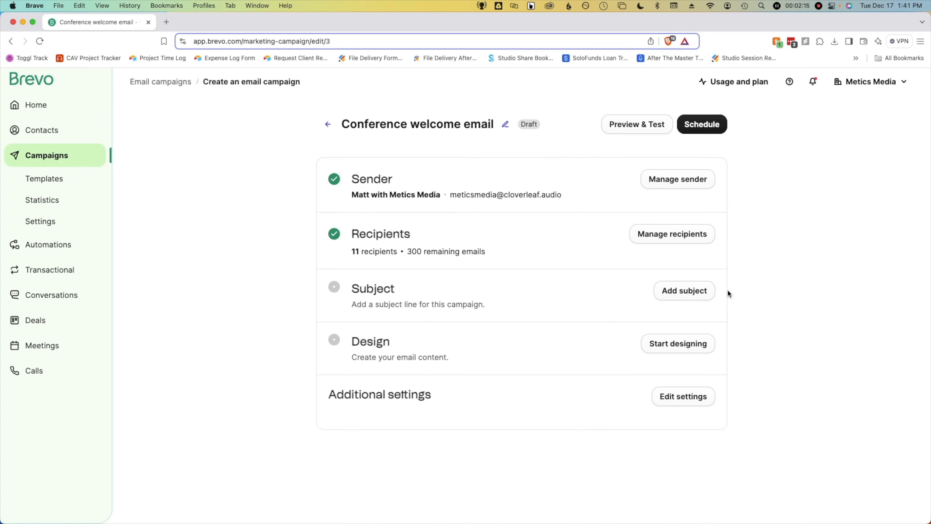
Set the subject line to 'Hello, FIRSTNAME!' with 'there' as the name fallback
click(690, 291)
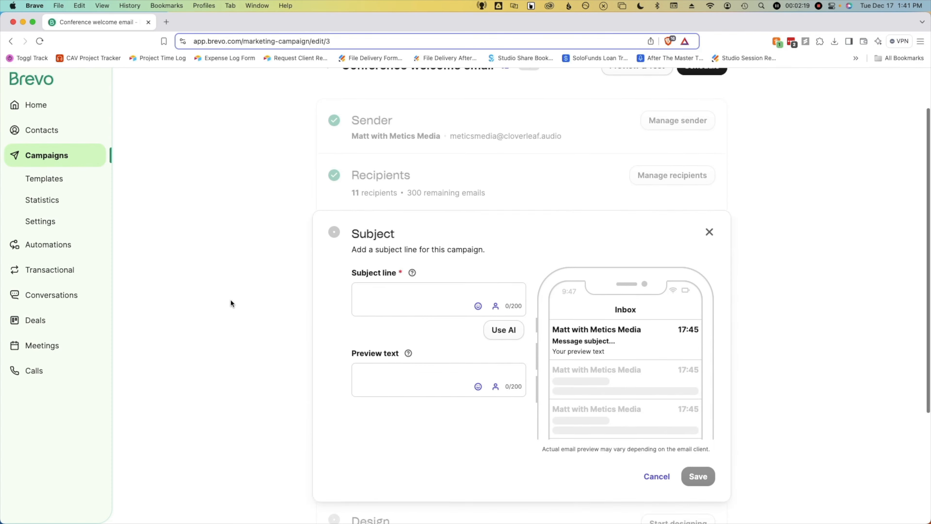
scroll(231, 299, down, 3)
click(379, 248)
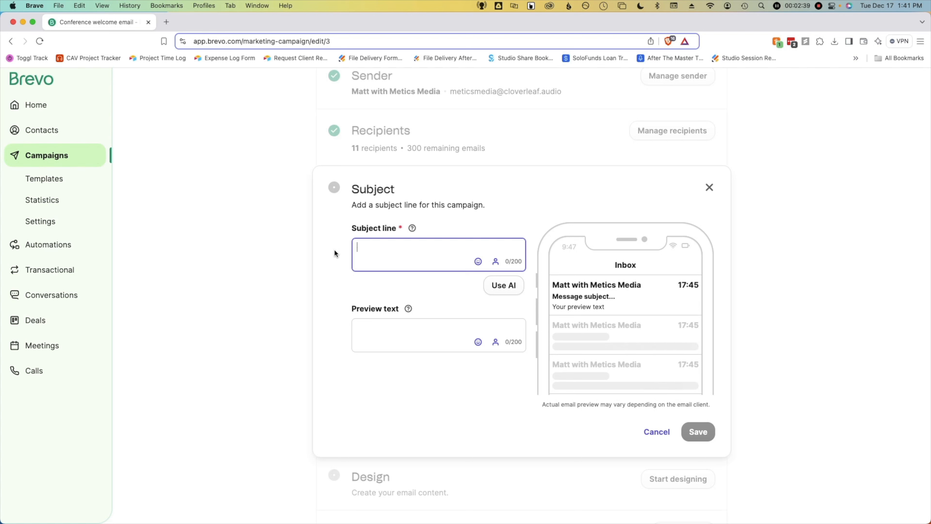
text(Hello,)
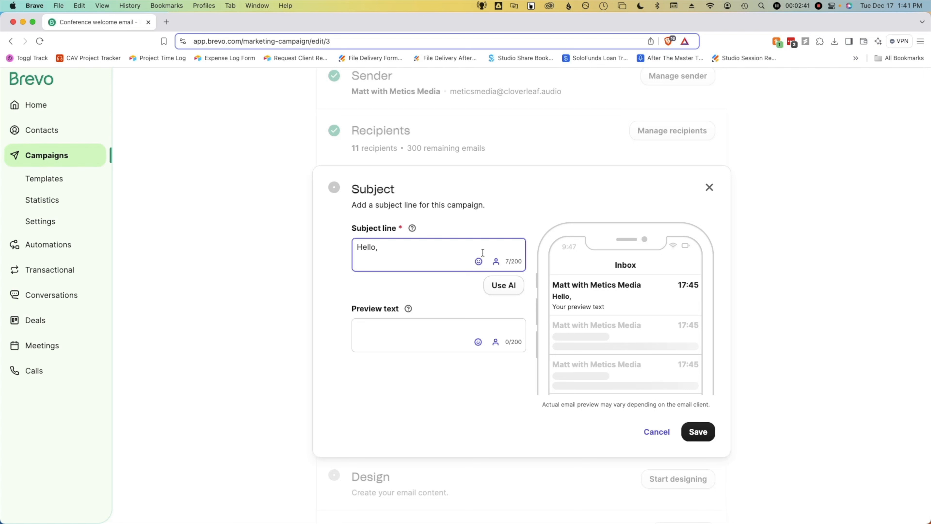
click(496, 261)
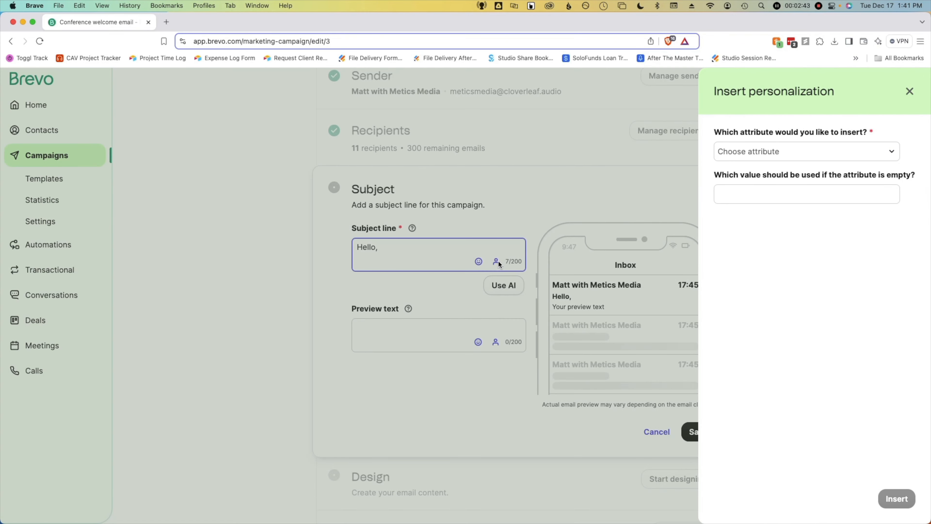
click(814, 153)
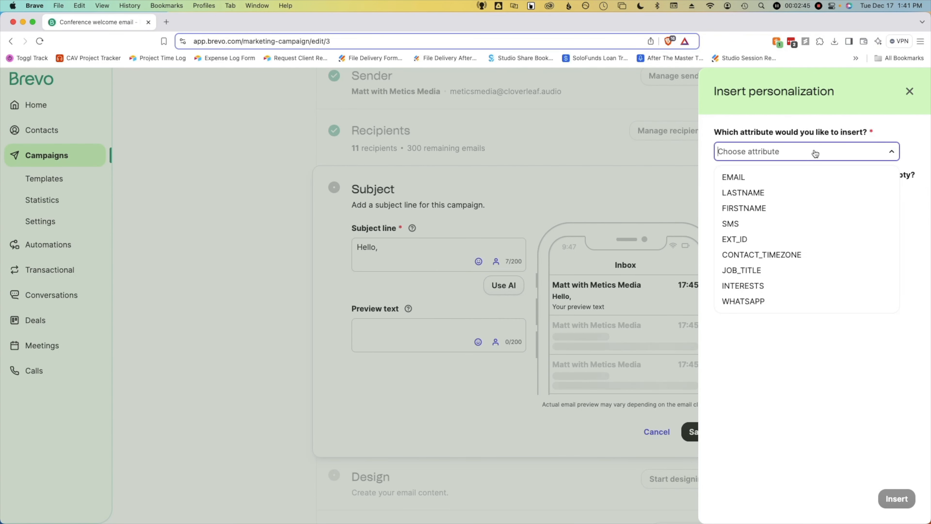
click(767, 212)
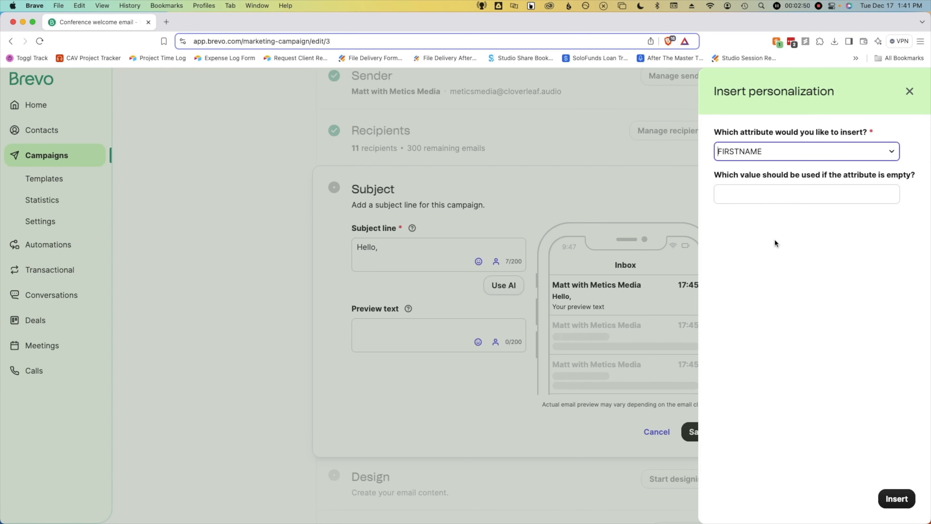
click(763, 197)
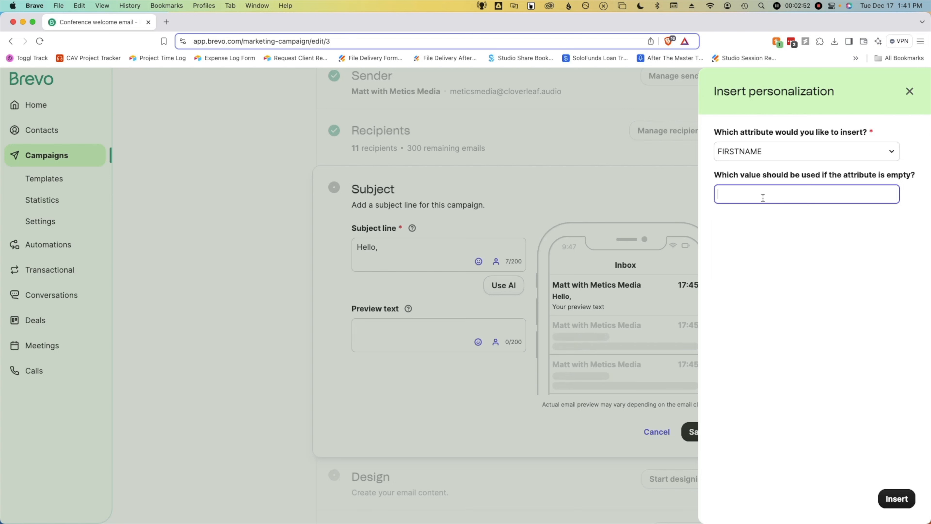
text(there)
click(896, 498)
text(!)
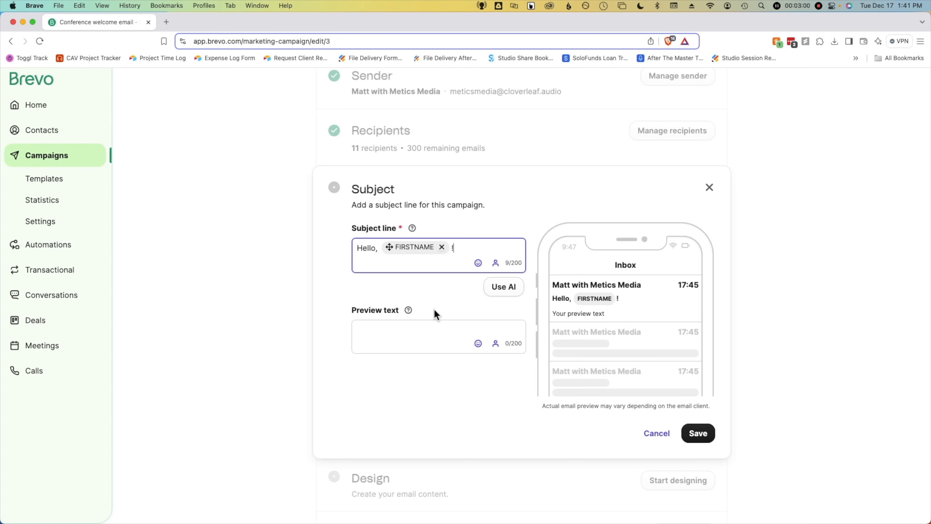
Add preview text 'Welcome to the community. Special offer inside!', save, and start designing
scroll(403, 396, down, 2)
mouse_move(408, 279)
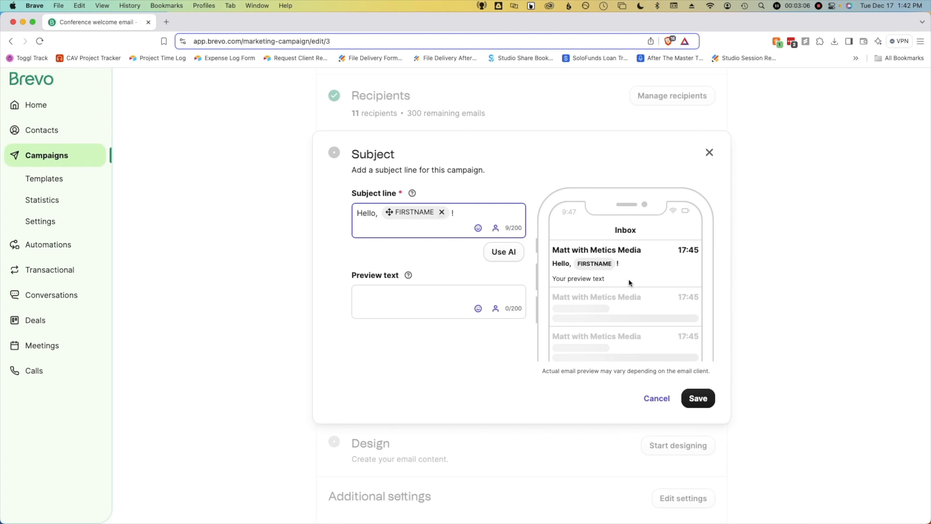
click(426, 294)
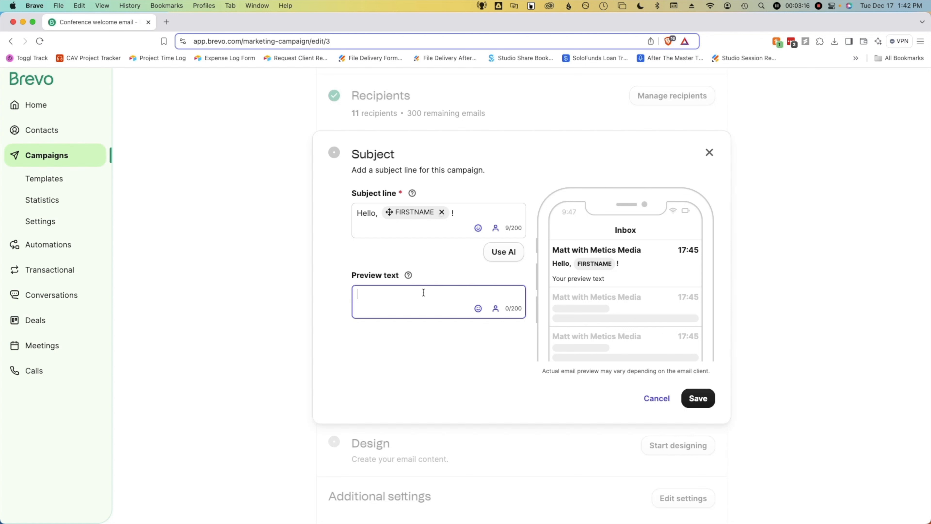
text(Welcome to the )
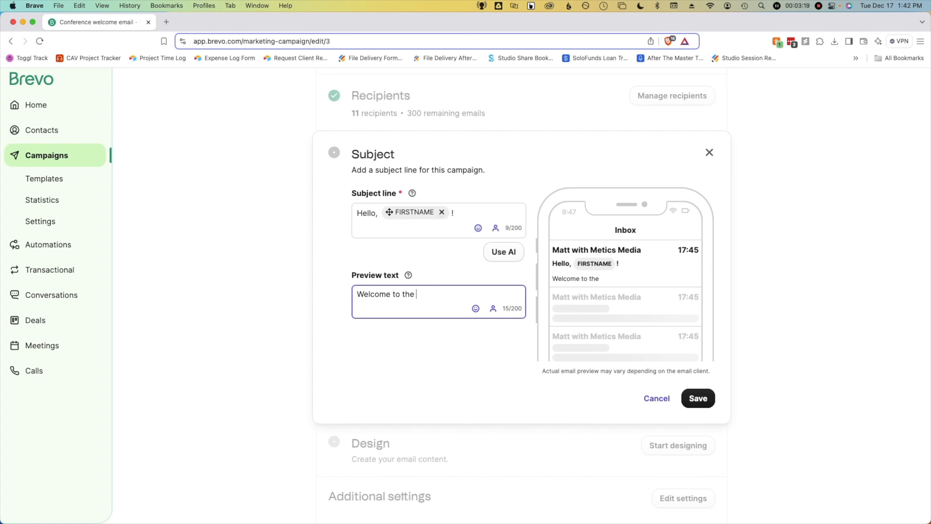
text(community. )
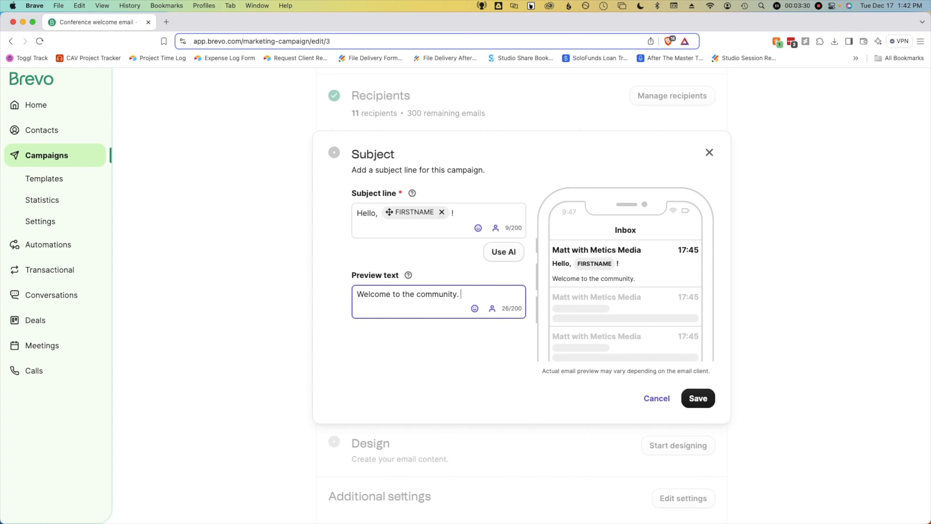
text(Special offer inside!)
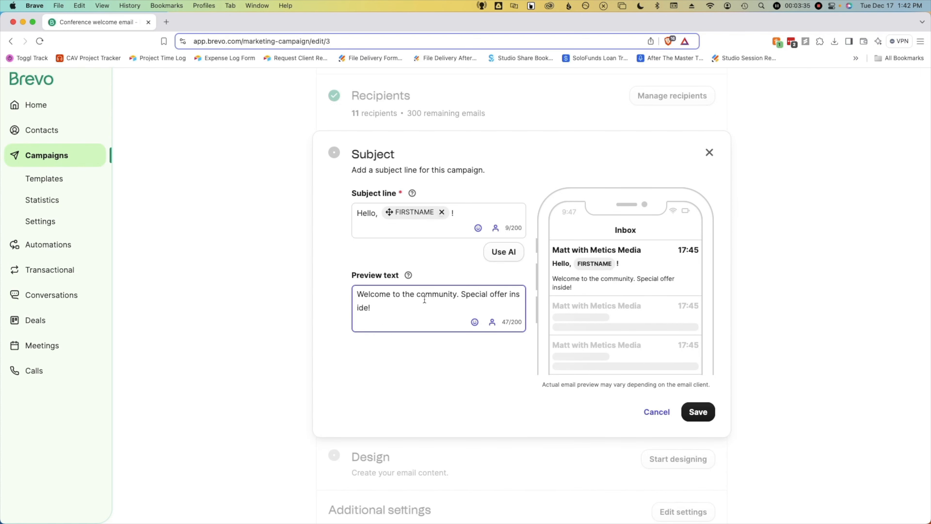
click(698, 411)
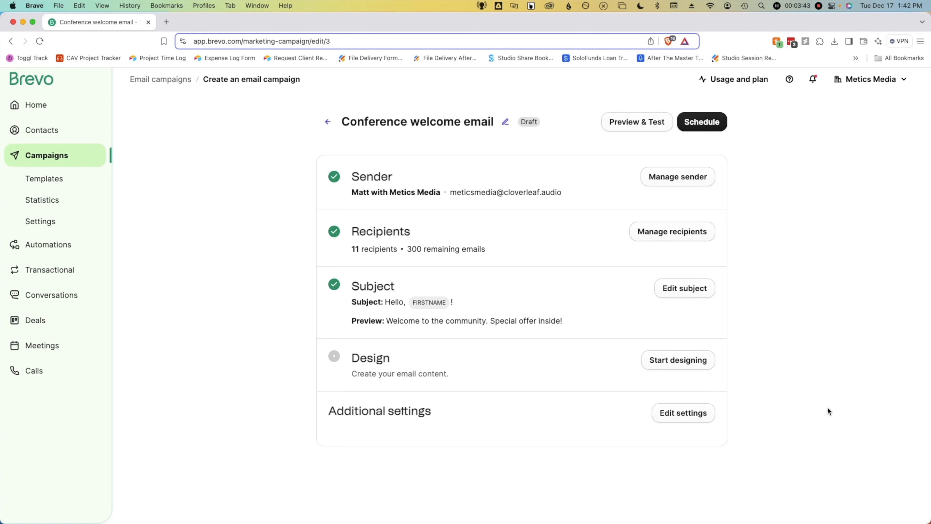
click(683, 360)
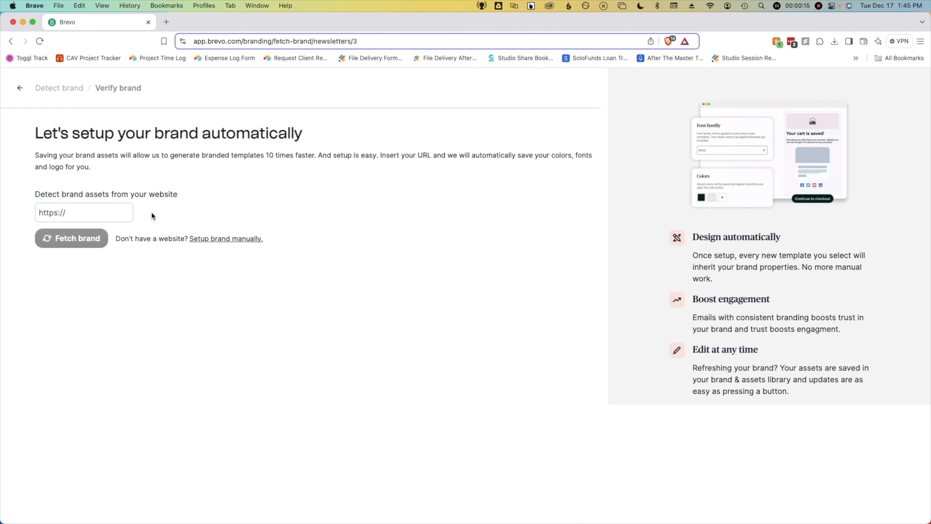
Fetch brand assets from cloverleaf.audio and select a brand colour's hex code
click(84, 212)
text(cloverleaf.audio)
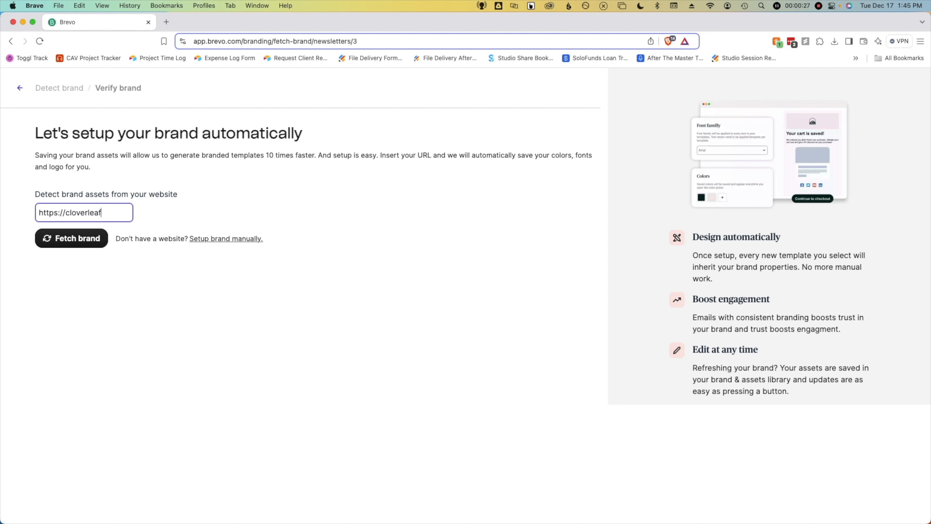
click(90, 239)
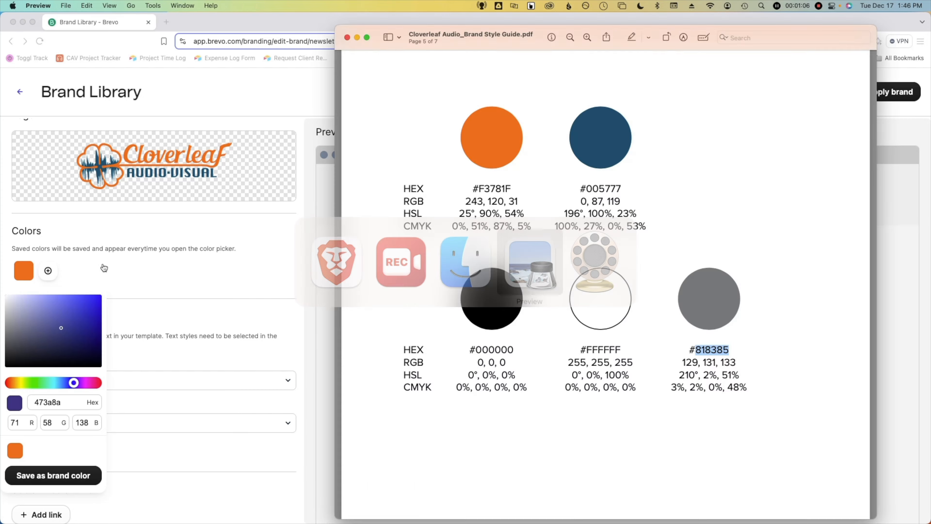
drag(622, 188, 613, 187)
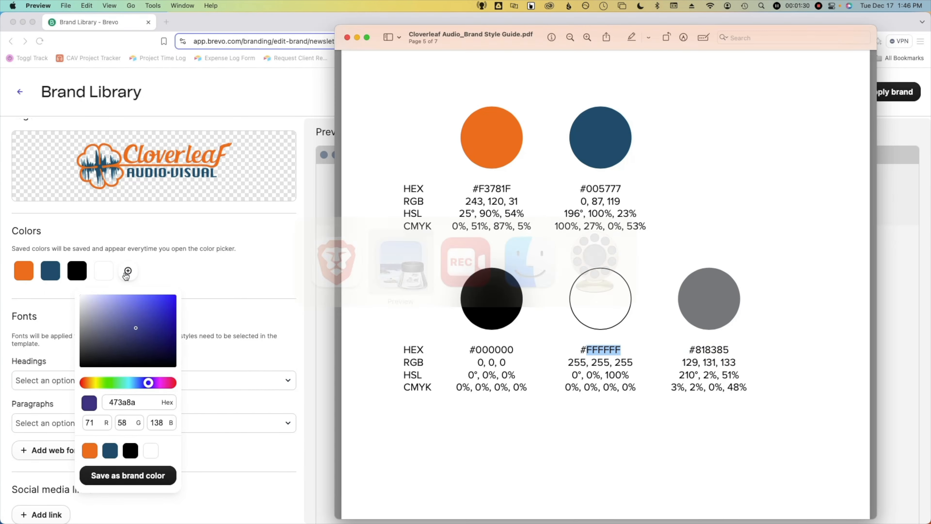
Save grey #818385 as a brand colour and add Pacifico headings with Courier New fallback
drag(689, 350, 729, 350)
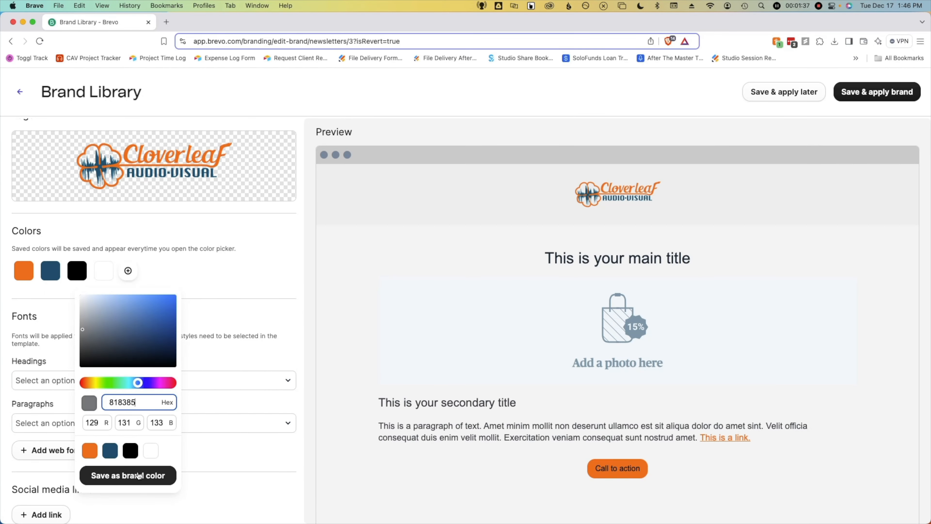
click(139, 476)
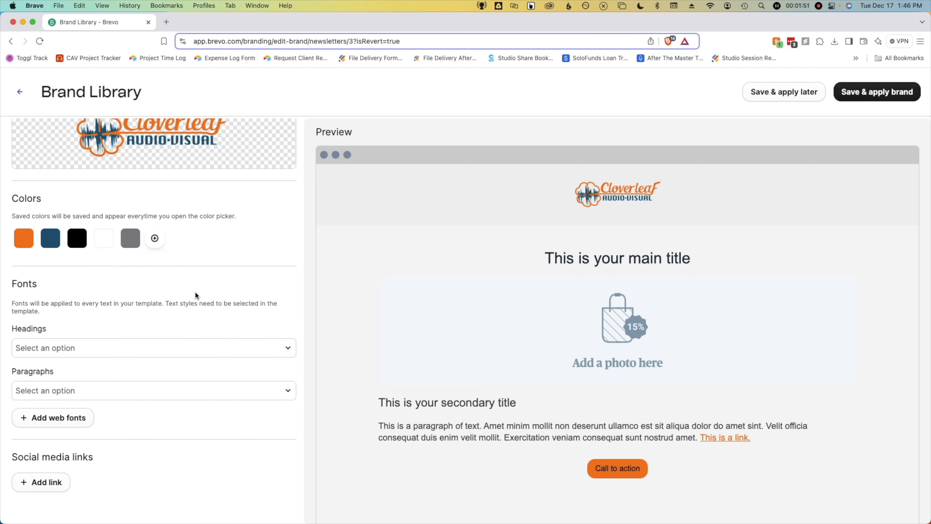
click(98, 128)
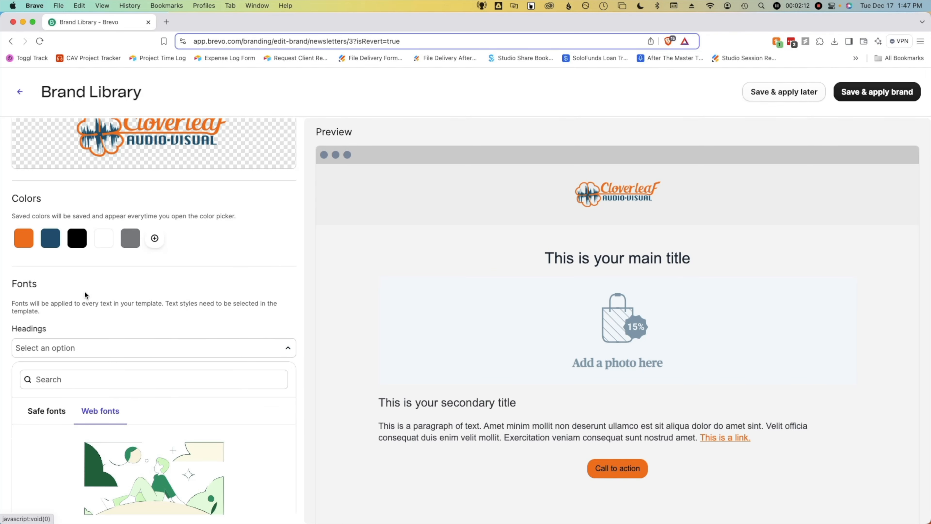
text(pacifico)
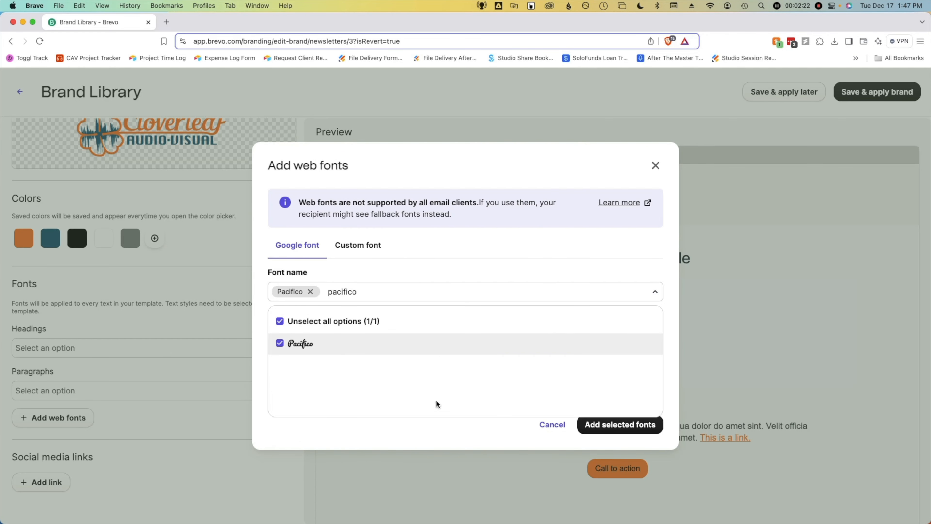
click(380, 408)
click(363, 381)
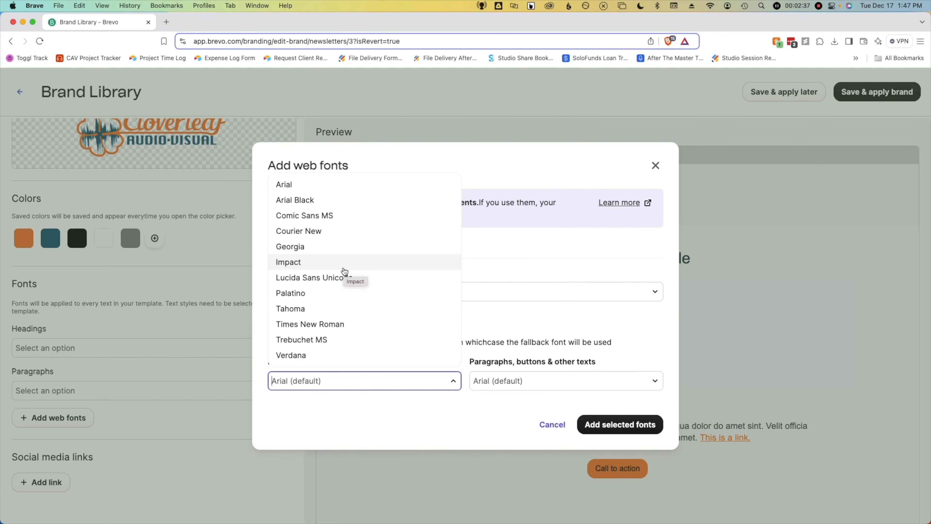
click(328, 232)
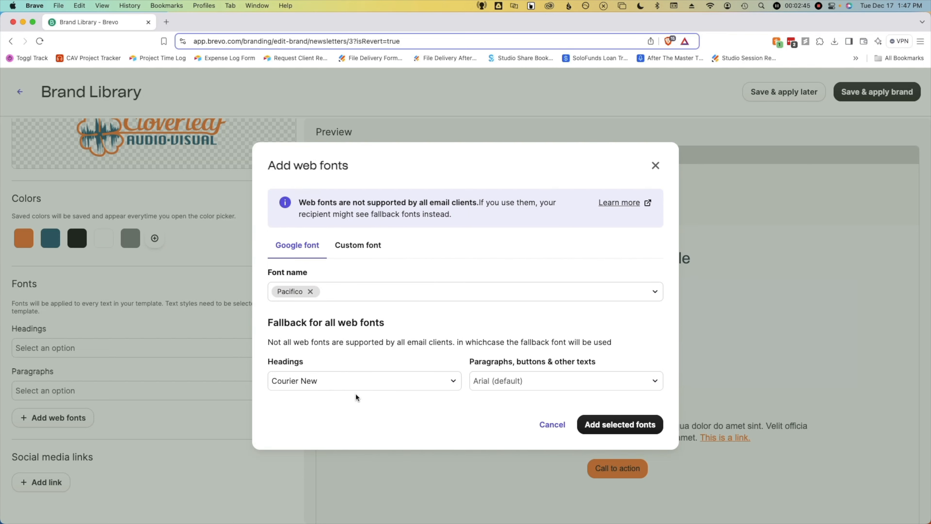
click(619, 425)
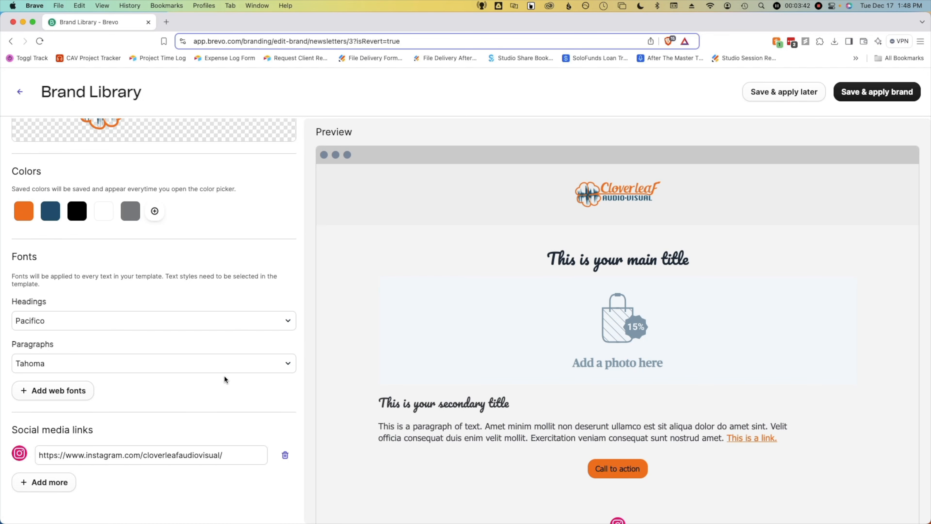
Save and apply the Cloverleaf brand settings
scroll(224, 378, up, 6)
scroll(632, 343, down, 6)
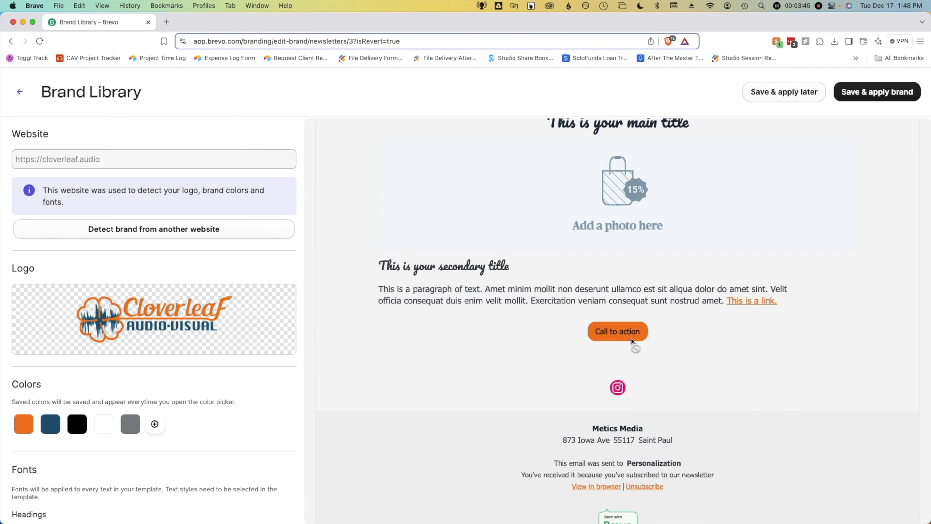
click(898, 99)
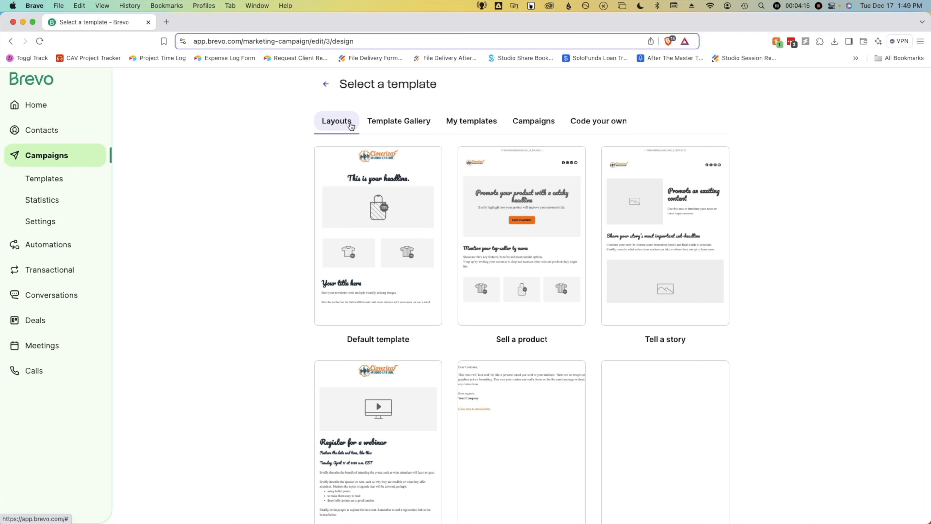
Preview the Product Highlights #1 template from the gallery, then close the preview
click(383, 122)
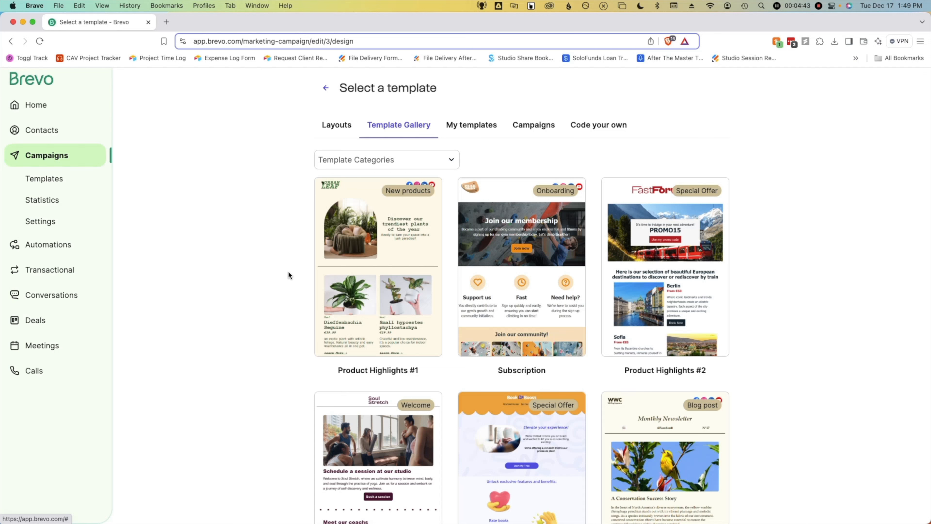
mouse_move(385, 283)
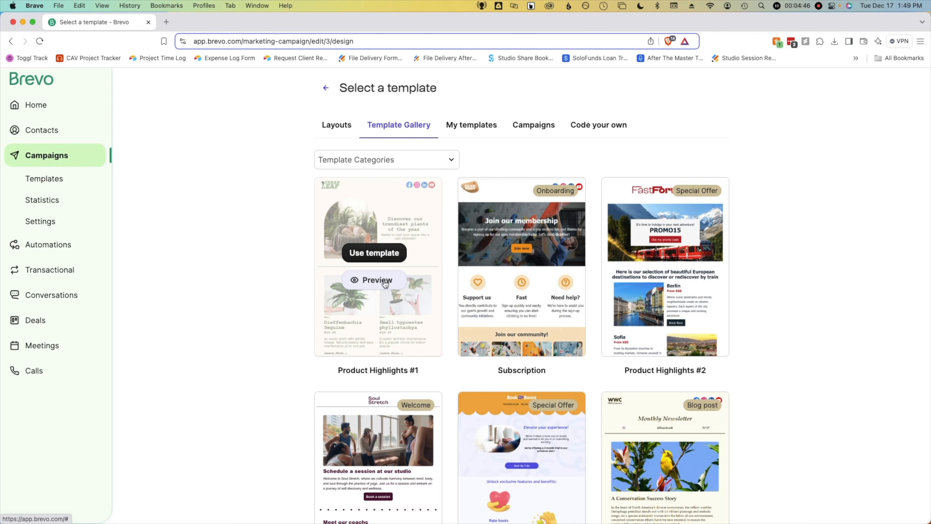
click(384, 280)
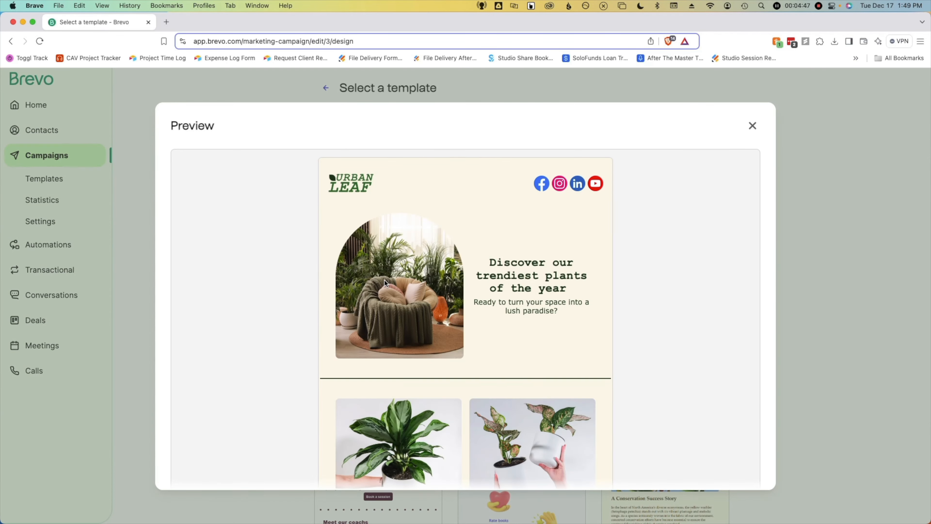
scroll(552, 314, down, 5)
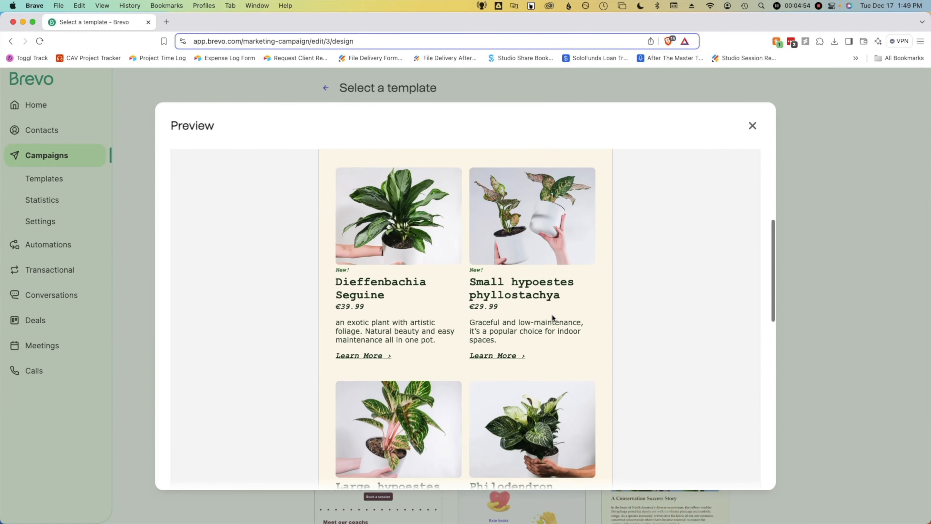
scroll(553, 314, down, 5)
scroll(552, 315, up, 5)
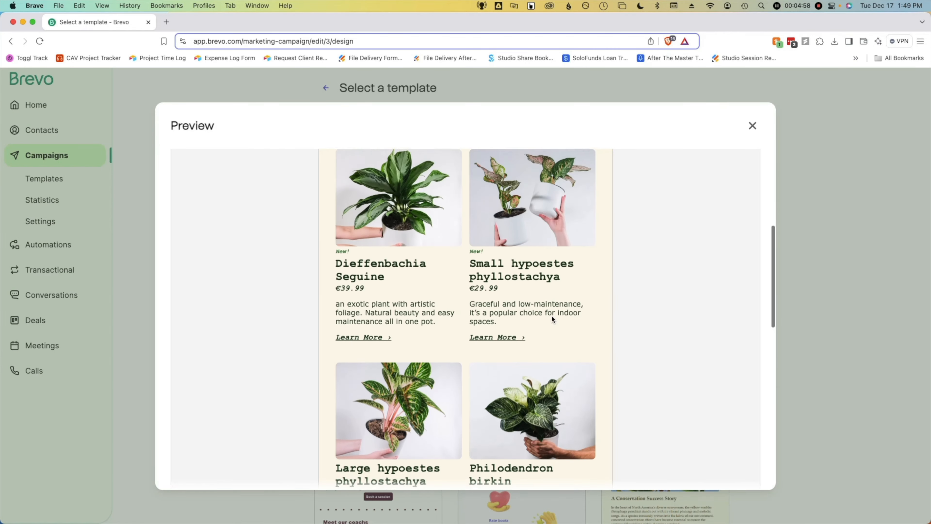
scroll(552, 315, up, 6)
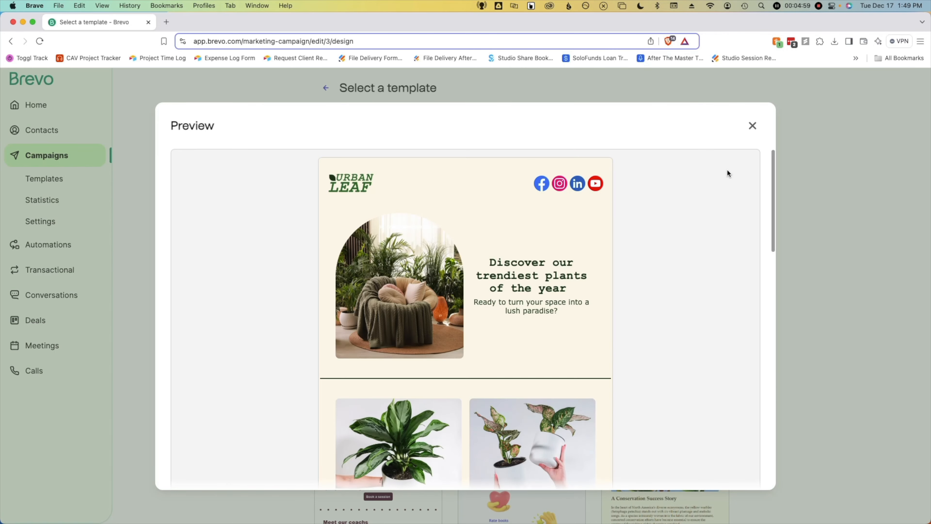
click(753, 126)
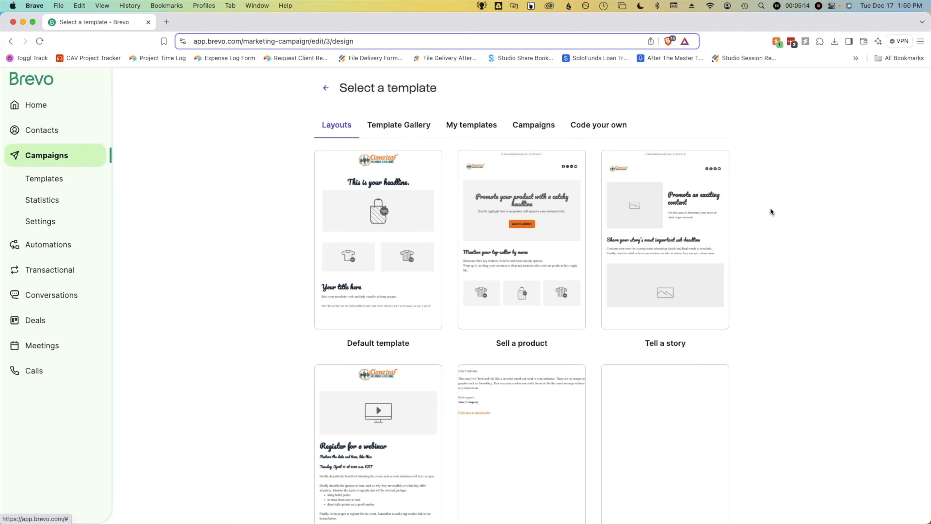
mouse_move(674, 231)
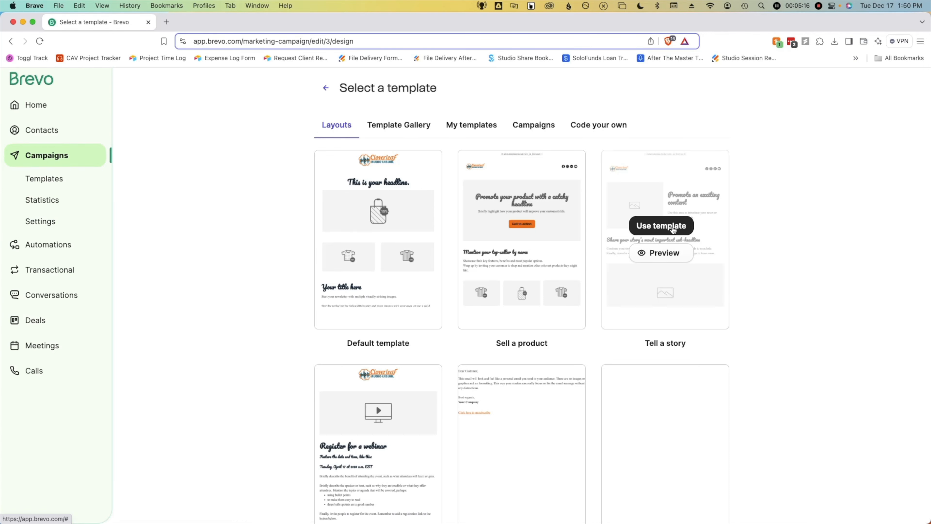
Open the Tell a story layout in the email editor and scroll through it
click(674, 227)
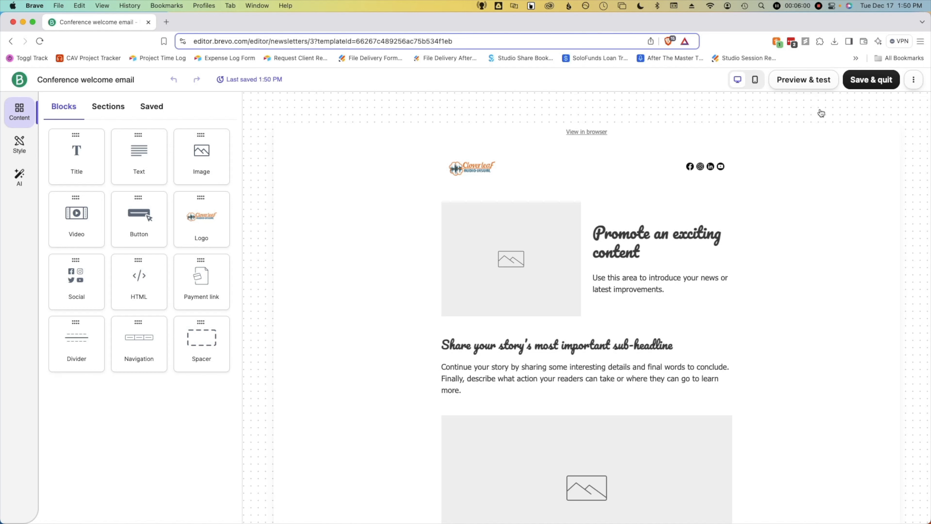
scroll(821, 113, down, 1)
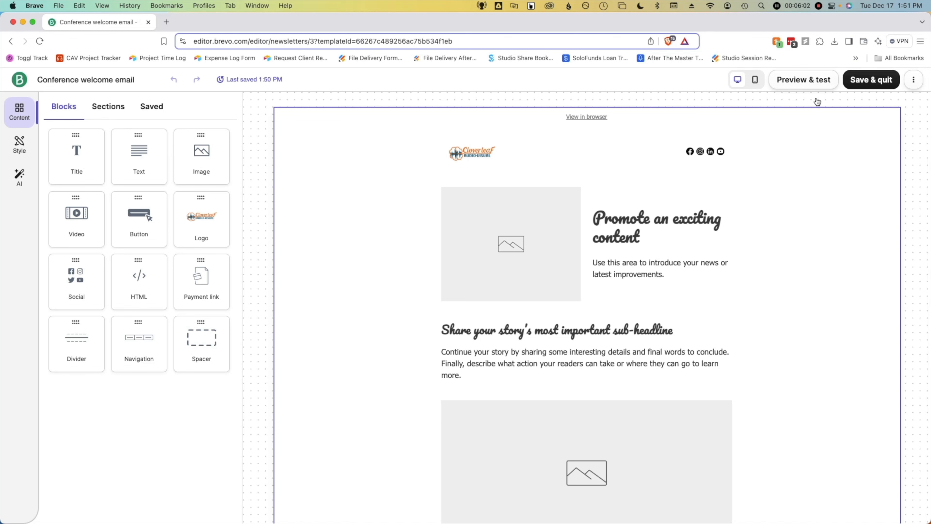
click(812, 84)
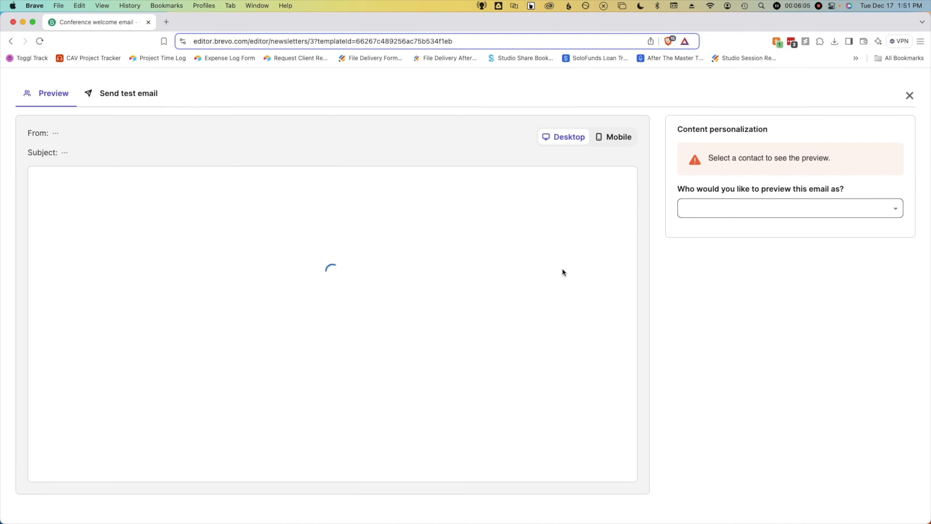
click(909, 96)
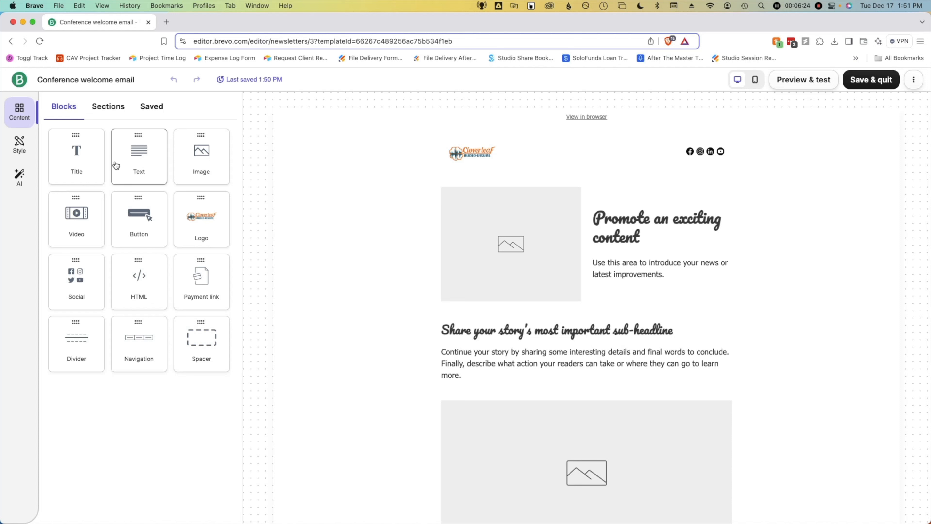
Browse the Sections and Saved block tabs, then switch to the email's Style settings
click(125, 111)
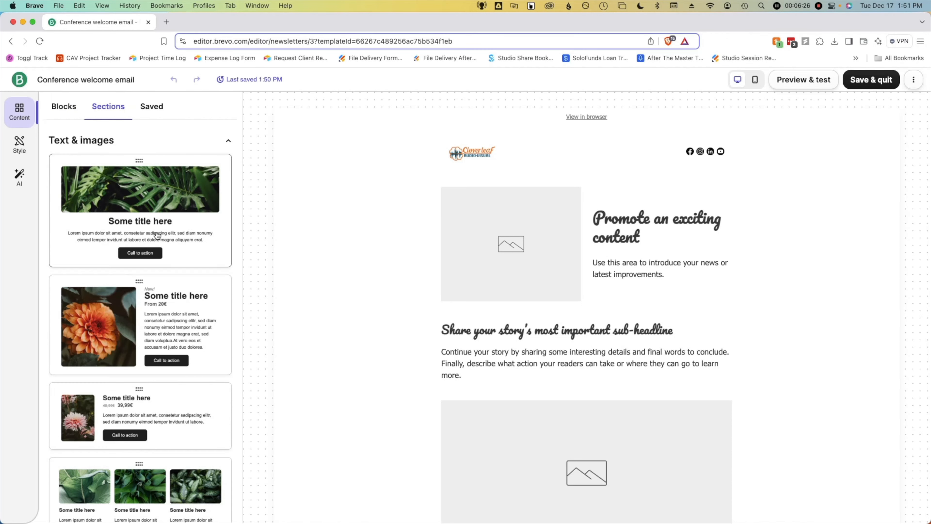
scroll(173, 264, down, 3)
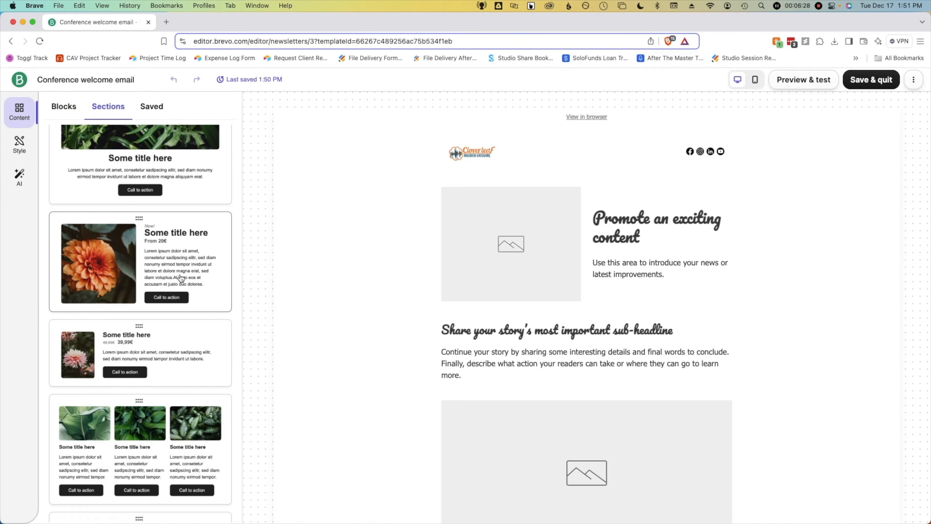
scroll(181, 279, down, 2)
scroll(179, 276, down, 5)
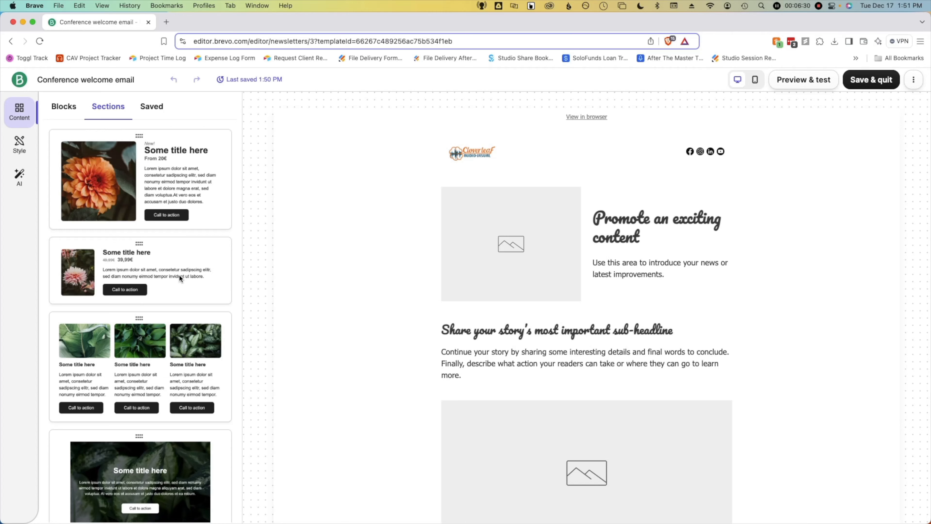
scroll(179, 278, up, 2)
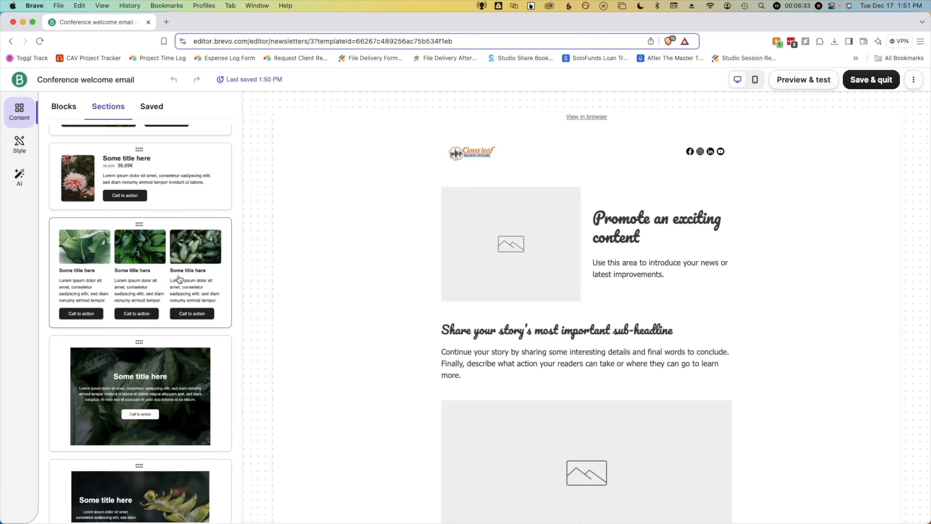
click(158, 109)
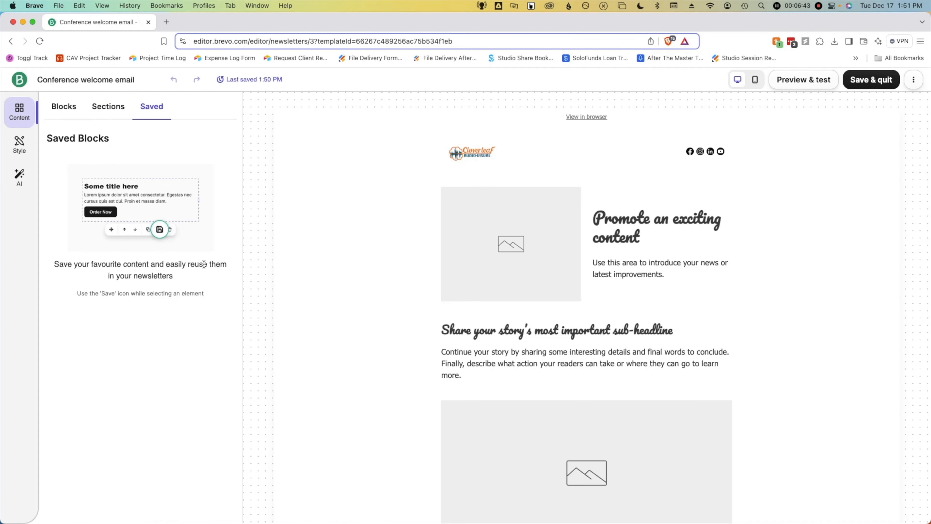
click(19, 144)
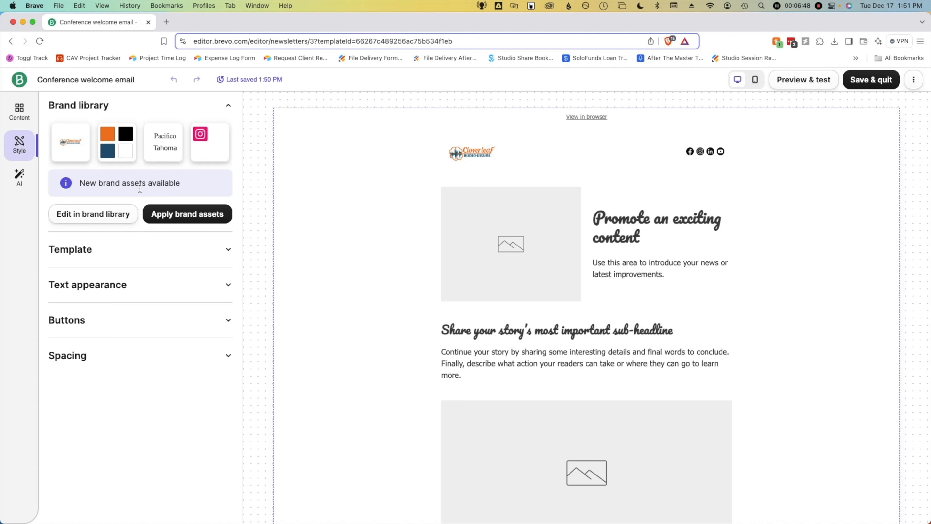
Review the Template, Text appearance, Buttons and Spacing styles, then bring up the AI writing assistant
click(120, 256)
scroll(120, 257, down, 3)
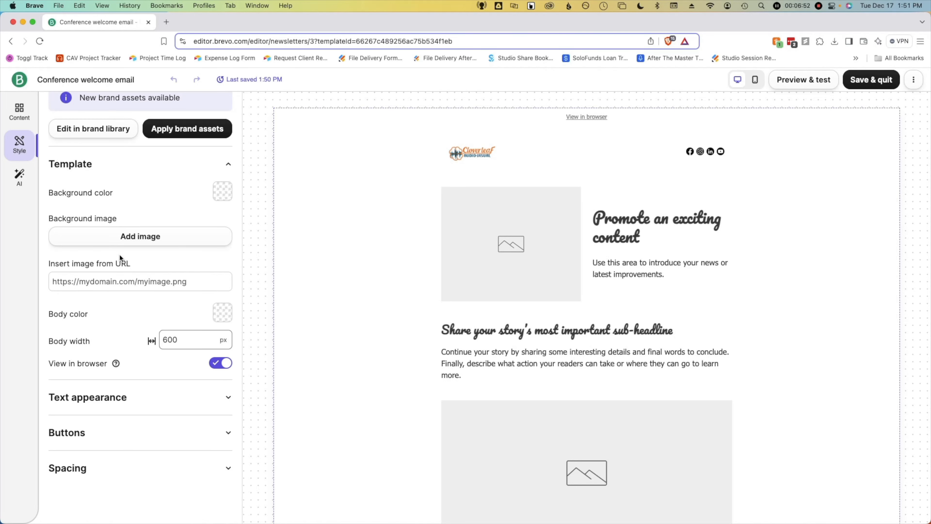
click(116, 406)
scroll(125, 400, down, 5)
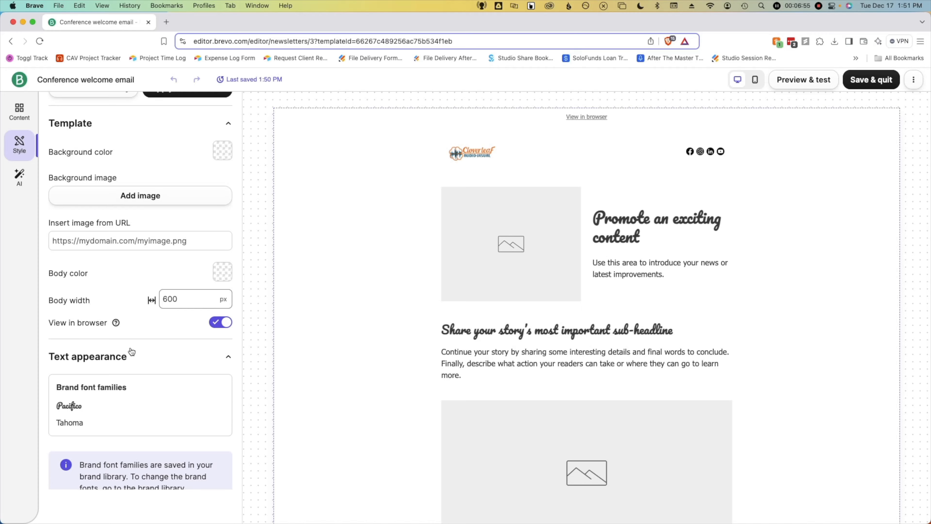
scroll(137, 394, down, 10)
click(121, 435)
scroll(121, 436, down, 5)
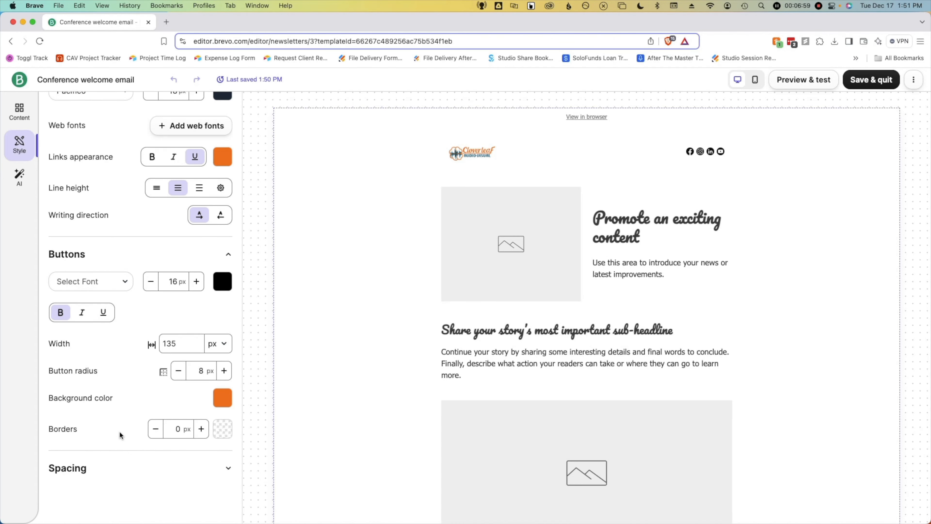
click(114, 474)
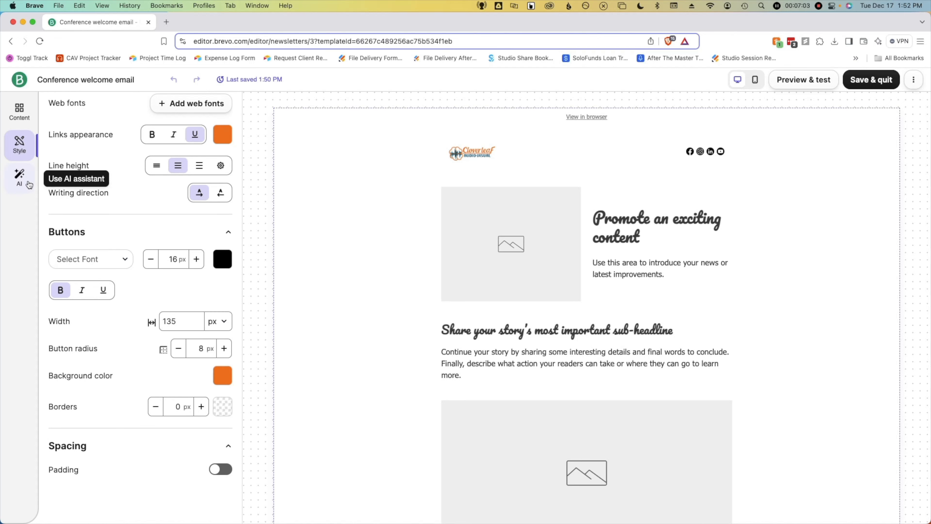
click(20, 177)
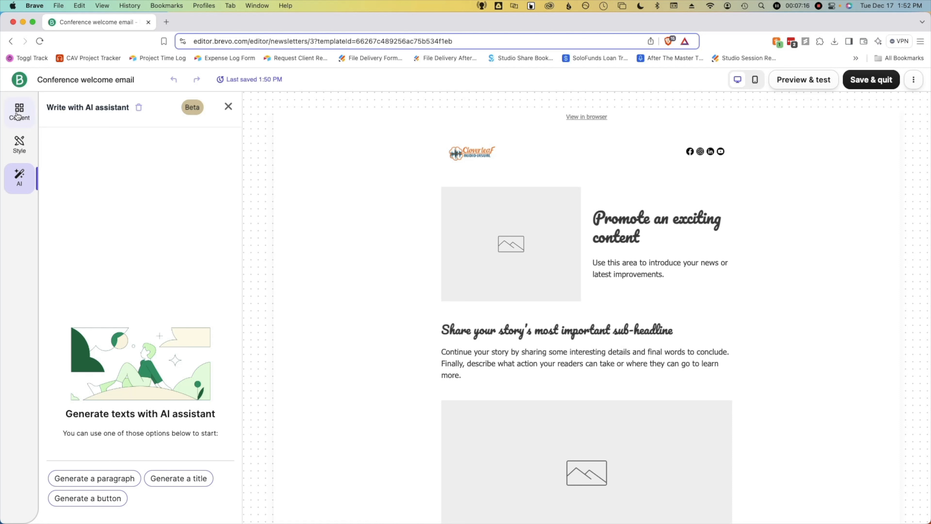
Swap the first image placeholder for the WELCOME sign photo from My files
click(18, 116)
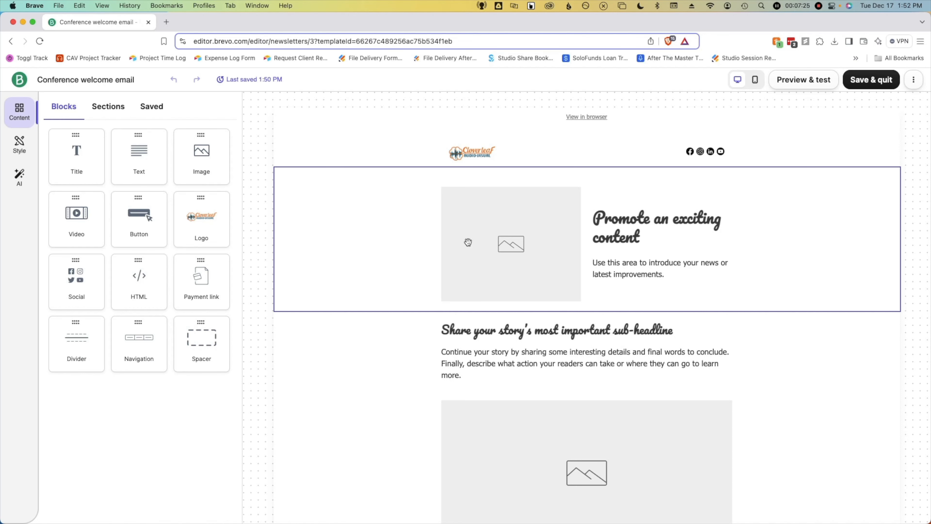
click(513, 250)
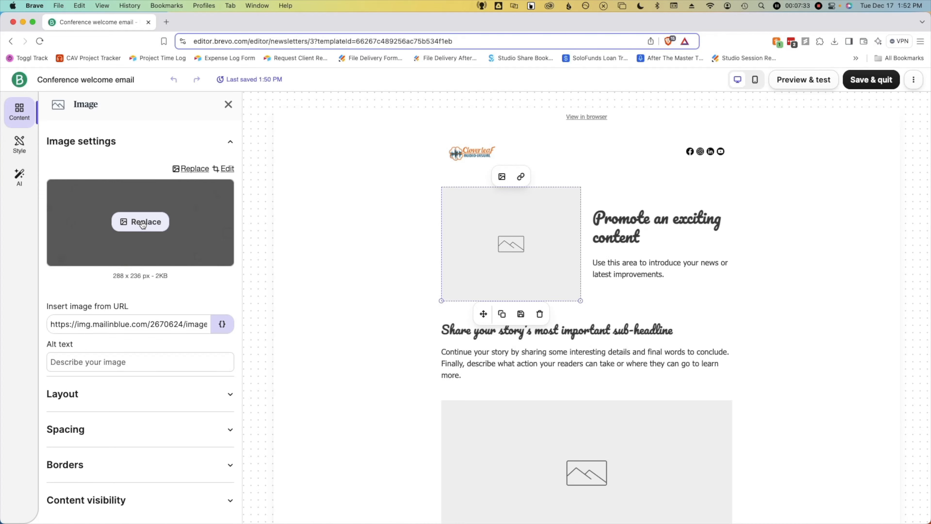
click(143, 224)
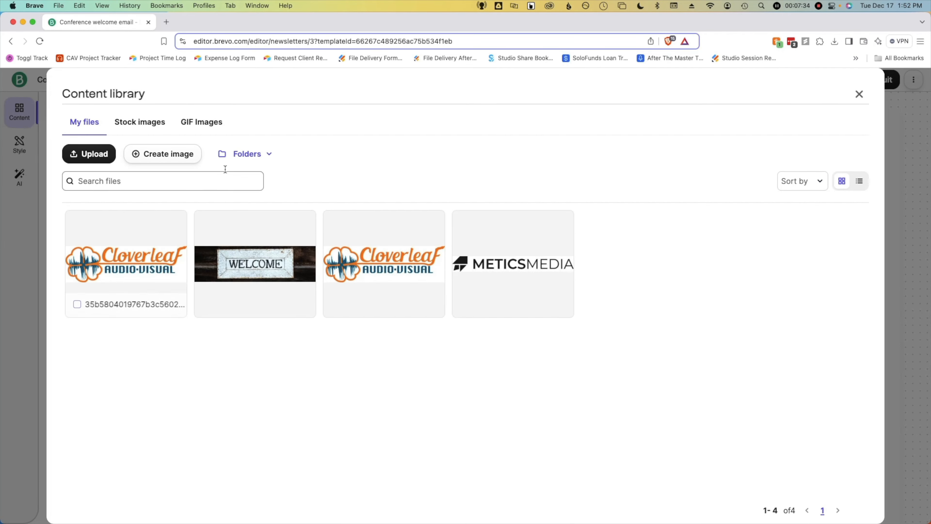
click(231, 255)
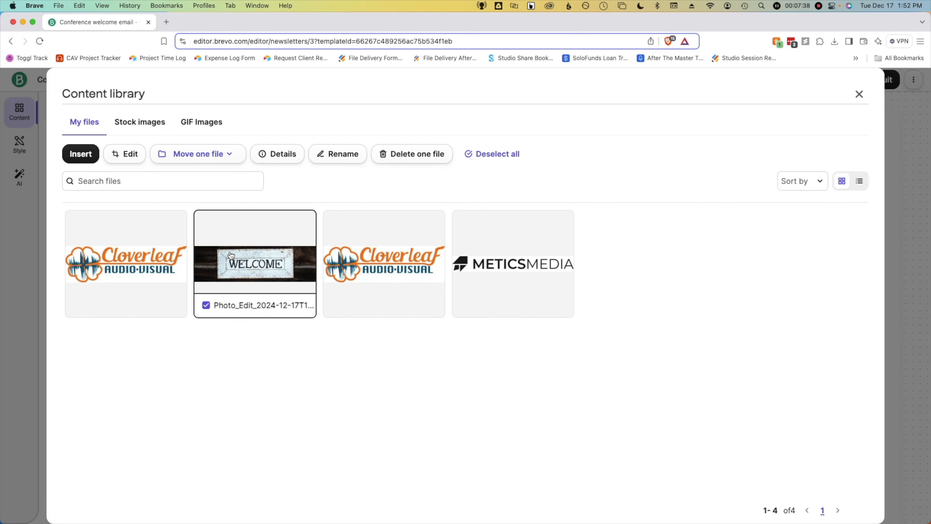
click(78, 154)
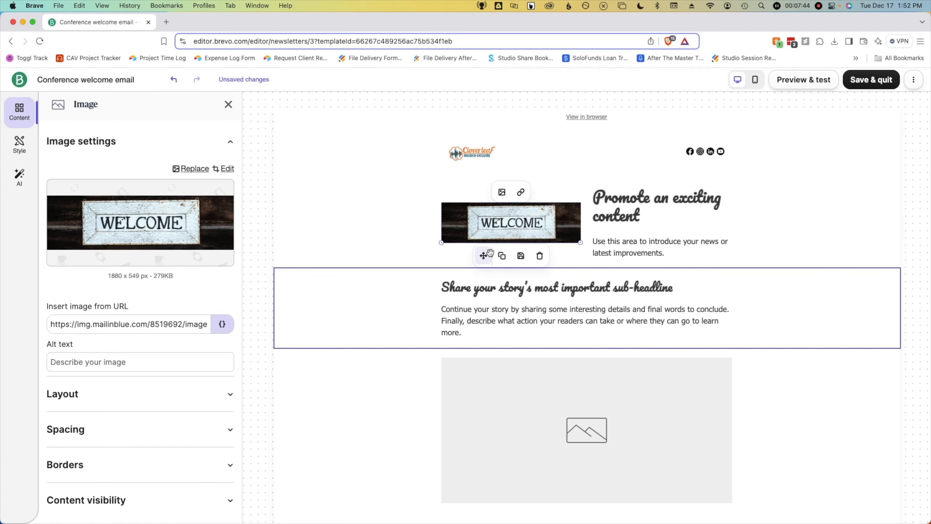
Move the WELCOME photo into its own row under the logo and delete the empty column
drag(513, 223, 524, 169)
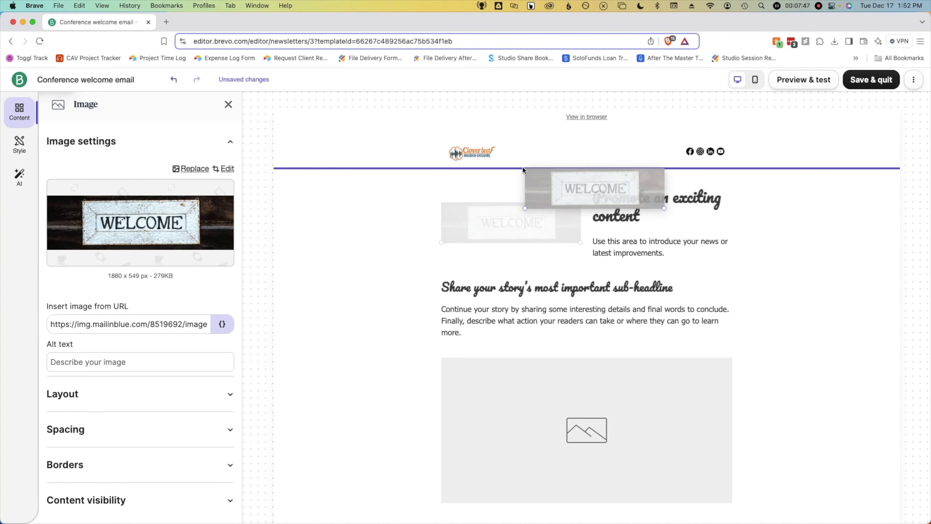
drag(524, 169, 524, 168)
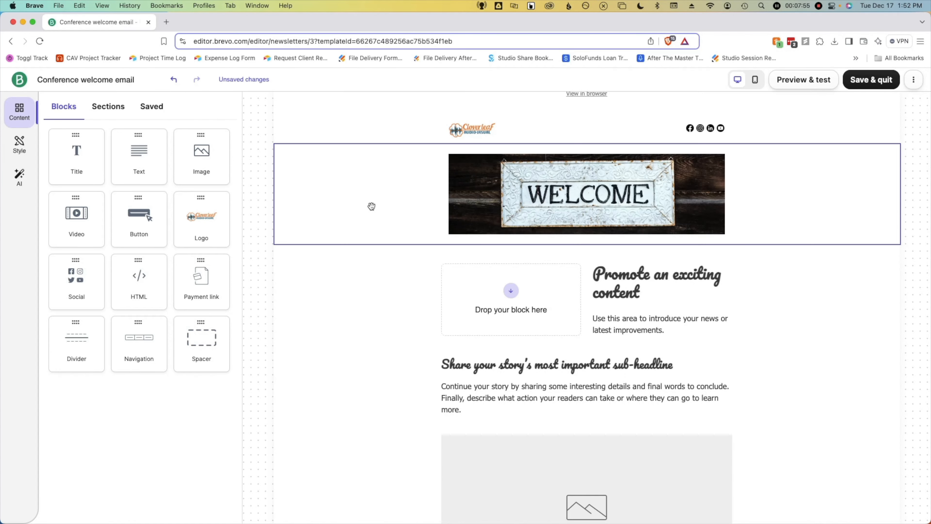
mouse_move(551, 312)
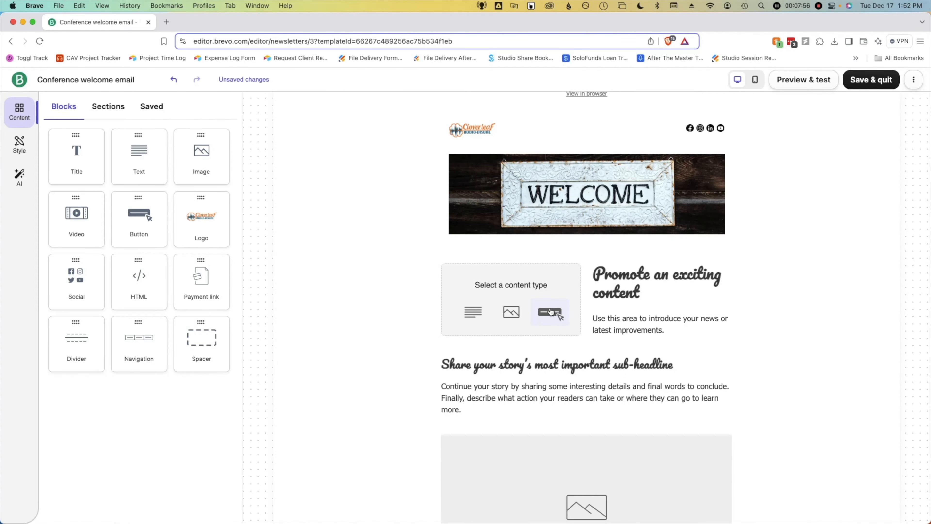
click(564, 283)
key(BackSpace)
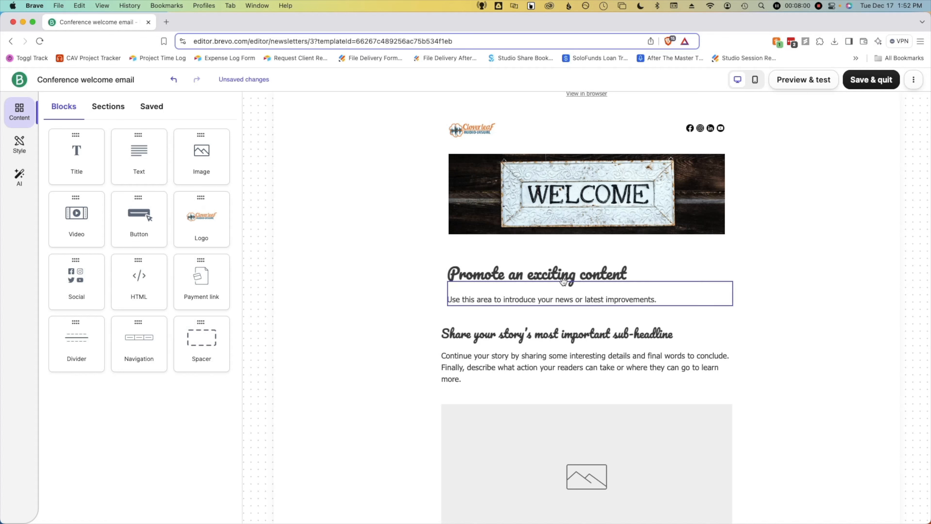
Change the headline to 'Hello,' plus the contact FIRSTNAME variable with fallback 'there'
triple_click(540, 274)
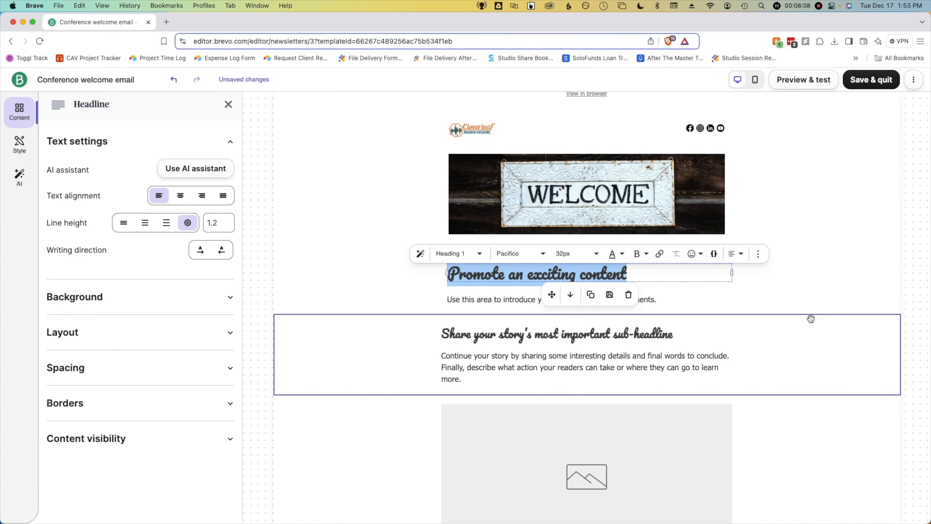
text(Hello)
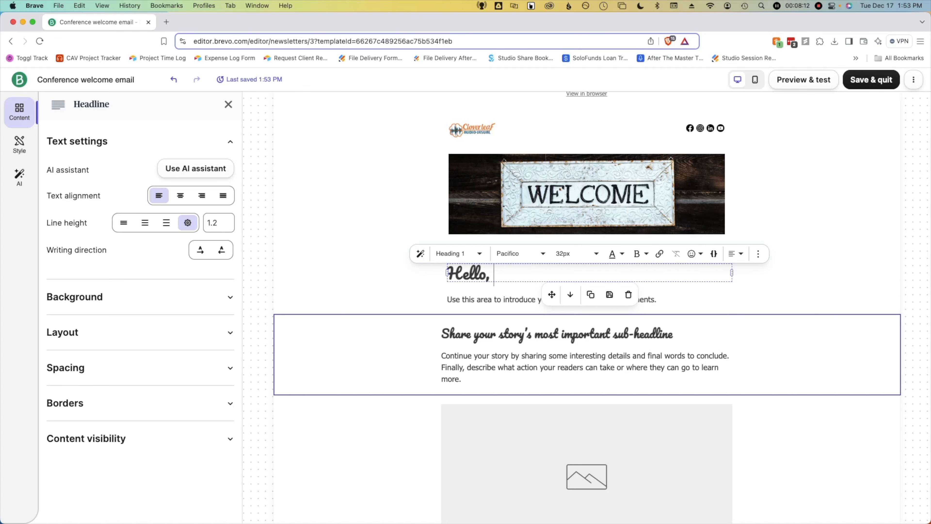
text(,)
click(713, 253)
click(422, 188)
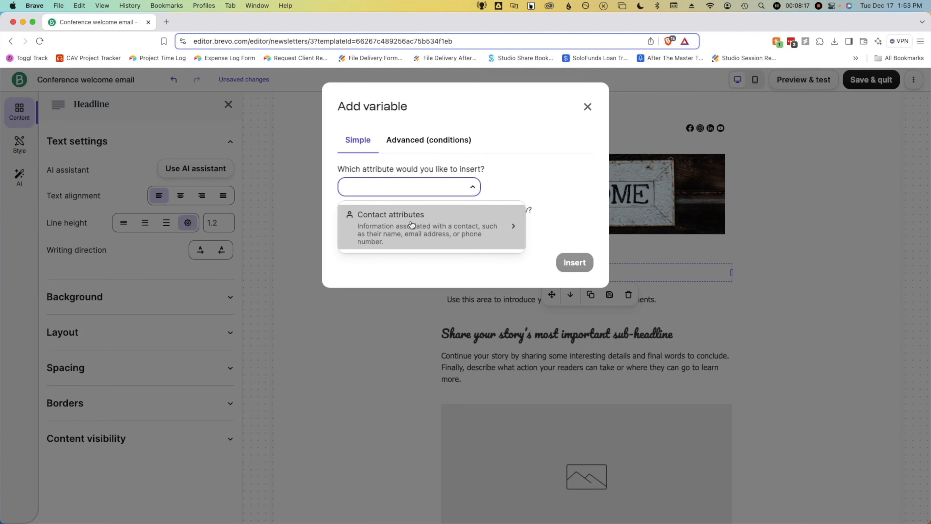
click(412, 224)
click(395, 308)
click(433, 232)
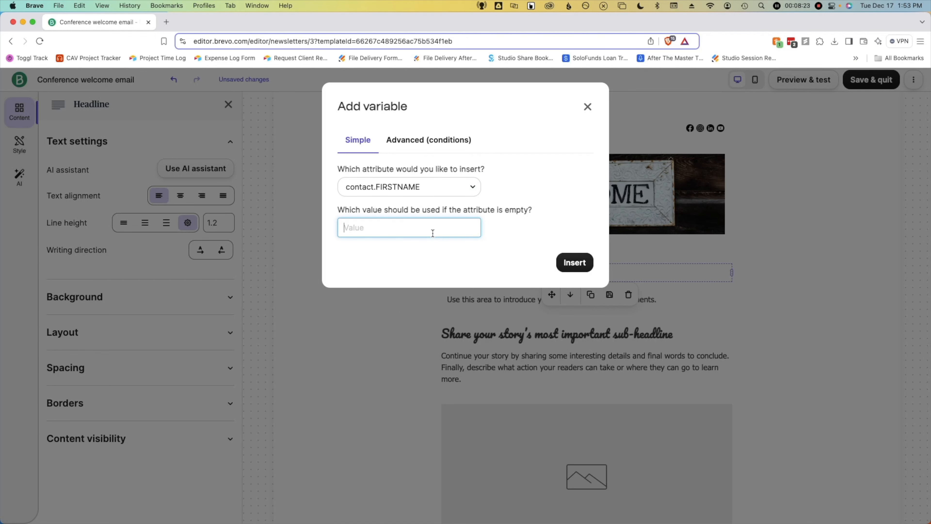
text(there)
click(574, 262)
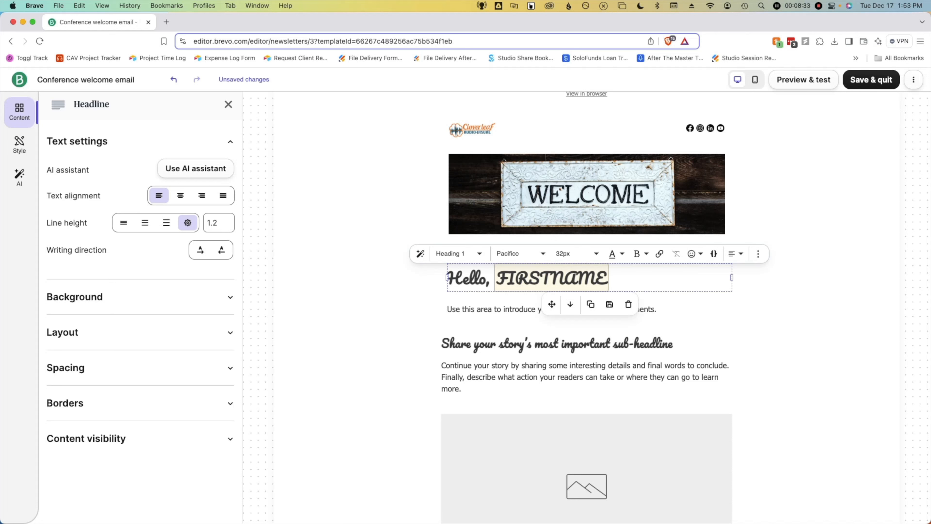
Centre the Hello headline
click(736, 253)
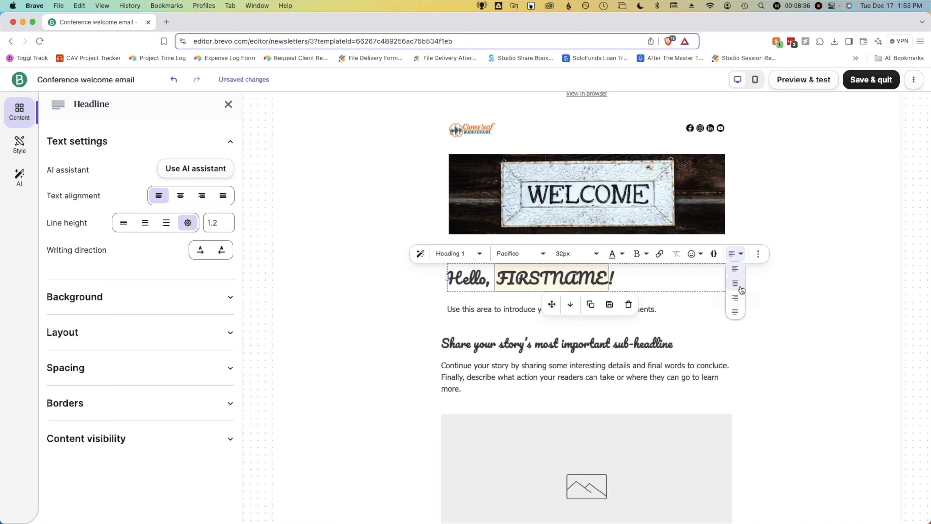
click(737, 287)
click(534, 308)
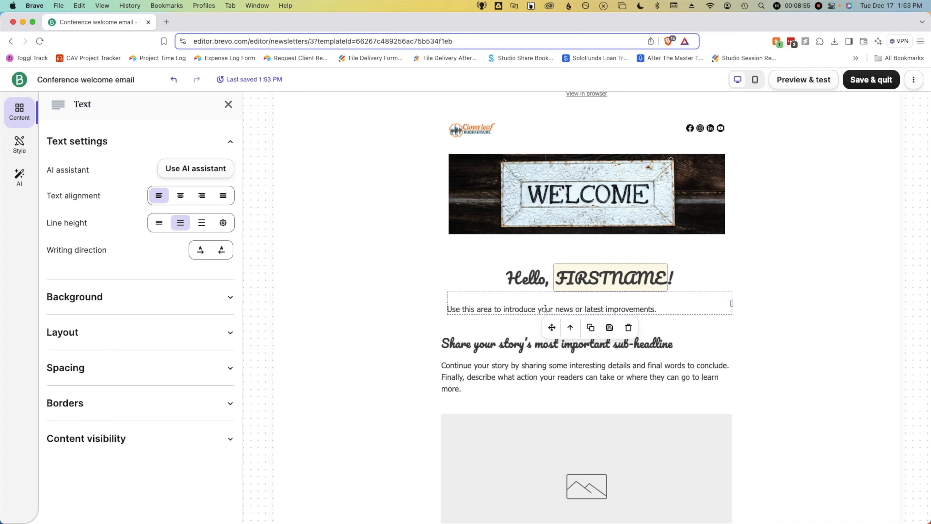
Have the AI write a two-sentence welcome for conference subscribers, then shorten it twice
click(19, 177)
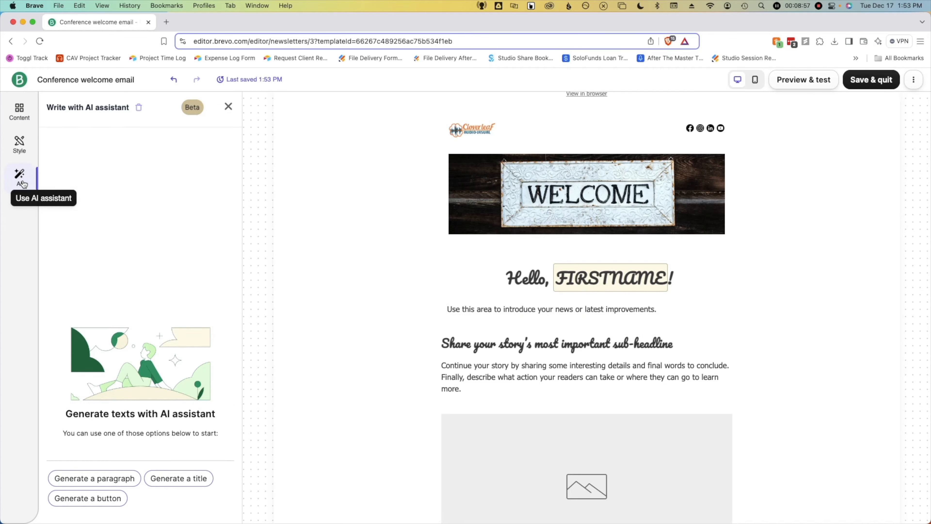
click(96, 477)
click(103, 472)
text(Write 2 sentences to welcome new subscribers from the conference to the email list.)
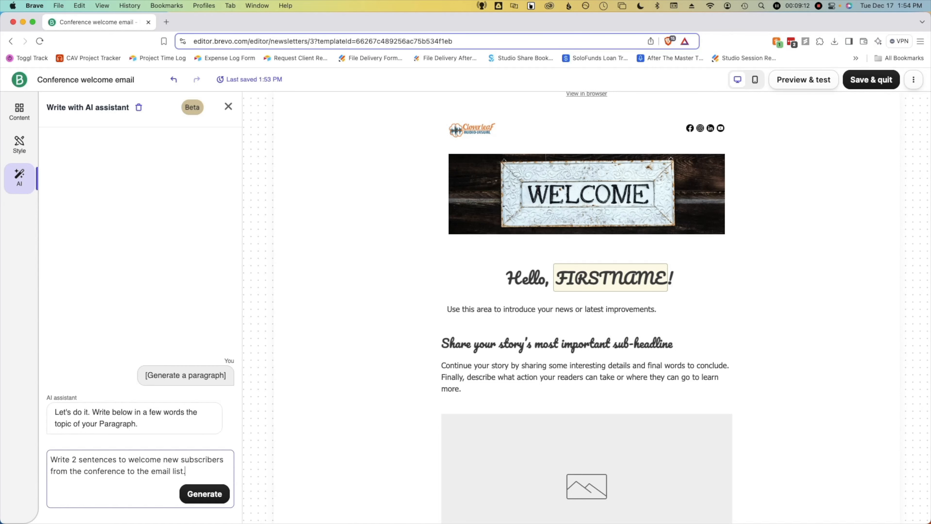
key(Return)
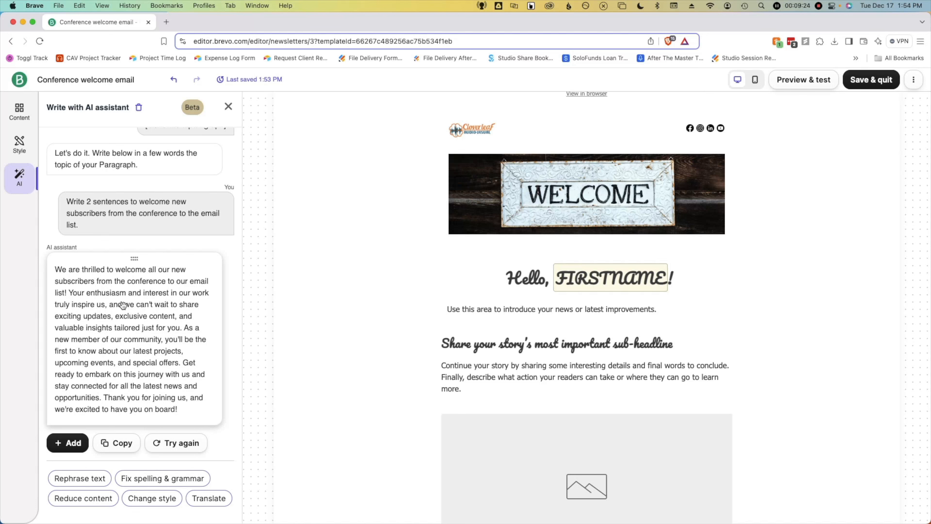
click(89, 499)
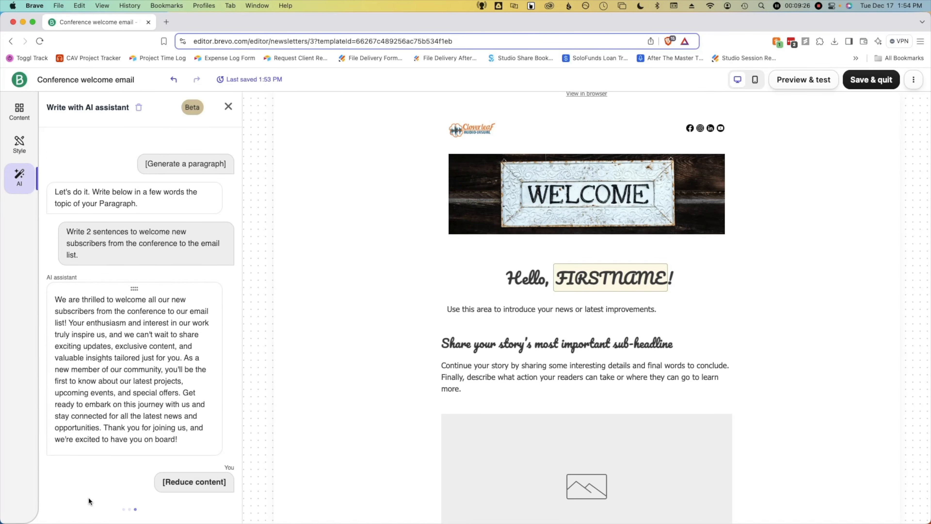
click(90, 500)
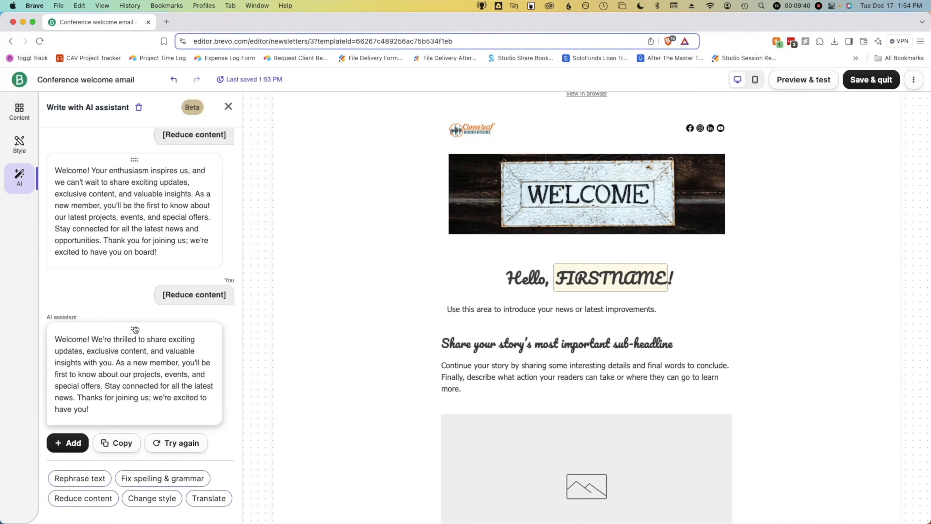
Place the AI paragraph under the heading, delete the placeholder intro, and trim the text
drag(135, 330, 564, 303)
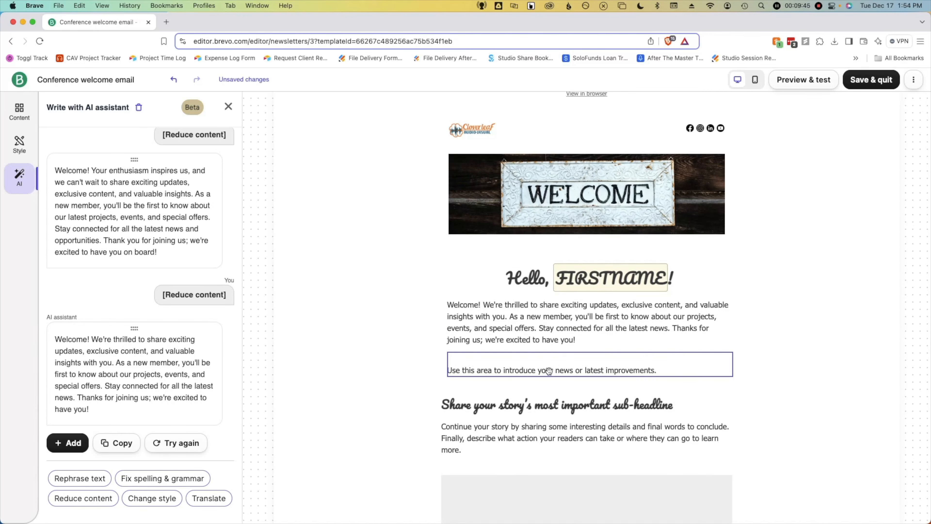
click(604, 371)
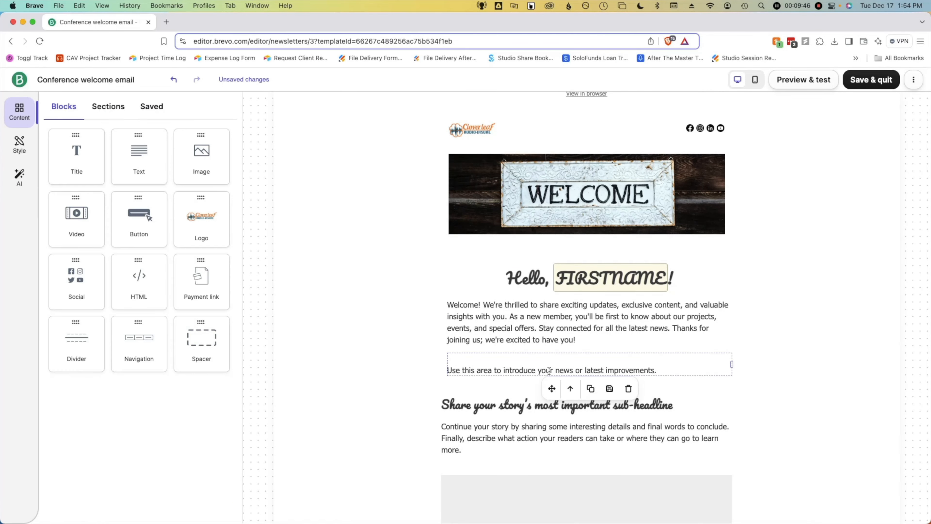
click(628, 389)
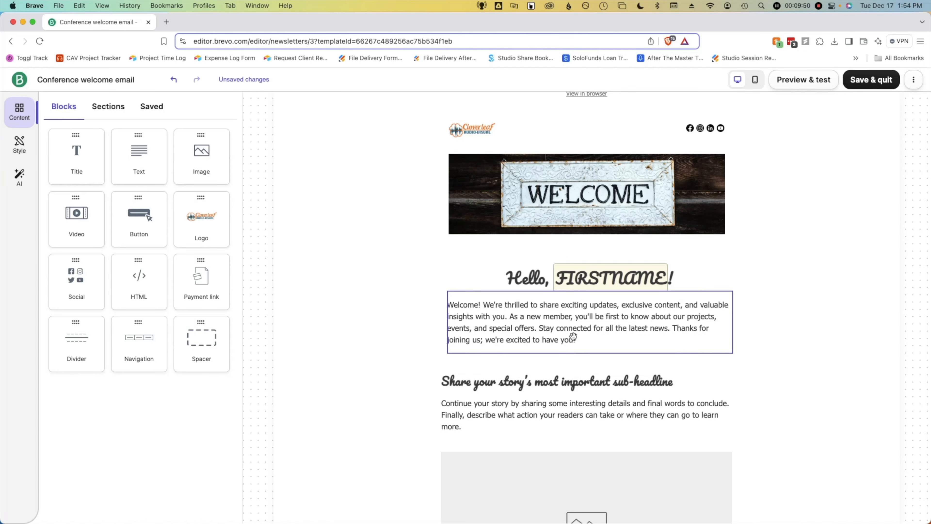
click(484, 304)
drag(483, 304, 671, 328)
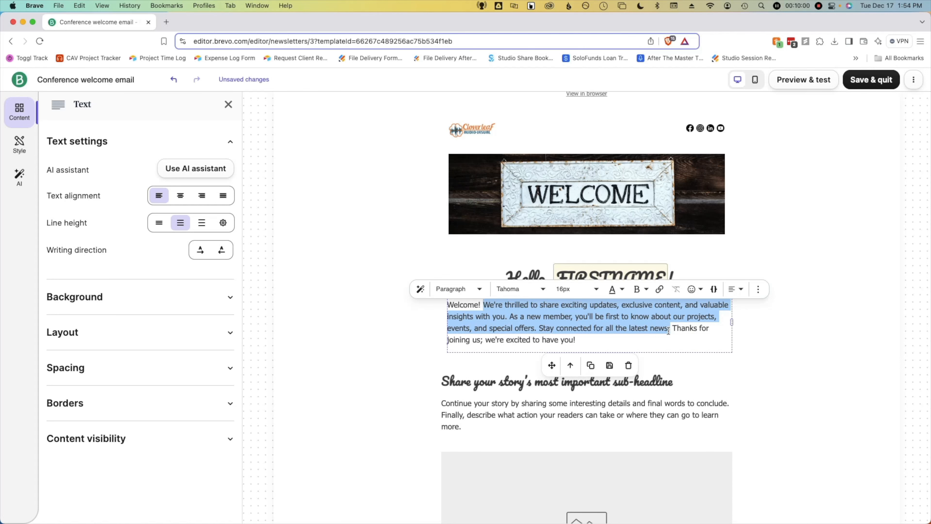
key(BackSpace)
Centre the line 'Welcome! Thanks for joining us; we're excited to have you!'
click(730, 289)
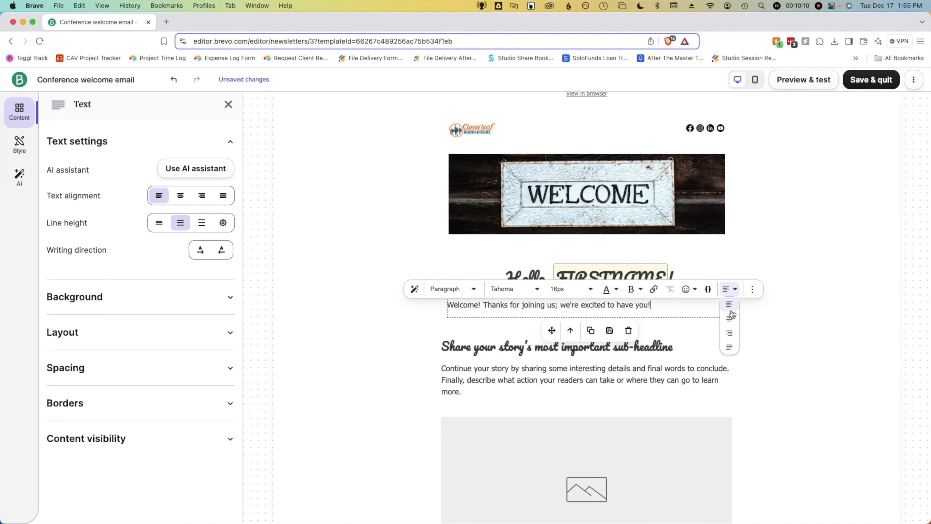
click(731, 319)
scroll(836, 347, down, 1)
click(845, 426)
scroll(846, 426, down, 4)
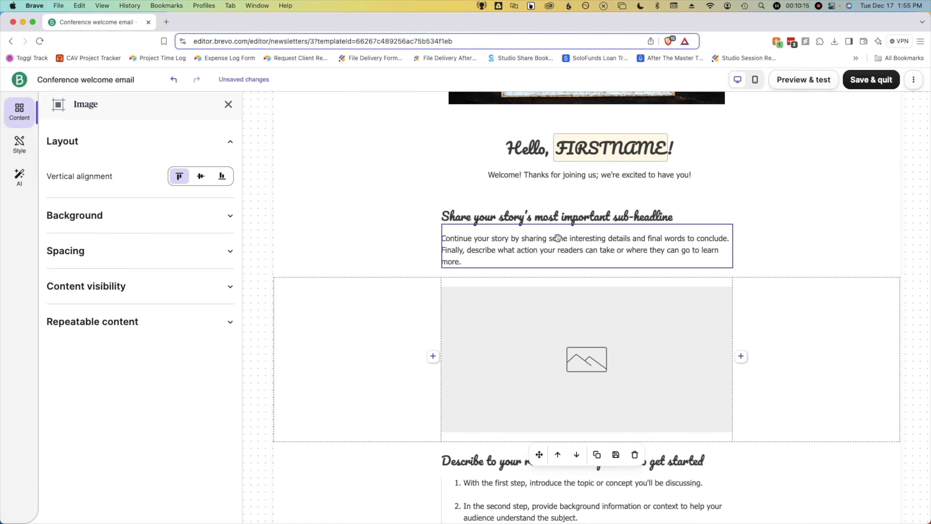
Delete the sub-headline block and the paragraph beneath it
click(557, 219)
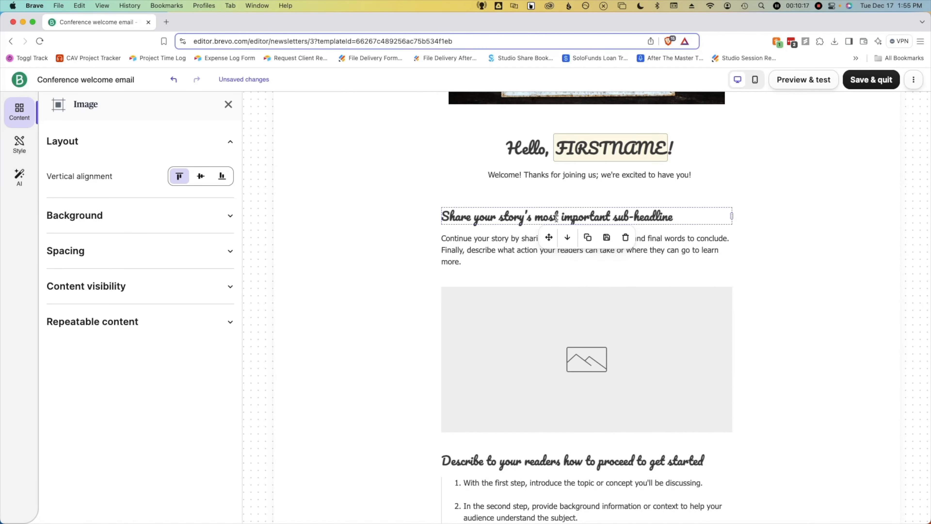
click(635, 237)
click(516, 233)
key(Delete)
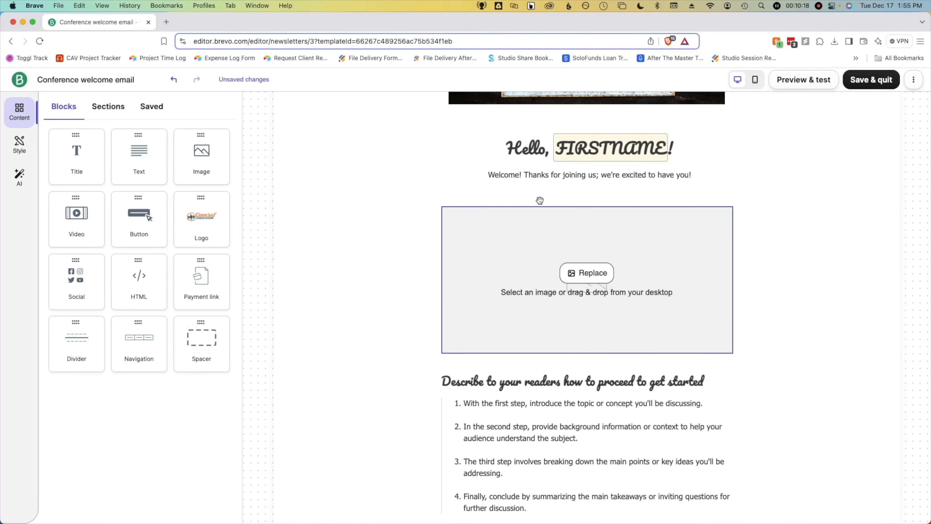
Fill the empty image with a 'business conference' stock photo of a presentation
scroll(541, 202, down, 2)
mouse_move(591, 224)
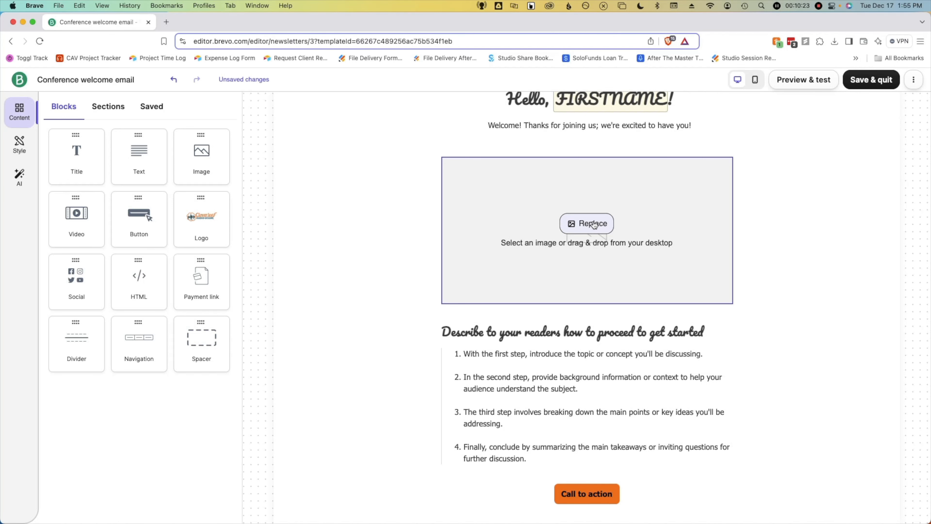
click(594, 225)
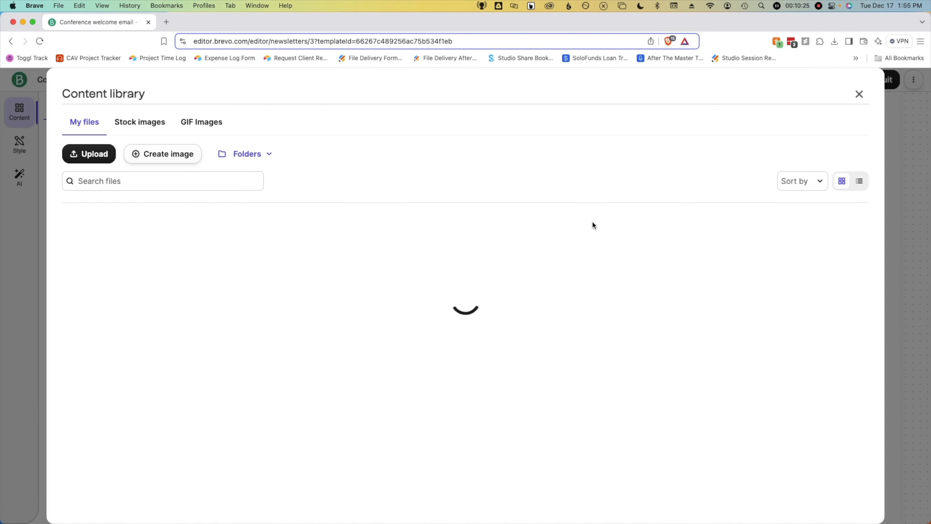
click(141, 123)
click(140, 181)
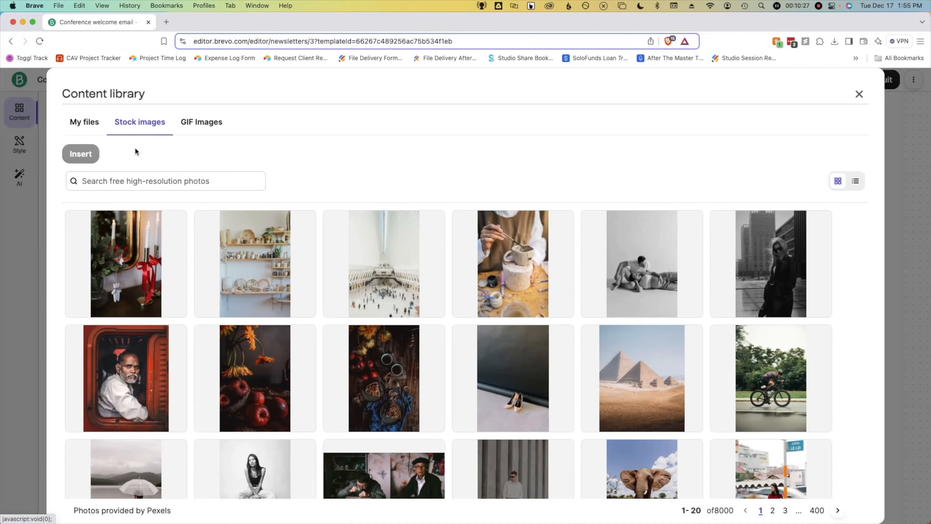
text(business conference)
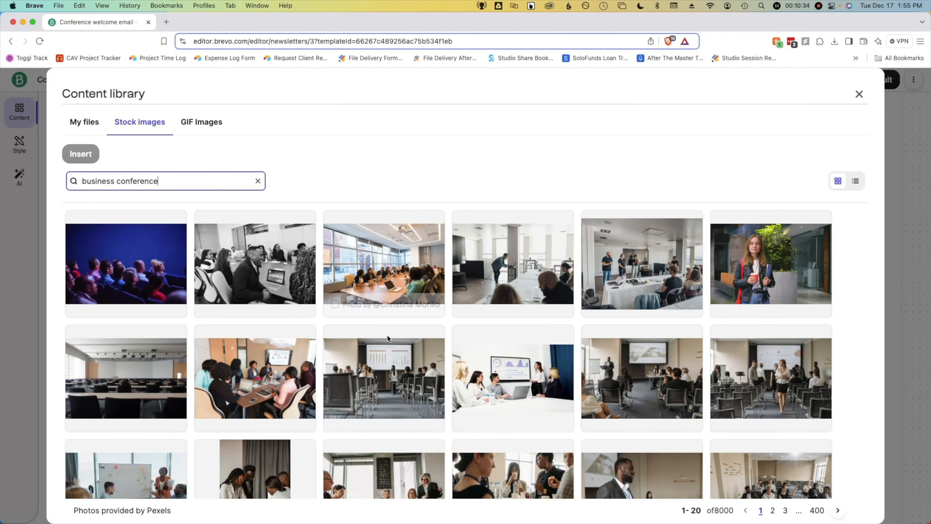
scroll(387, 334, down, 5)
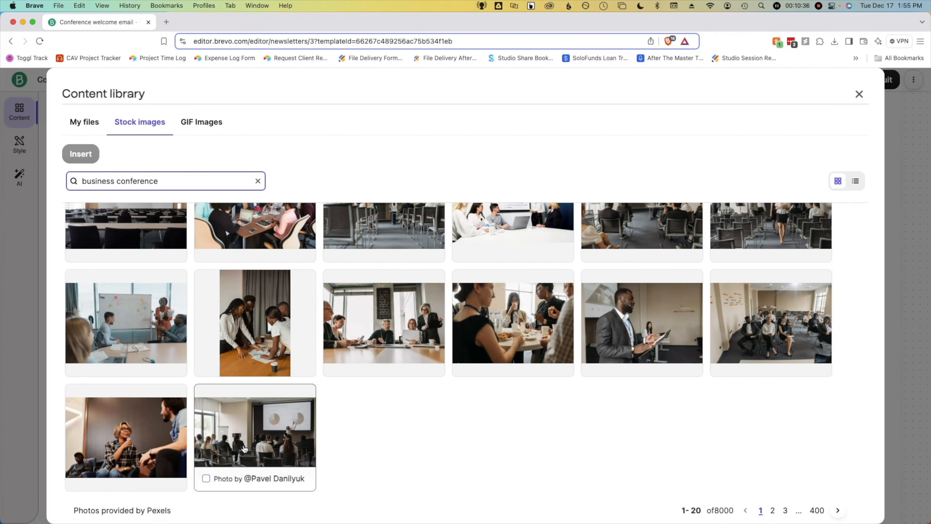
click(248, 447)
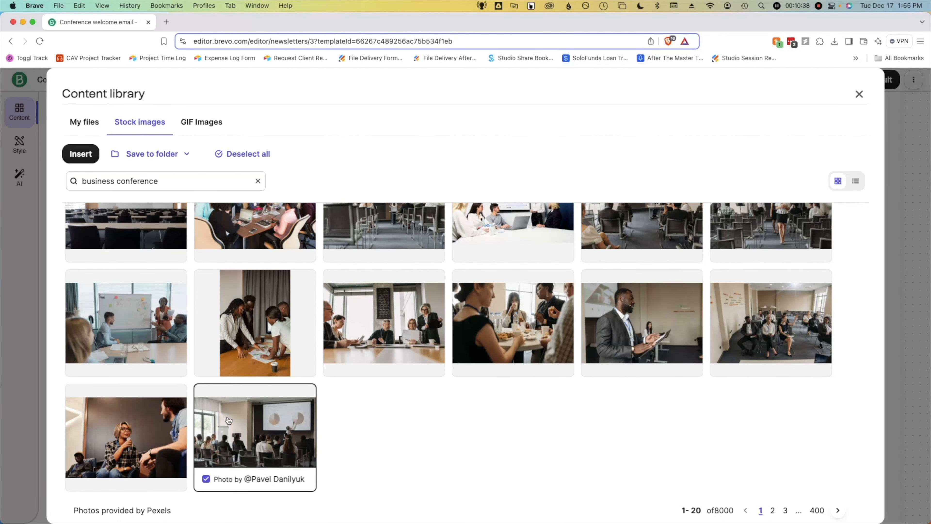
click(79, 154)
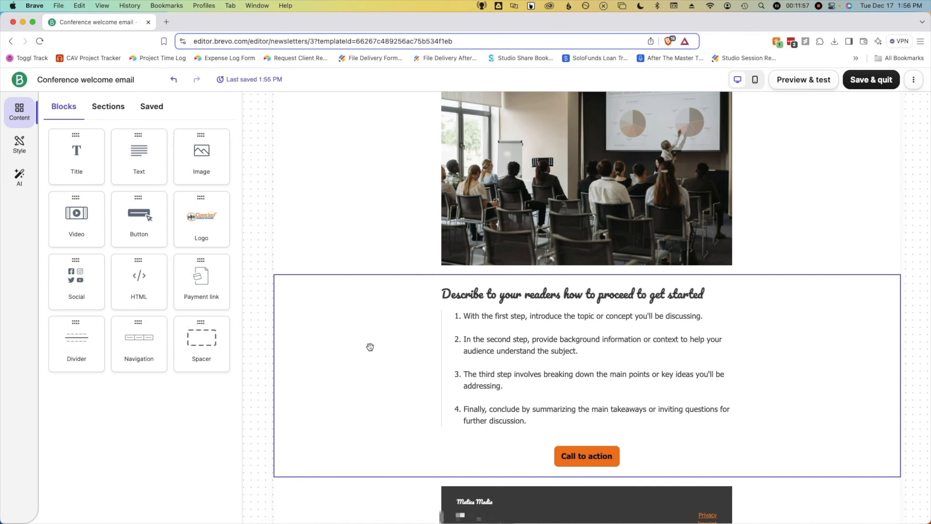
Retitle the steps heading 'What can I expect from this newsletter?'
double_click(537, 294)
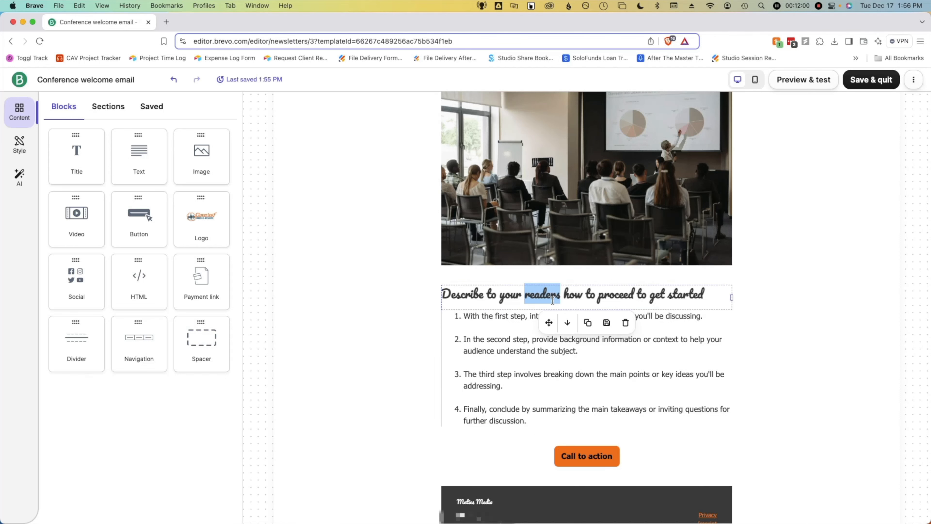
triple_click(536, 294)
text(What can I expect from this newsletter?)
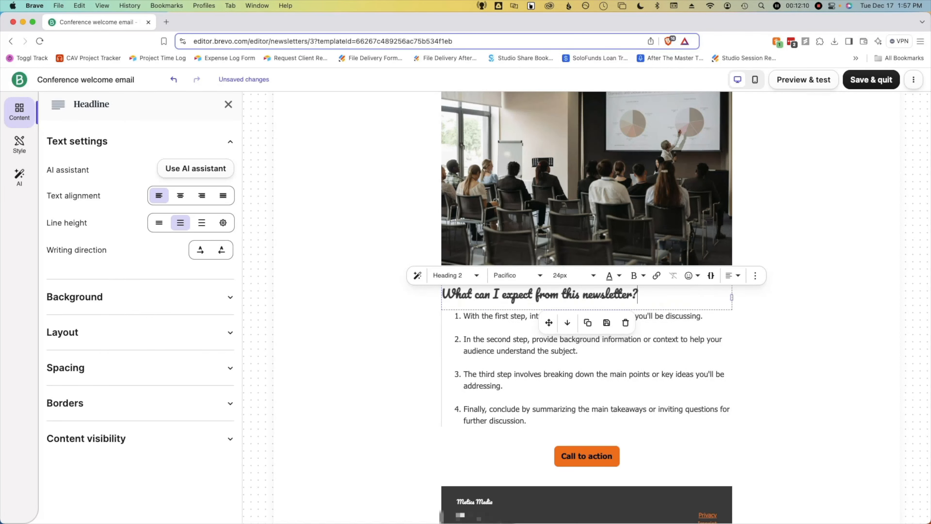
click(510, 319)
scroll(510, 323, down, 1)
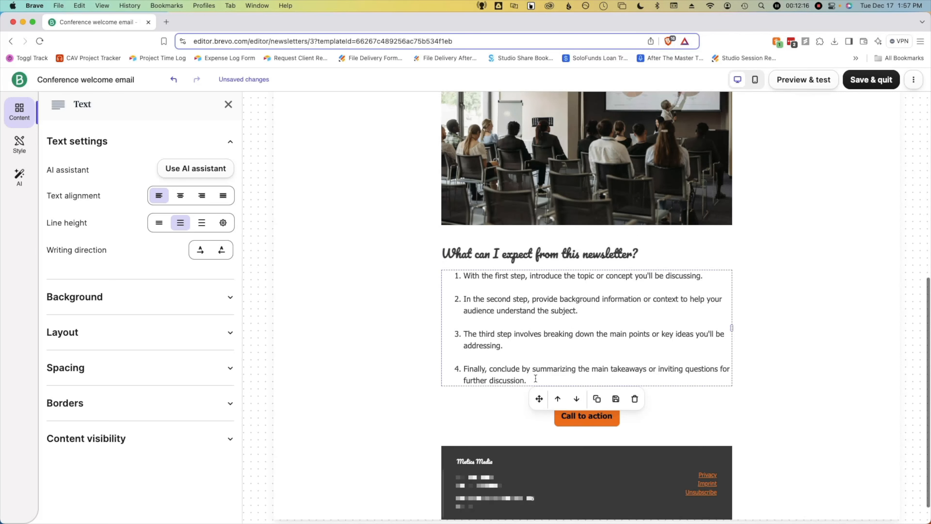
drag(535, 379, 463, 278)
Have the AI generate three newsletter-benefit bullets, shortened and rewritten in a Friendly tone
click(20, 176)
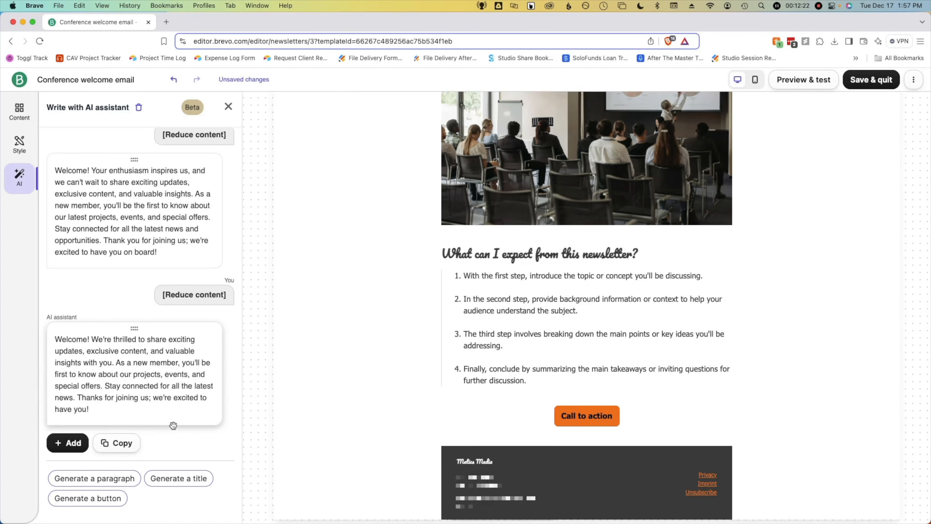
click(118, 477)
text(Generate 3 bullets explaining to the new email subsc)
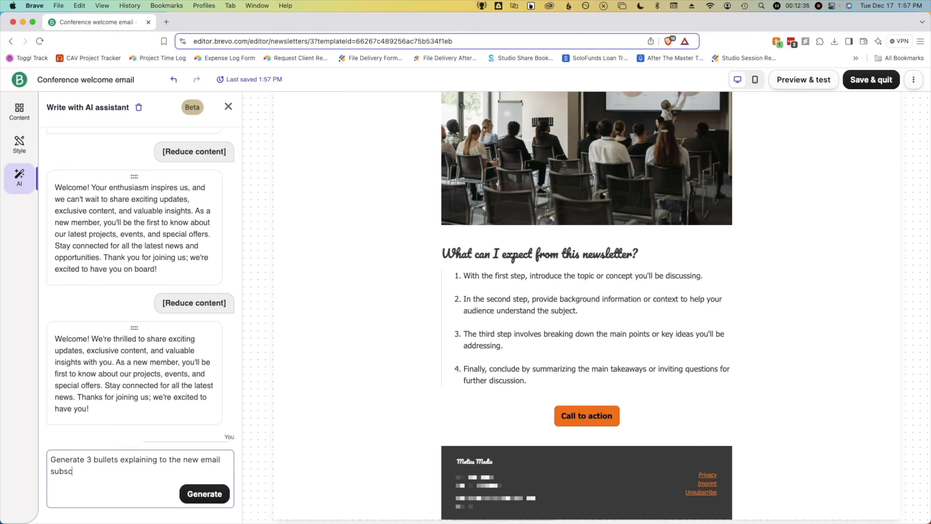
text(ribers from the conference what they can expect from our newsletter now that they've signed up.)
click(205, 494)
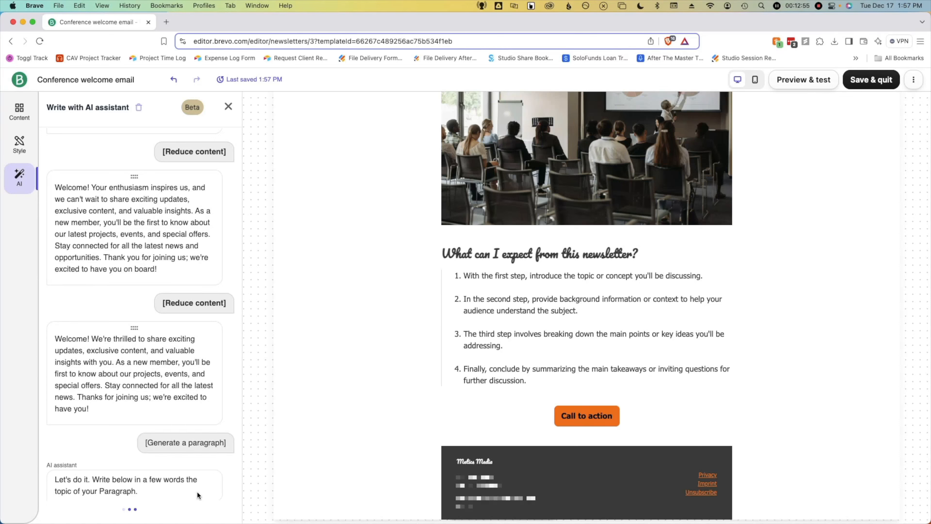
click(84, 500)
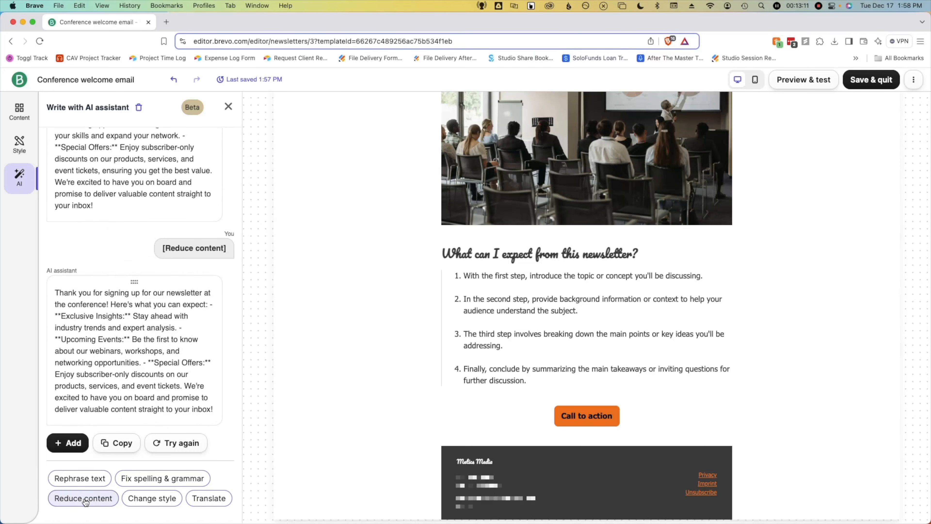
click(152, 498)
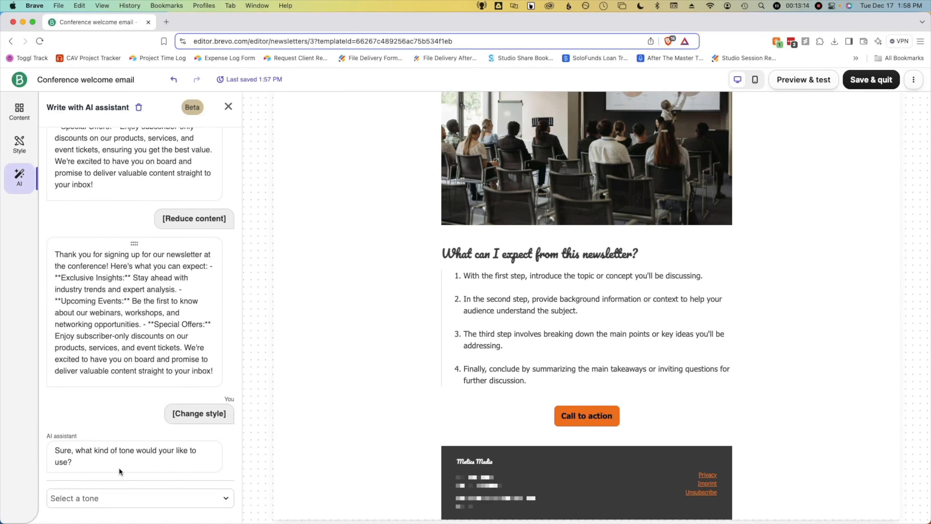
click(118, 498)
click(98, 463)
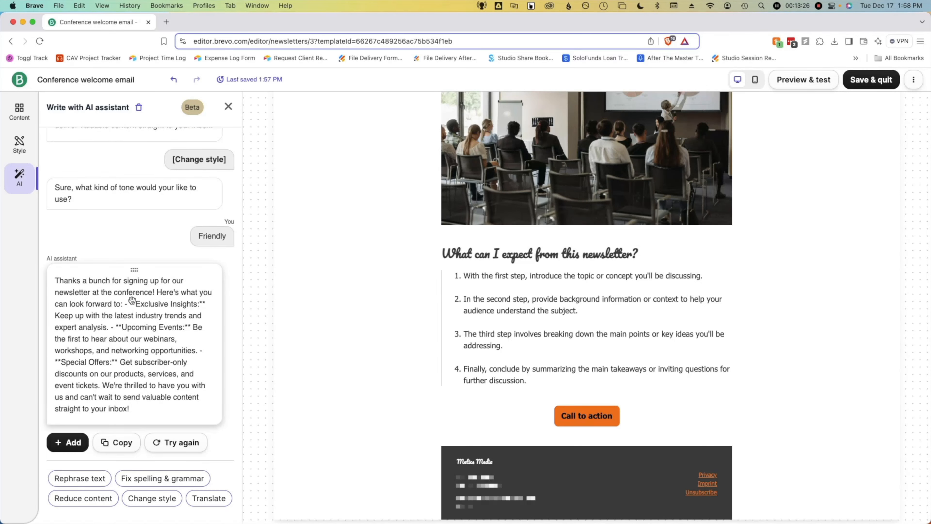
Drop the friendly AI text into the email and delete the numbered list block
drag(133, 300, 537, 275)
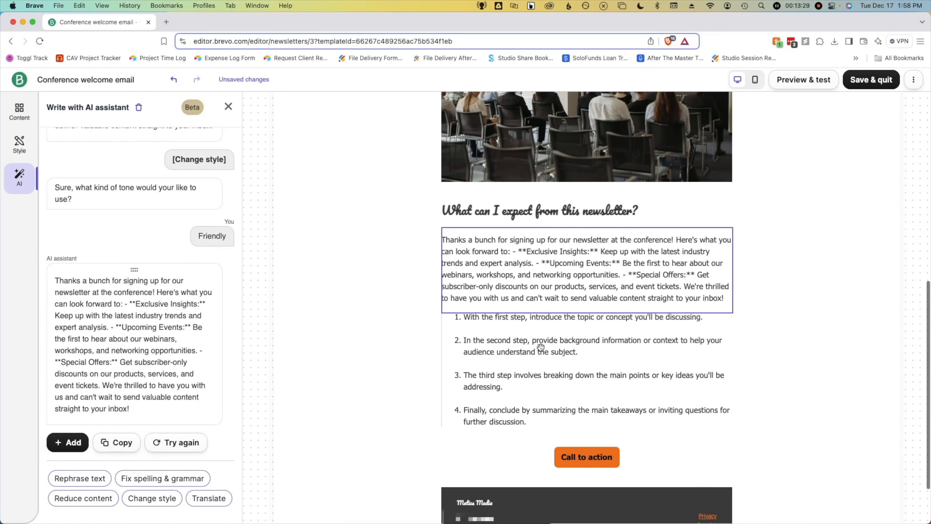
click(555, 372)
click(637, 416)
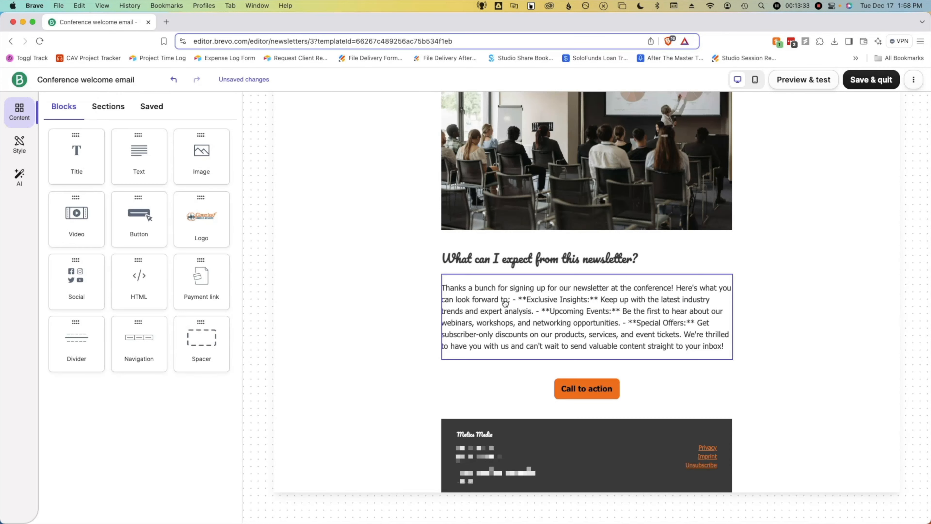
click(505, 303)
click(521, 300)
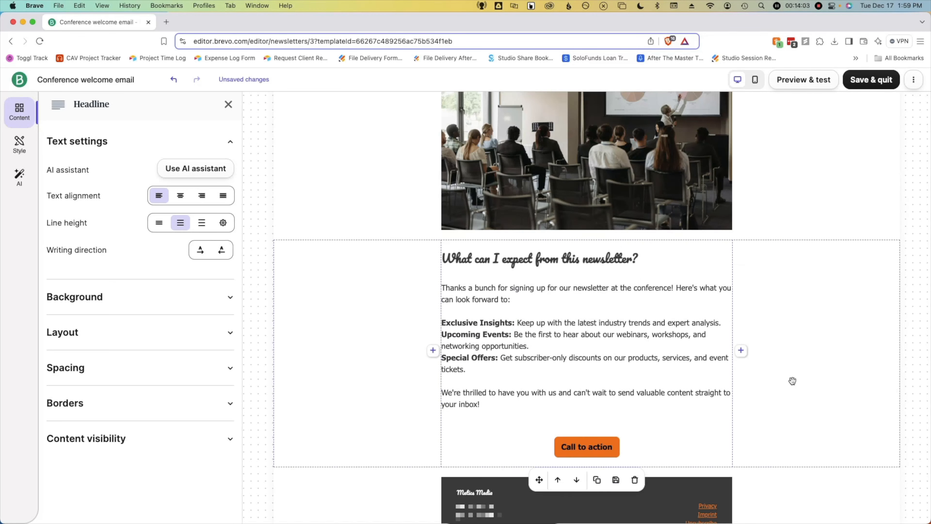
Centre the 'What can I expect from this newsletter?' heading
drag(444, 259, 751, 240)
click(733, 240)
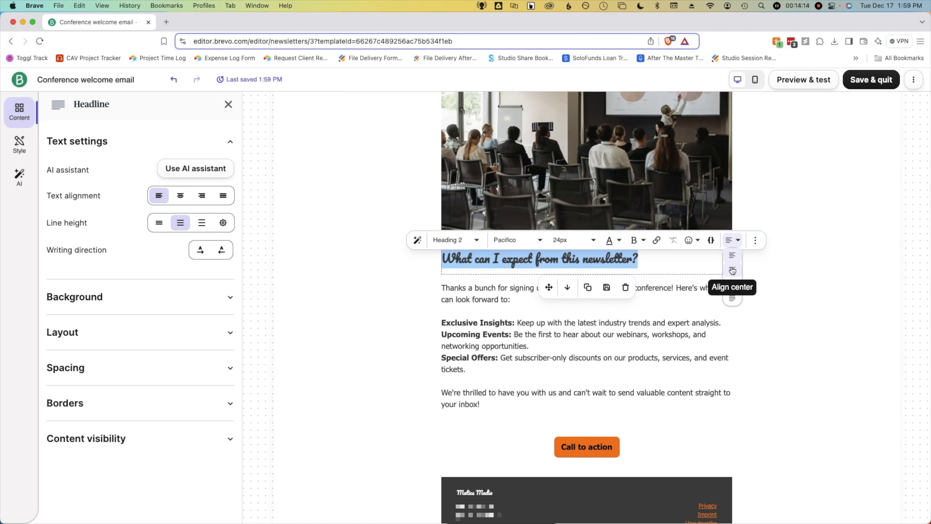
click(733, 272)
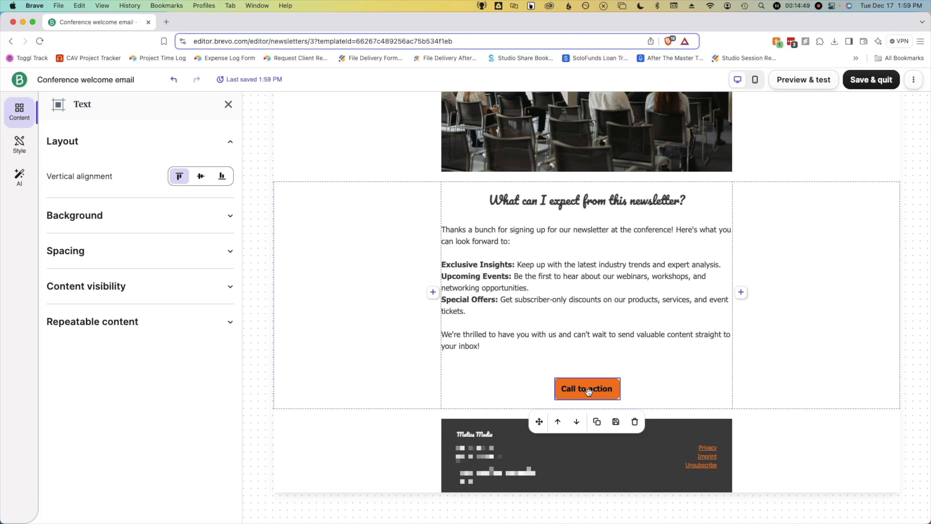
Add the PROMO15 text section below the Call to action button
click(19, 110)
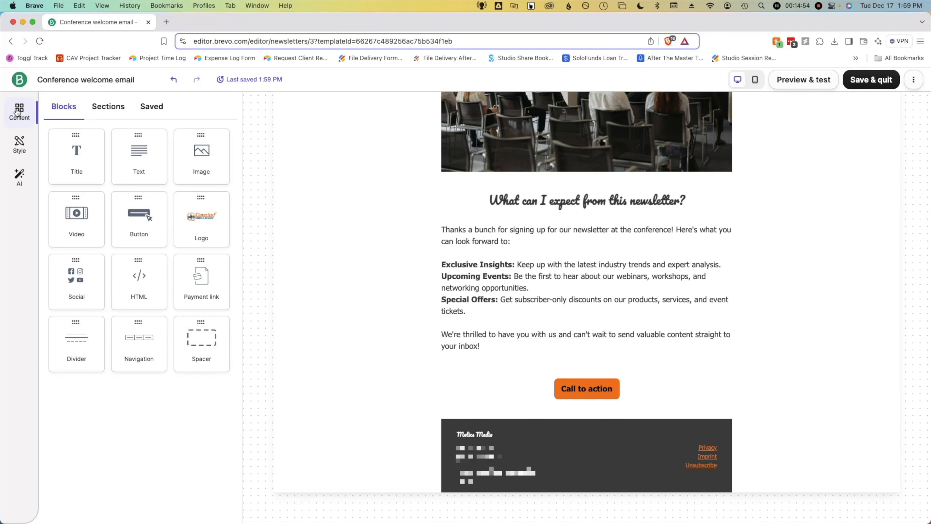
click(109, 107)
click(131, 144)
click(115, 180)
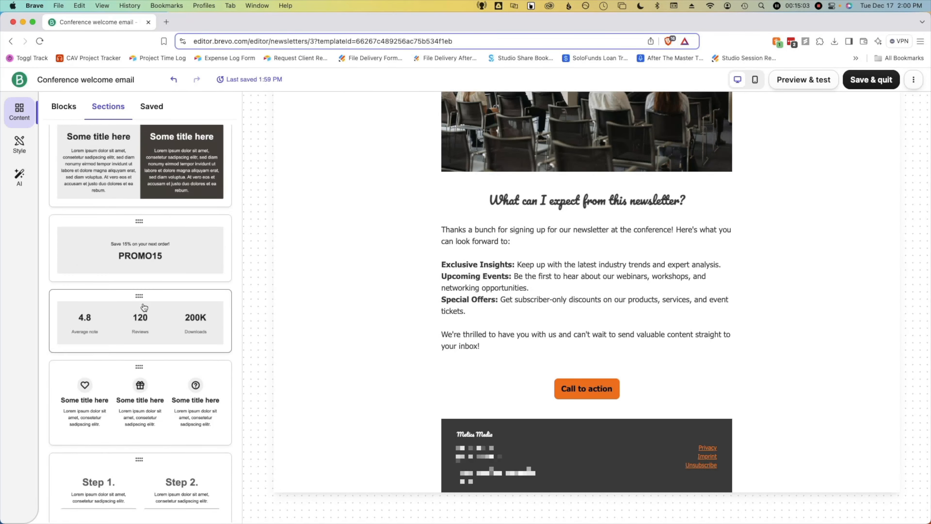
scroll(139, 186, down, 3)
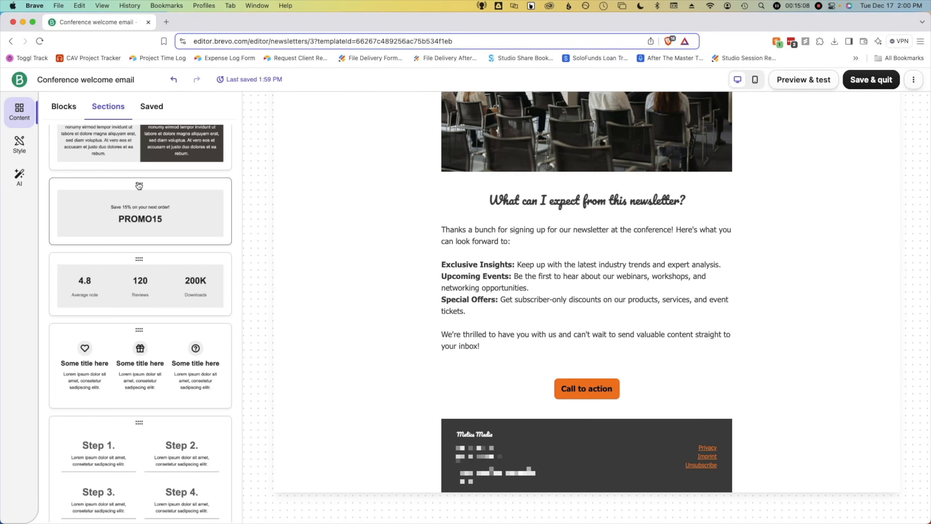
drag(139, 186, 573, 406)
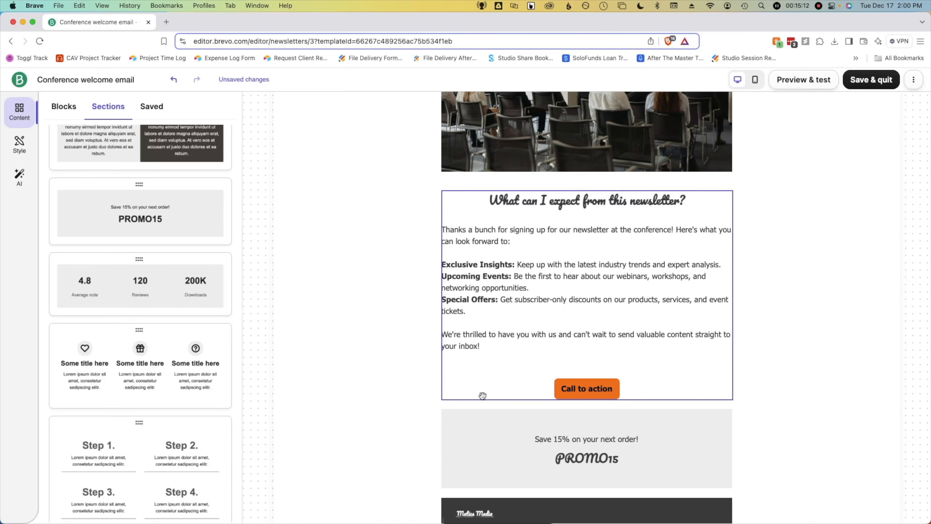
Edit the promo line to read 'Save 10% on your first month!'
scroll(483, 396, down, 3)
click(561, 360)
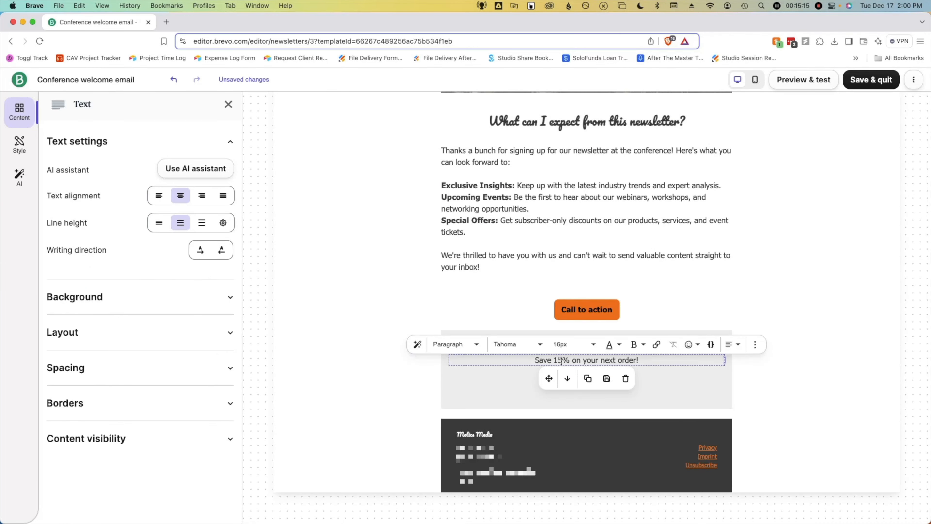
key(BackSpace)
text(0)
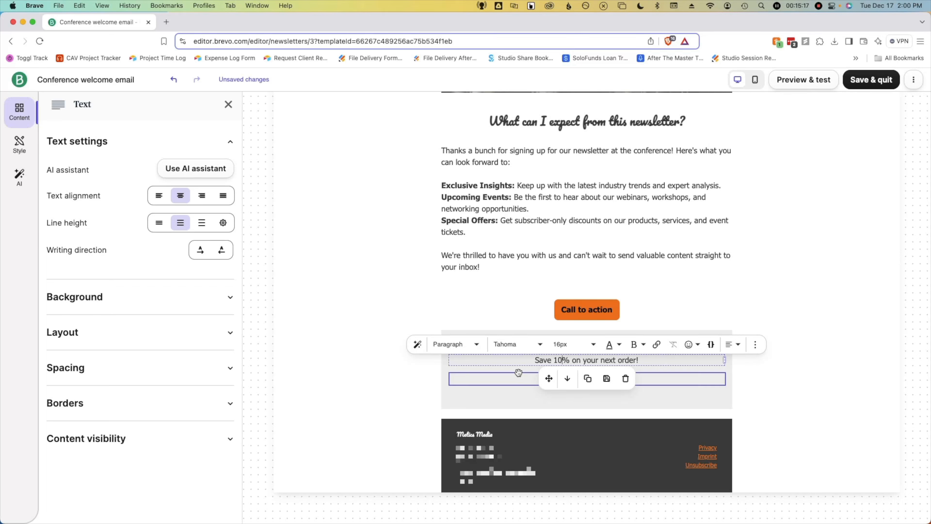
double_click(608, 360)
text(first)
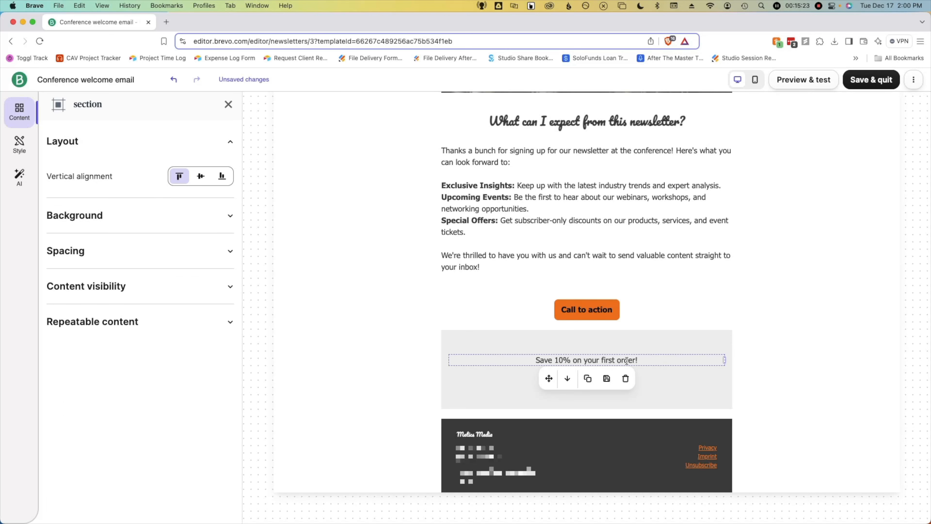
double_click(620, 360)
text(month)
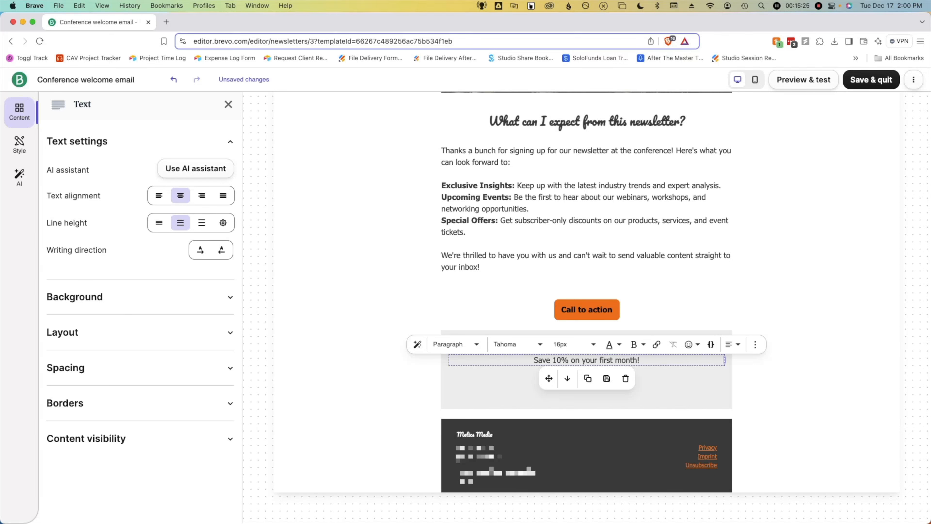
Remove the PROMO15 title and move the Call to action button into the grey section
click(663, 391)
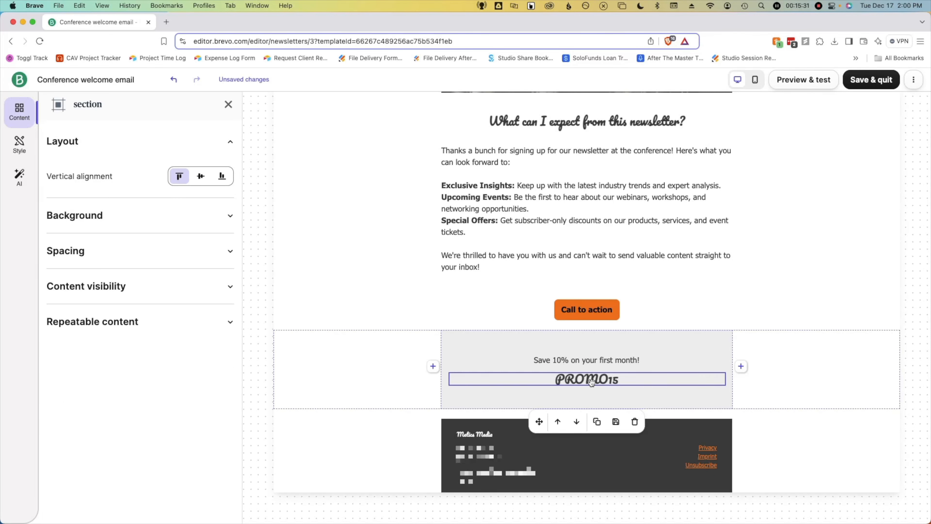
click(637, 382)
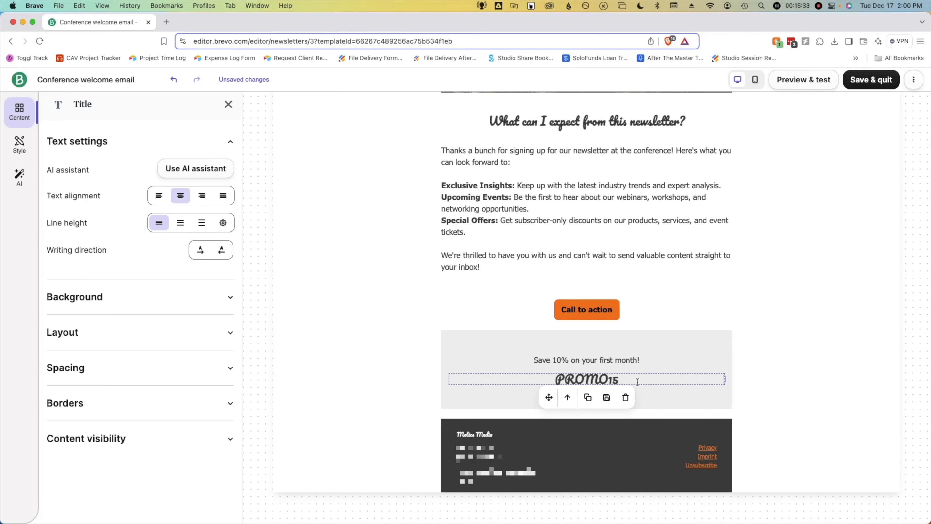
click(625, 397)
drag(588, 320, 589, 382)
click(600, 376)
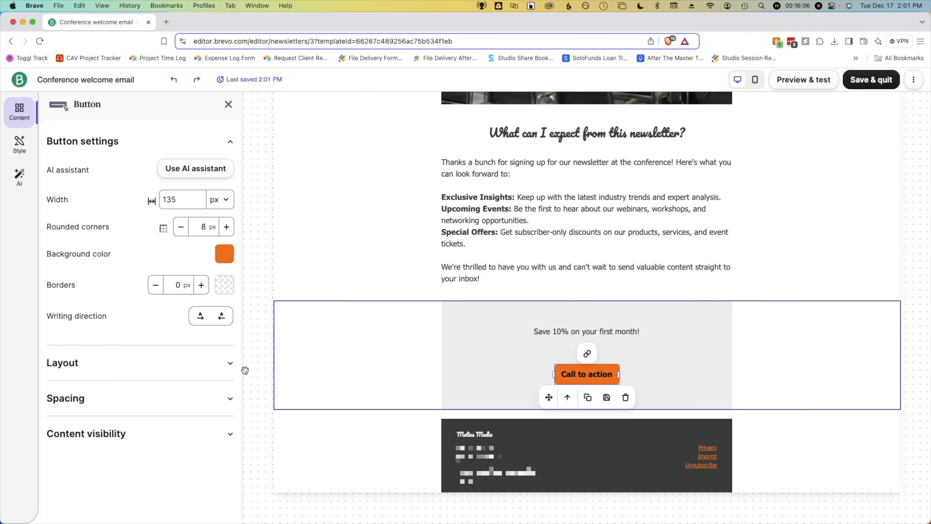
Reduce the Call to action button's top margin from 40 px to 10 px
click(88, 398)
scroll(108, 376, down, 3)
scroll(108, 377, down, 1)
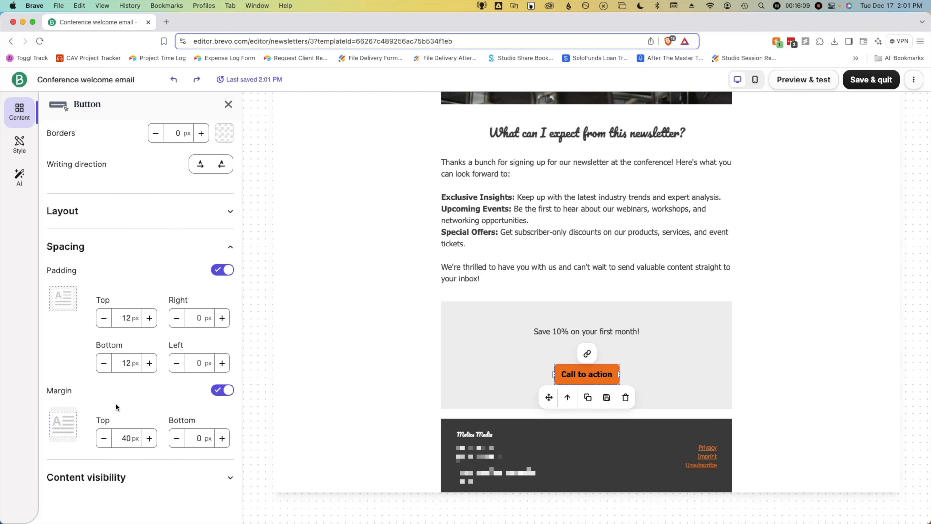
double_click(127, 437)
click(203, 440)
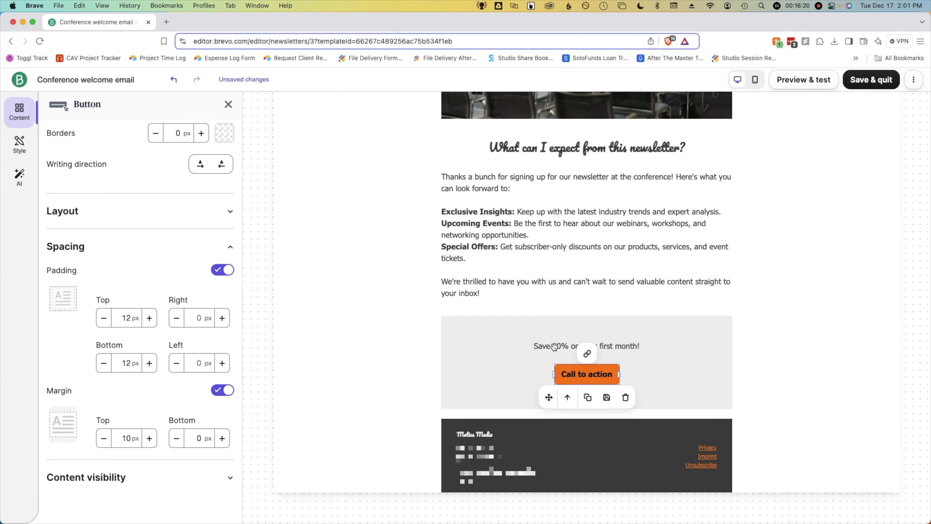
double_click(575, 373)
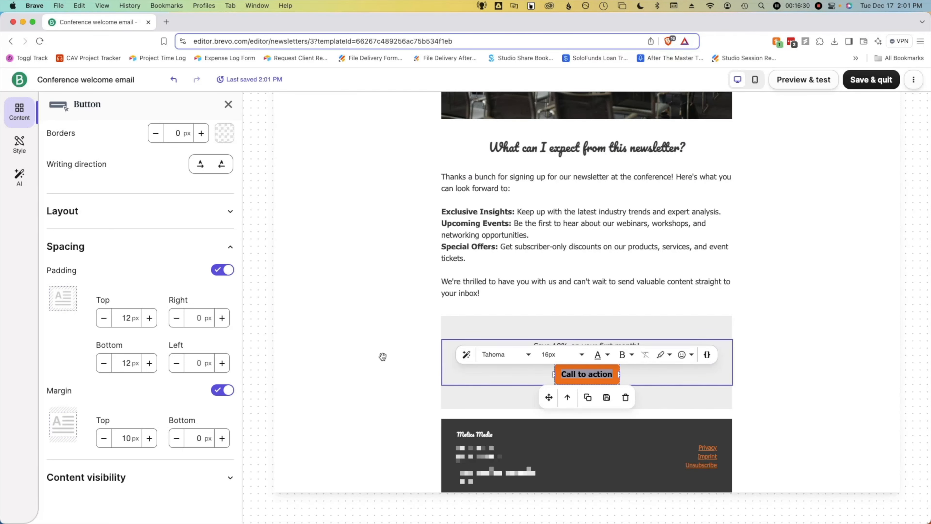
Set the email-wide Buttons text colour to white (#fff) in the Style settings
click(20, 145)
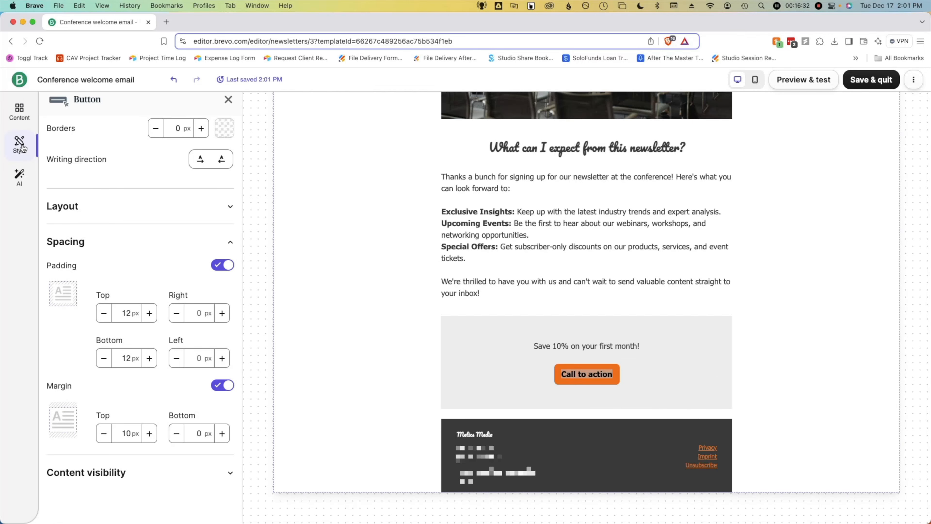
click(99, 322)
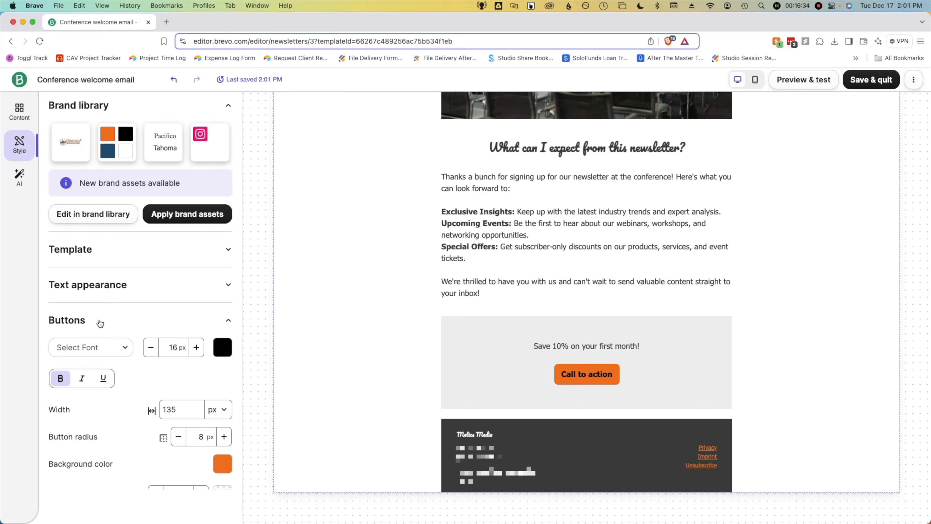
scroll(147, 373, down, 2)
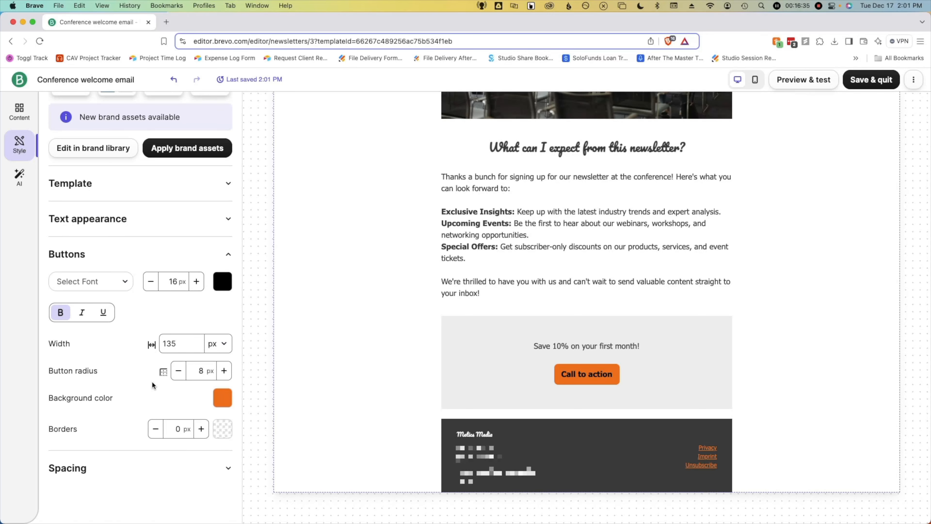
click(223, 283)
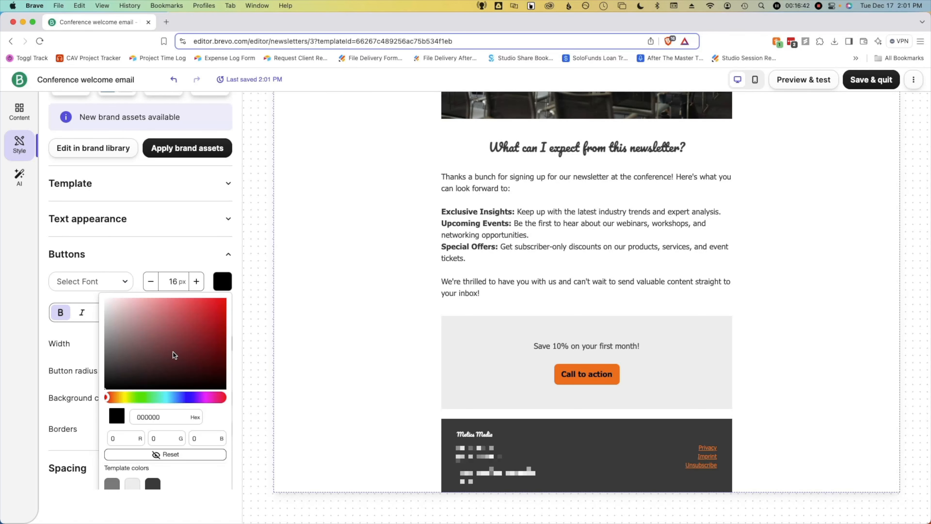
drag(158, 416, 141, 420)
text(ffffff)
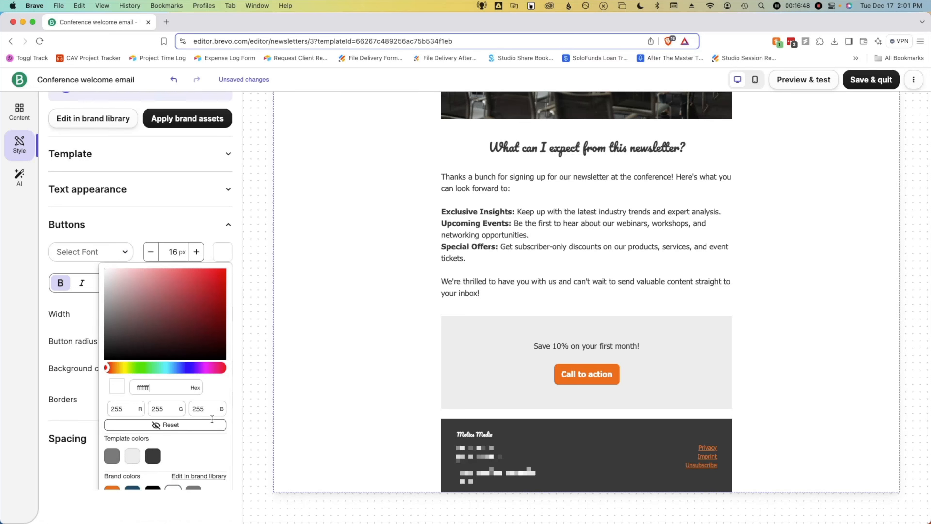
click(83, 387)
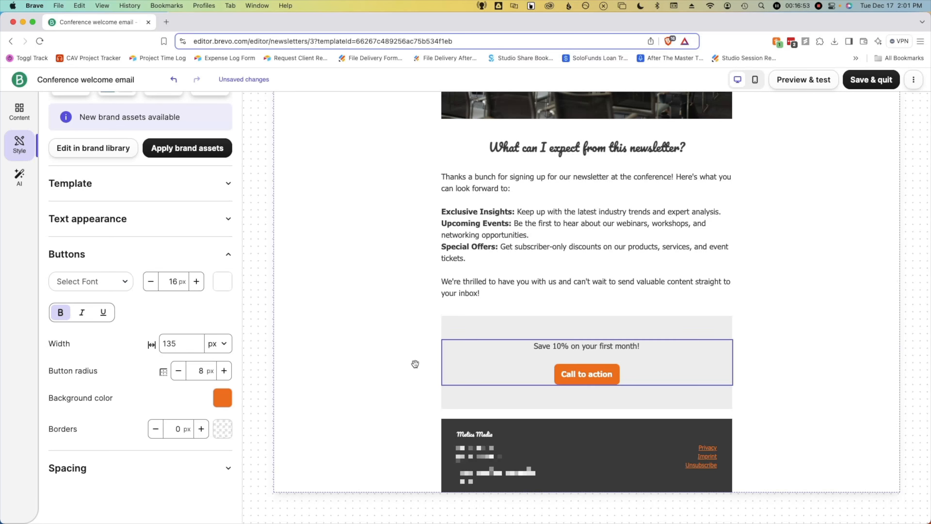
scroll(220, 316, up, 2)
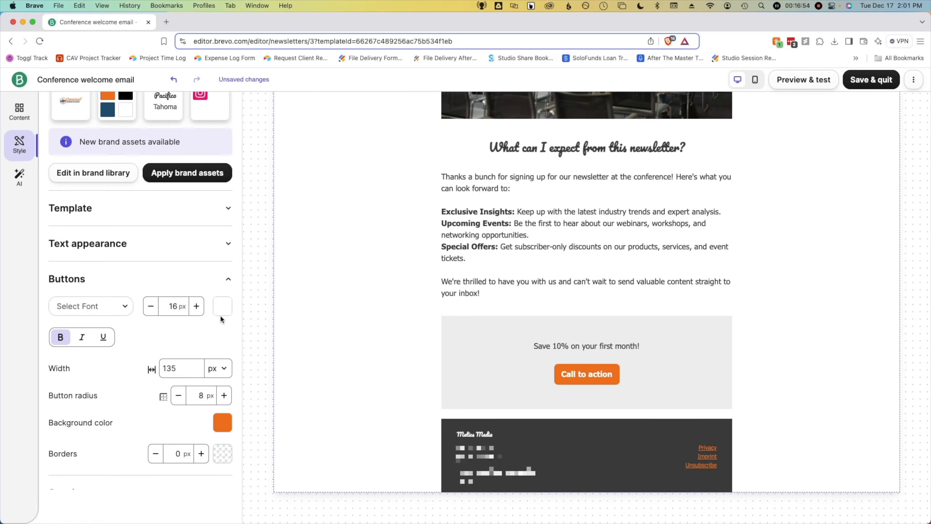
Relabel the call-to-action button 'CLAIM YOUR DISCOUNT NOW' and widen it to fit one line
click(587, 375)
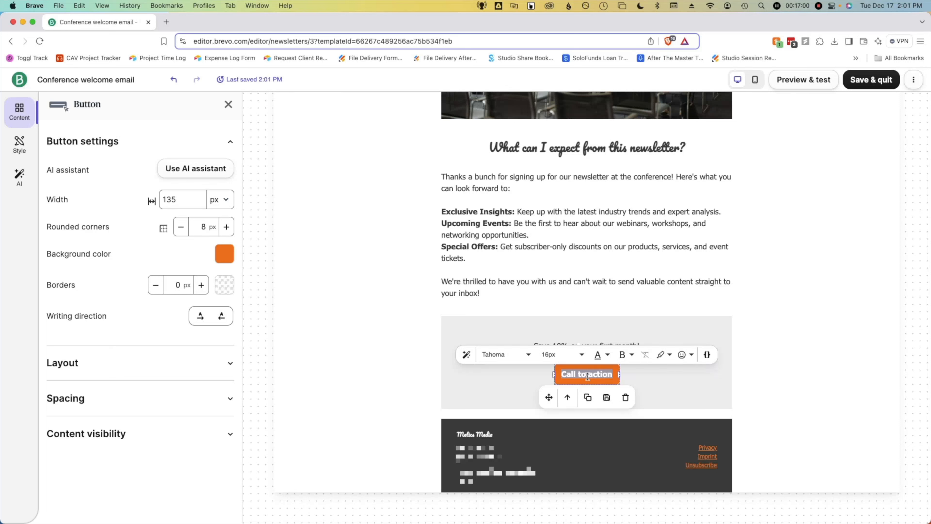
text(CLAIM YOUR DISCOUNT NOW)
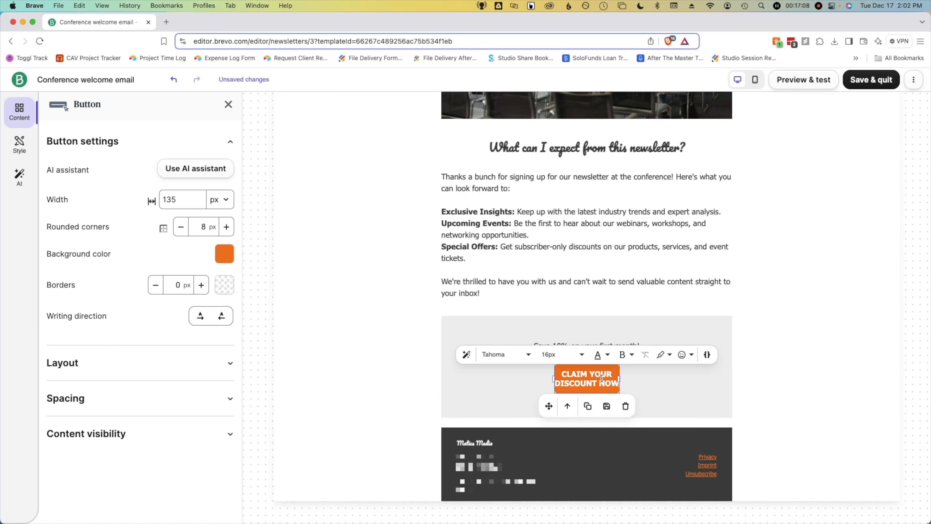
drag(619, 380, 620, 380)
drag(633, 378, 655, 378)
Make the 'Save 10% on your first month!' line 18px and bold
click(607, 349)
triple_click(607, 350)
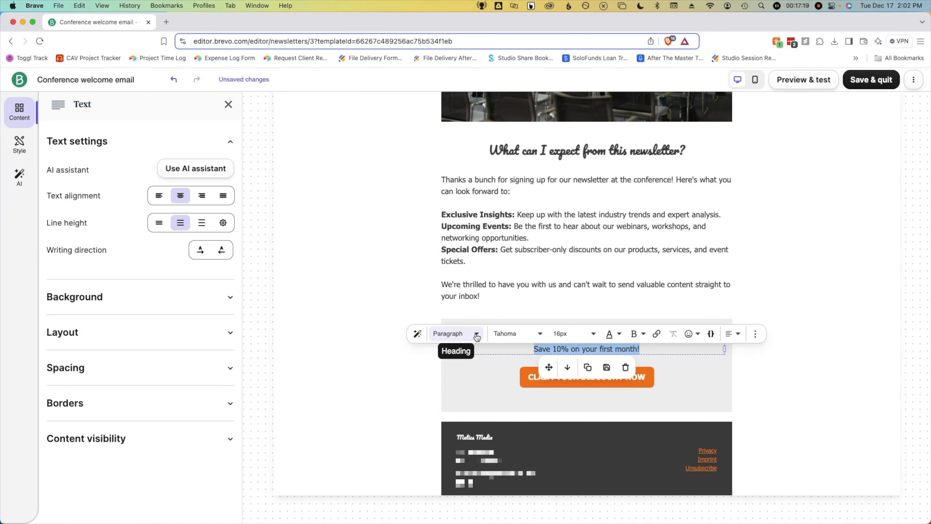
click(562, 334)
click(564, 477)
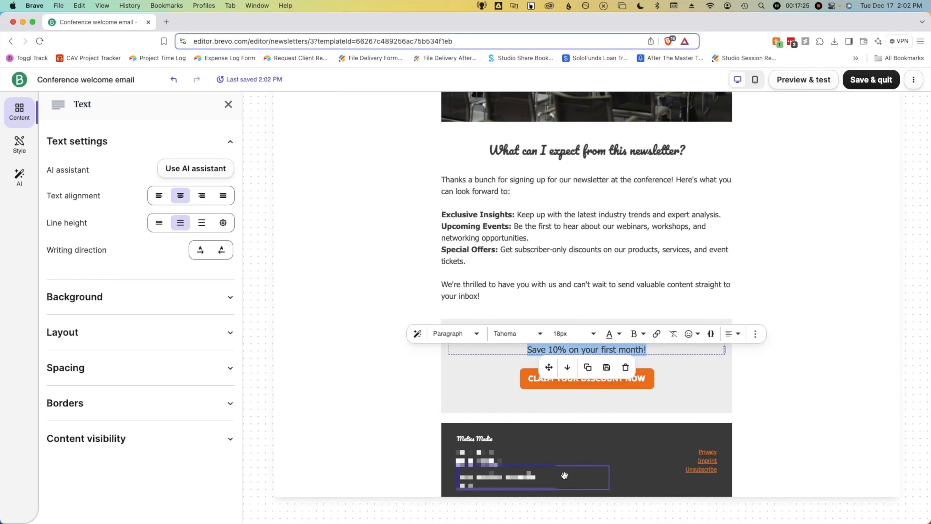
click(638, 333)
click(638, 351)
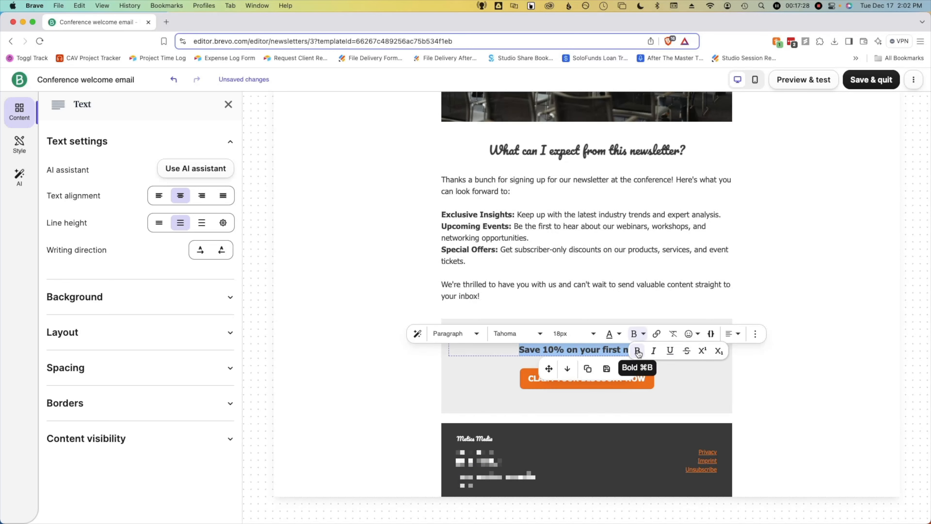
click(674, 381)
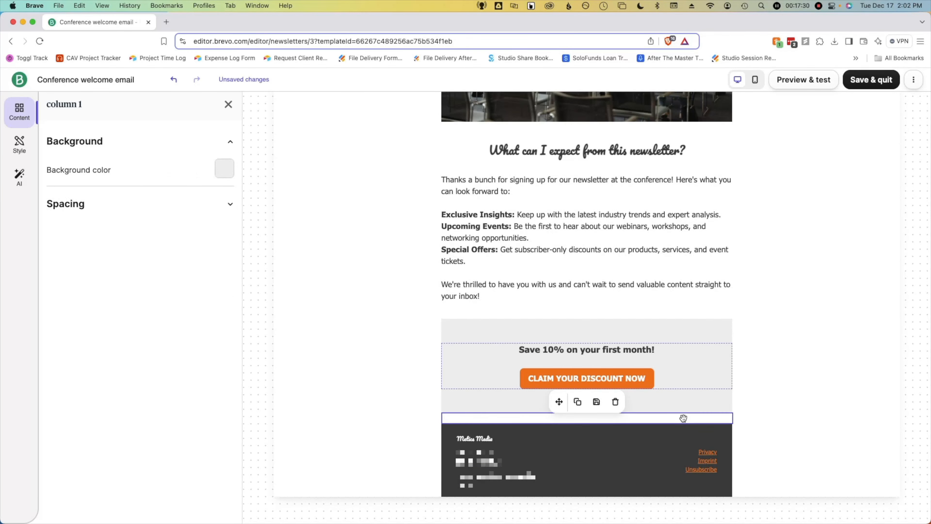
click(596, 378)
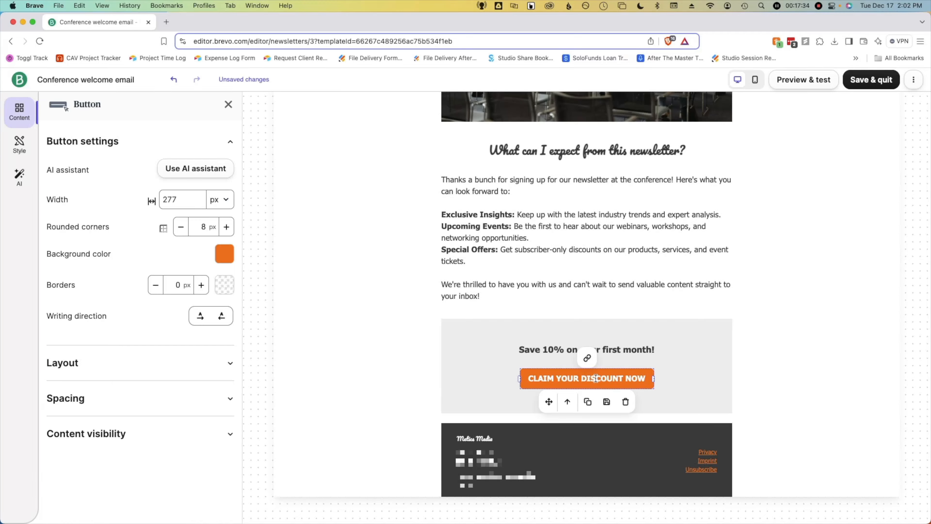
click(587, 358)
text(https:/)
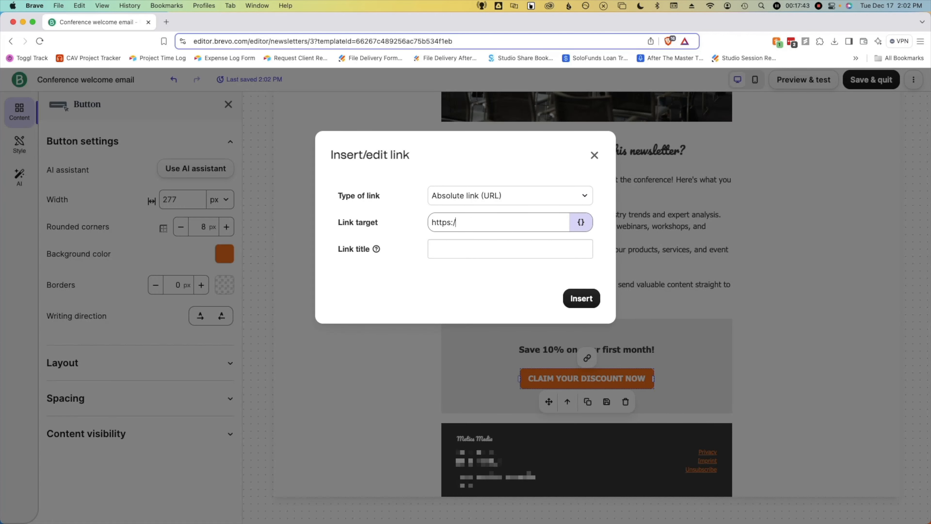
text(/www.cloverleaf.audio/landing)
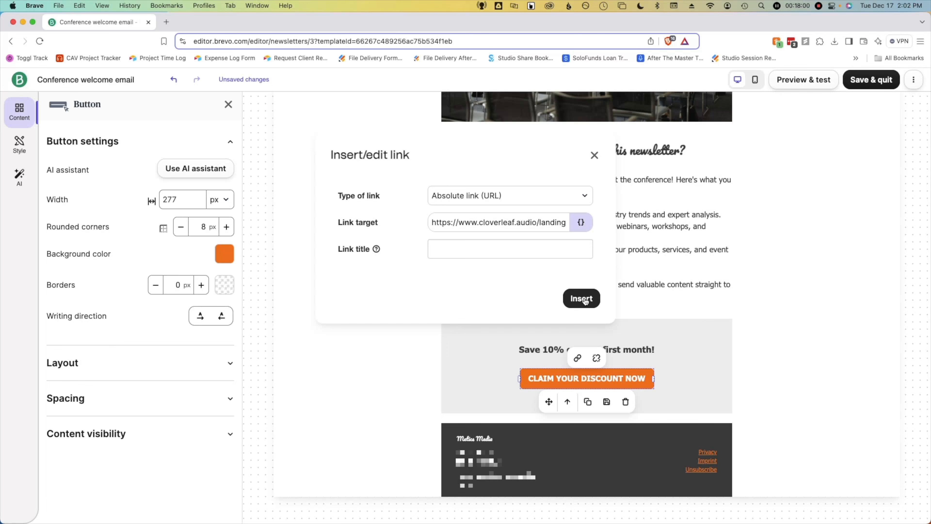
click(586, 299)
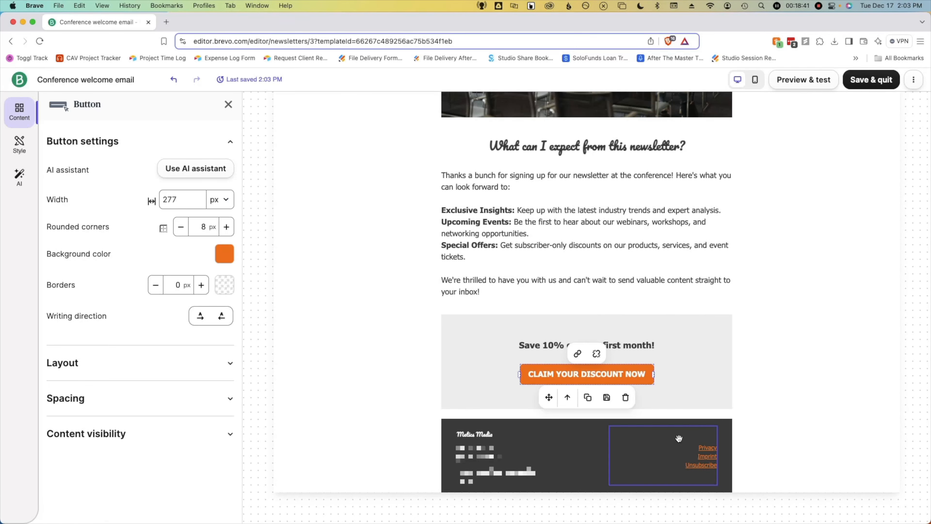
click(704, 450)
drag(695, 448, 718, 448)
click(734, 435)
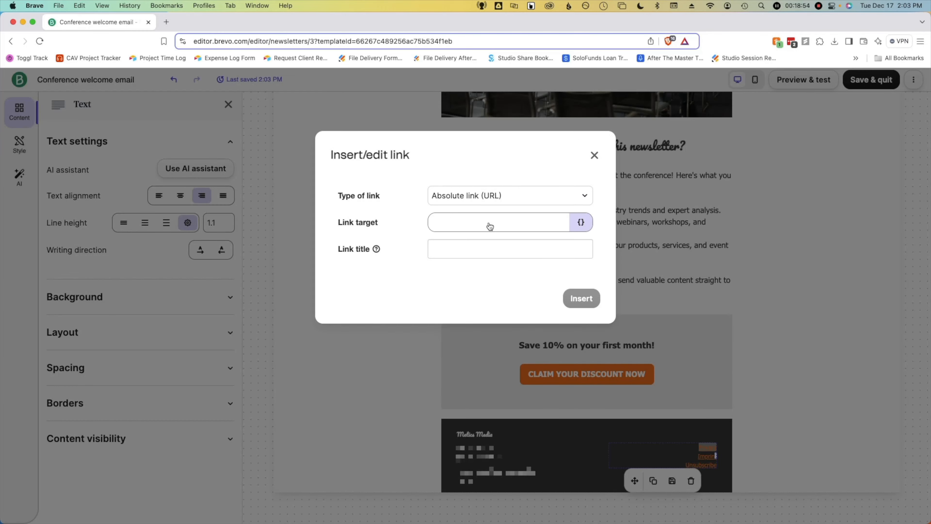
click(490, 226)
text(https://www.cloverla)
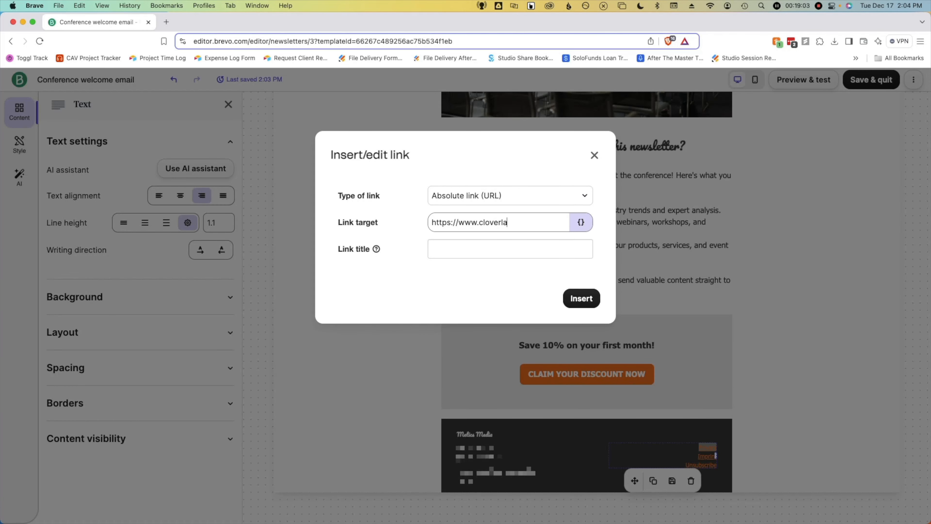
key(BackSpace)
text(eaf.audio/privacy)
click(574, 297)
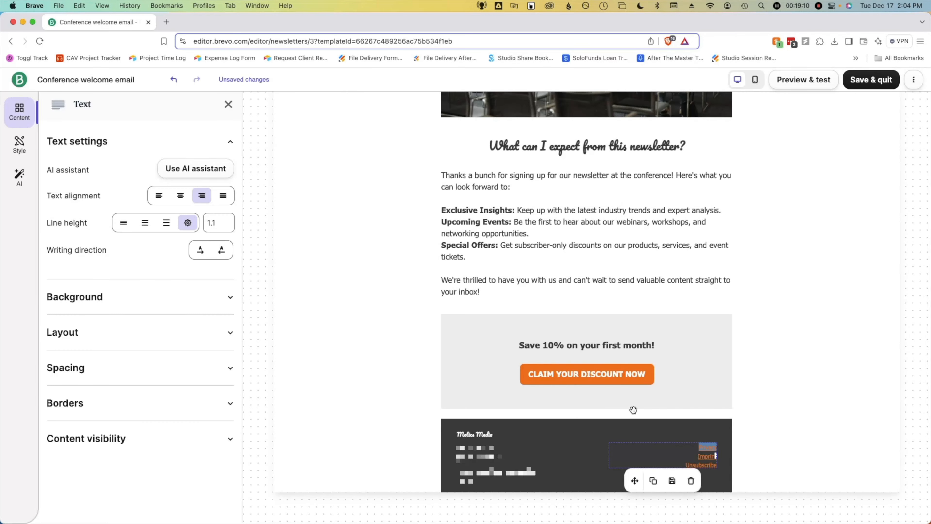
double_click(704, 456)
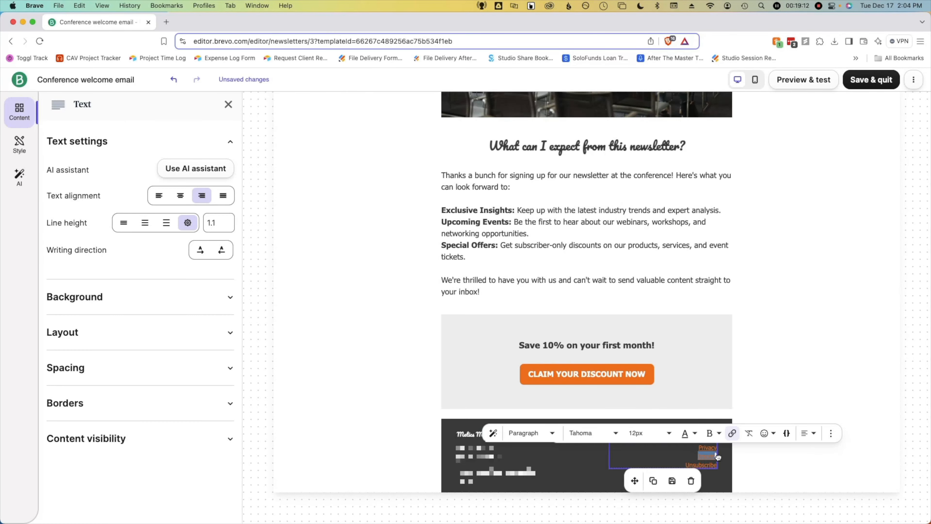
key(BackSpace)
key(BackSpace)
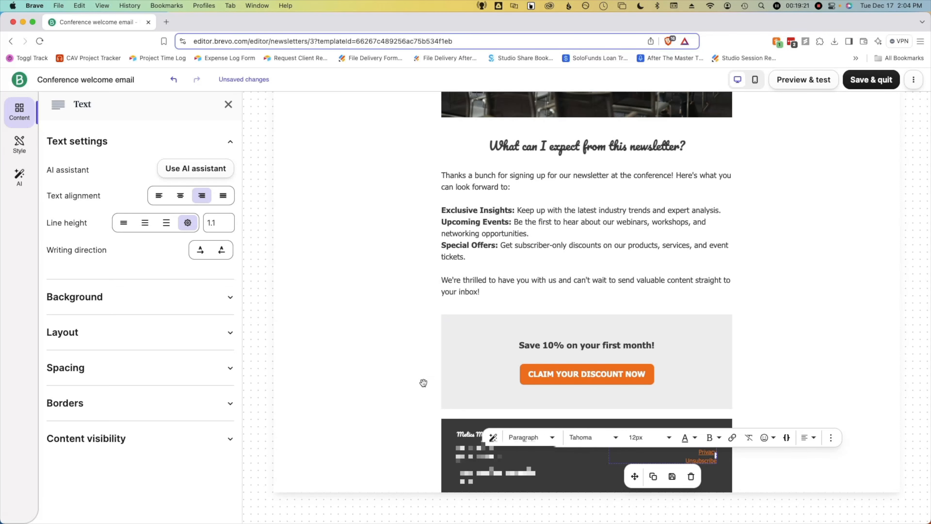
Open the background colour choices for the 'Hello, FIRSTNAME!' banner section
click(383, 401)
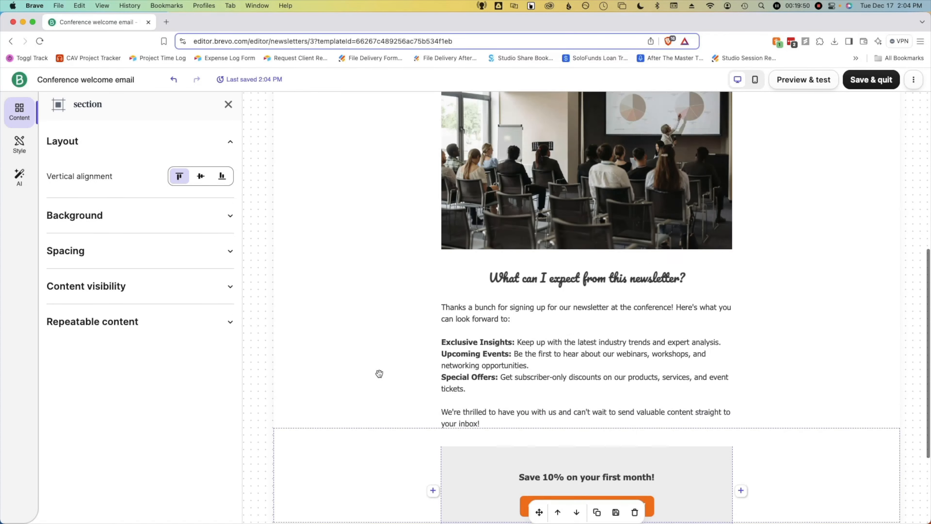
scroll(379, 374, up, 5)
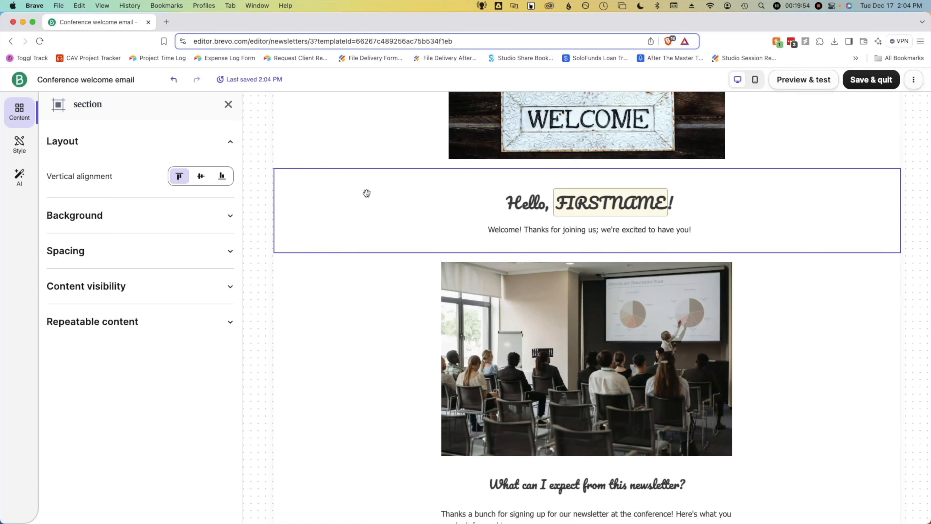
click(354, 195)
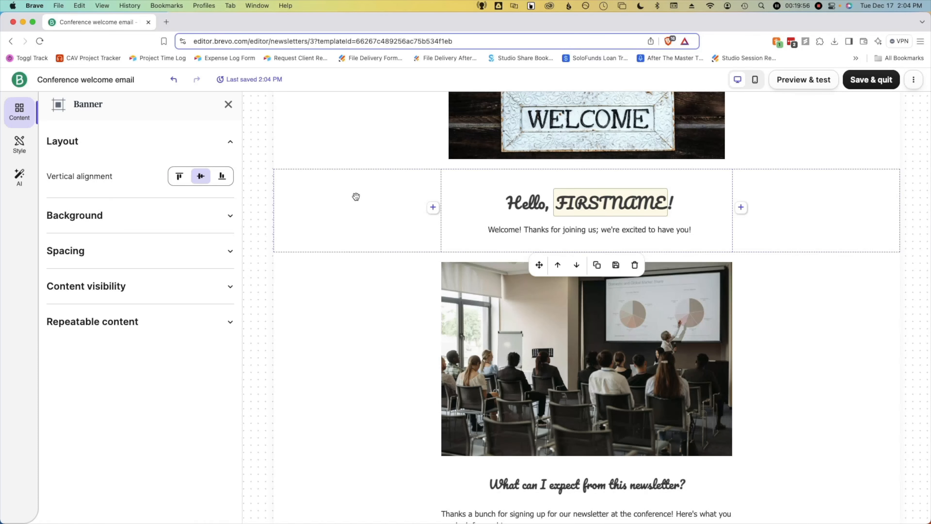
click(177, 214)
click(223, 242)
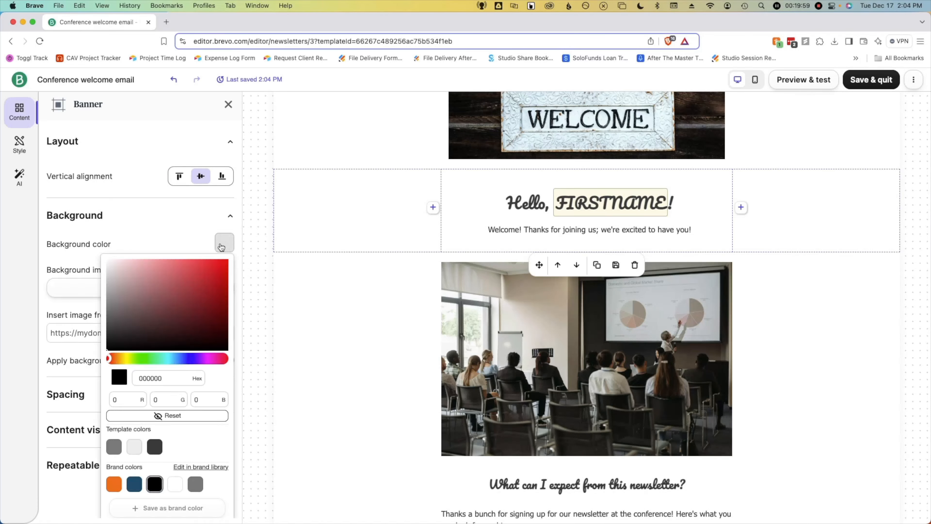
Give the Hello banner the light grey #EEEEEE template background colour
click(134, 448)
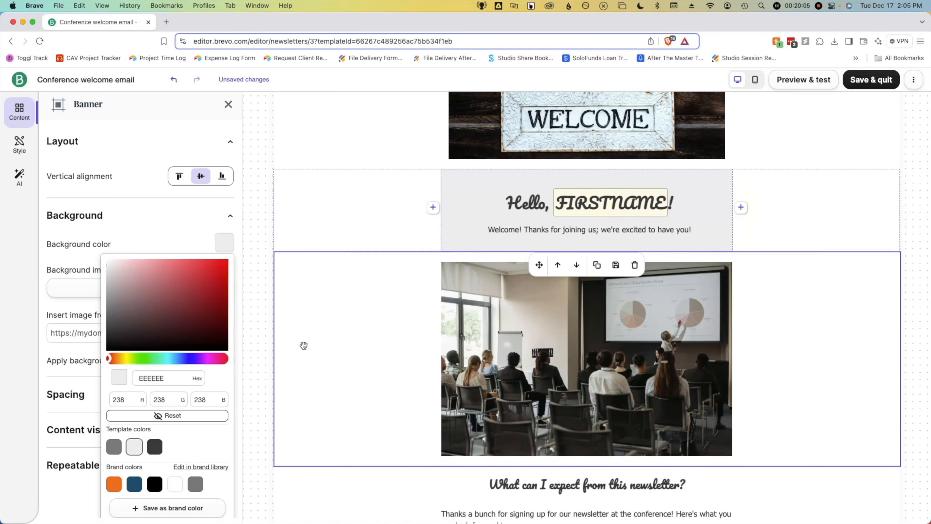
click(312, 350)
scroll(313, 350, down, 8)
Set the 'What can I expect from this newsletter?' headline to 26px
triple_click(587, 211)
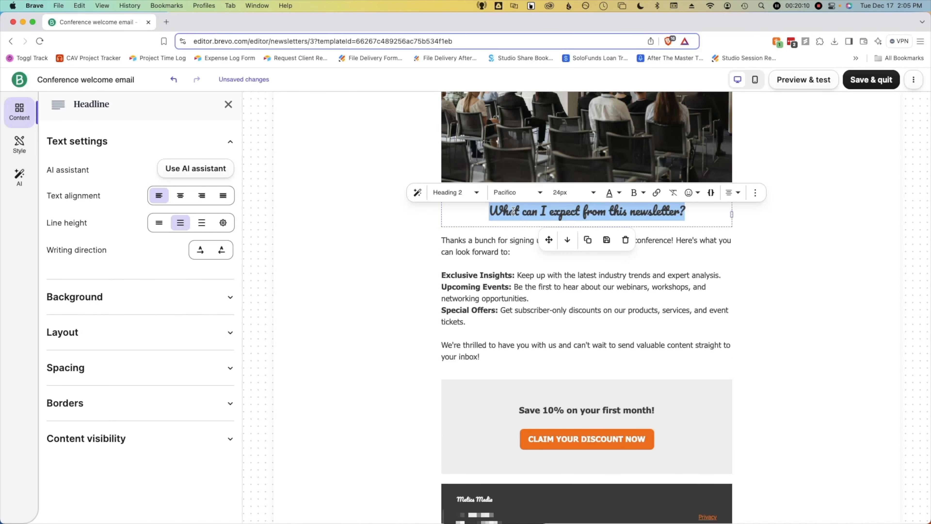
click(592, 195)
scroll(572, 323, down, 3)
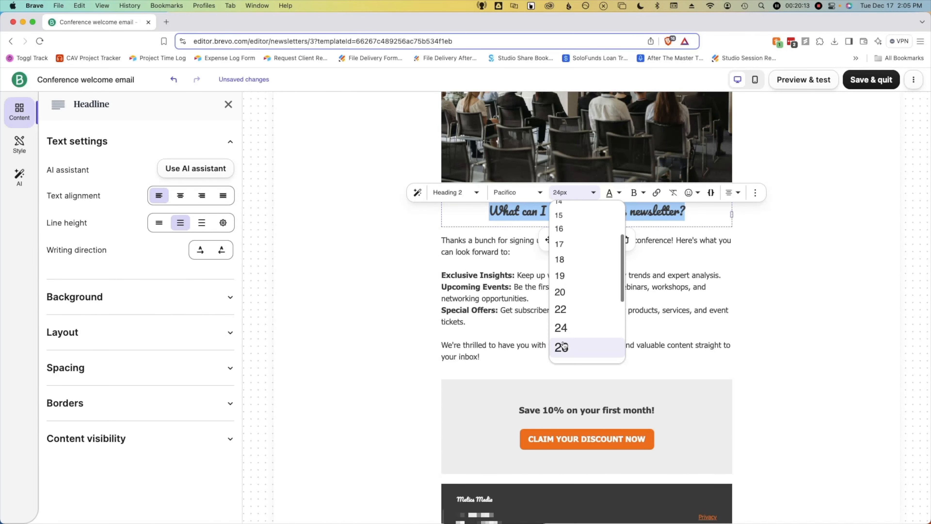
click(562, 348)
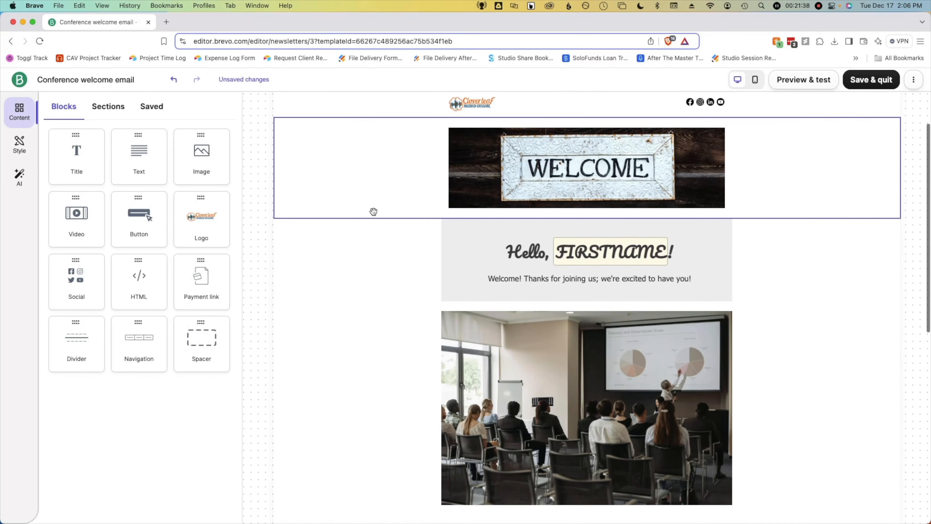
scroll(374, 211, up, 3)
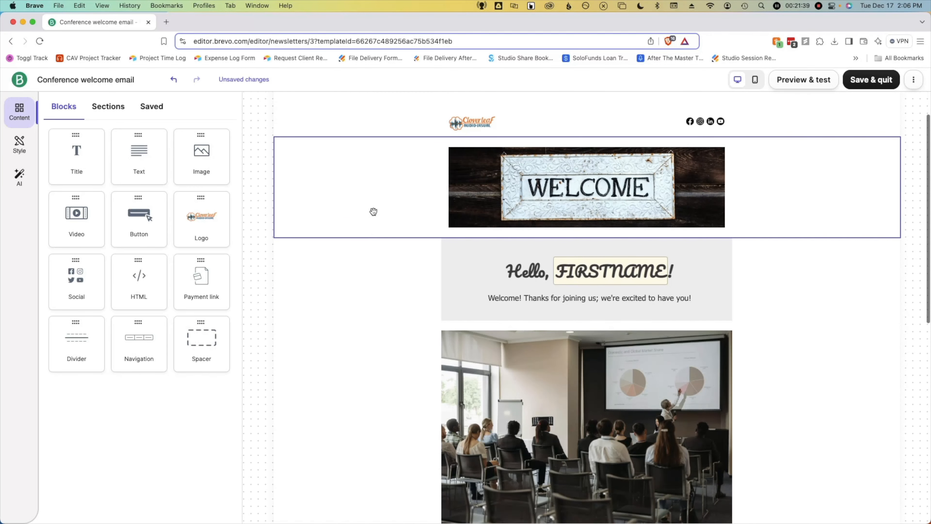
Remove Facebook, LinkedIn and YouTube from the header social icons, keep Instagram, then open Preview & test
click(602, 136)
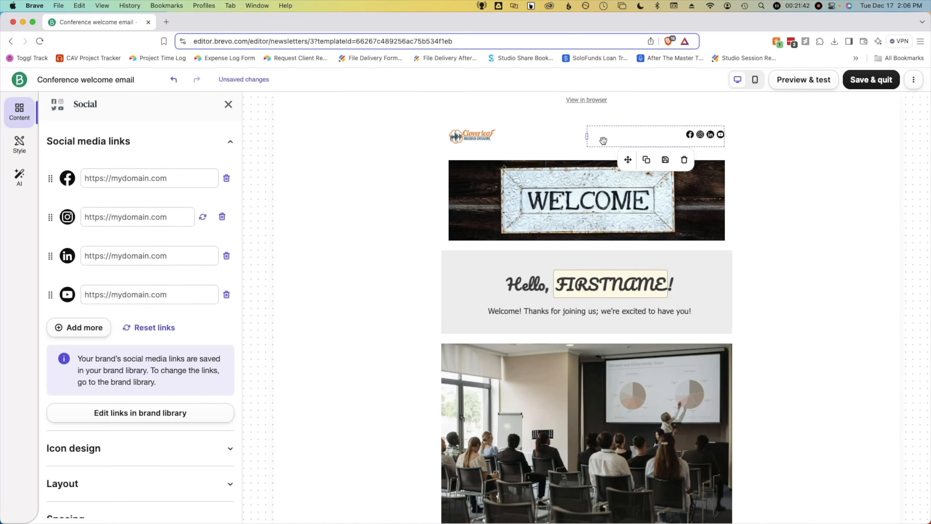
click(226, 178)
click(204, 179)
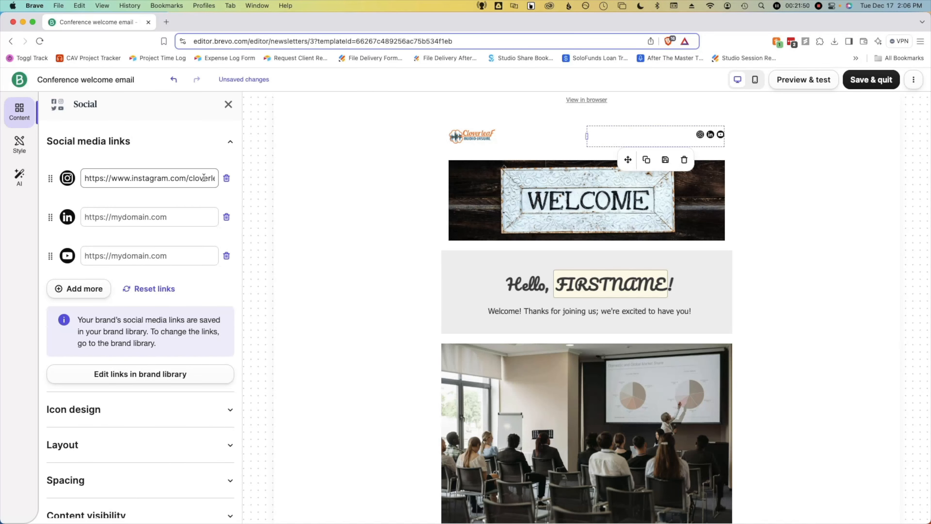
click(226, 217)
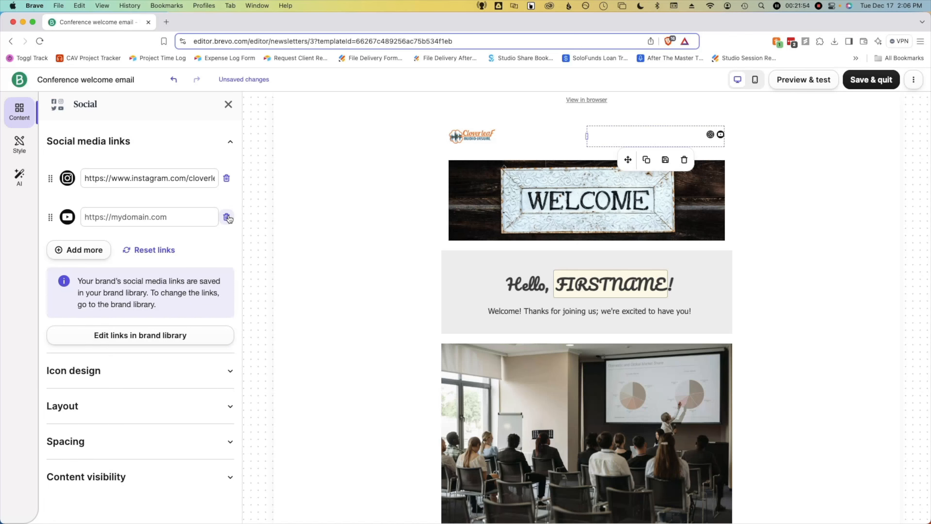
click(226, 216)
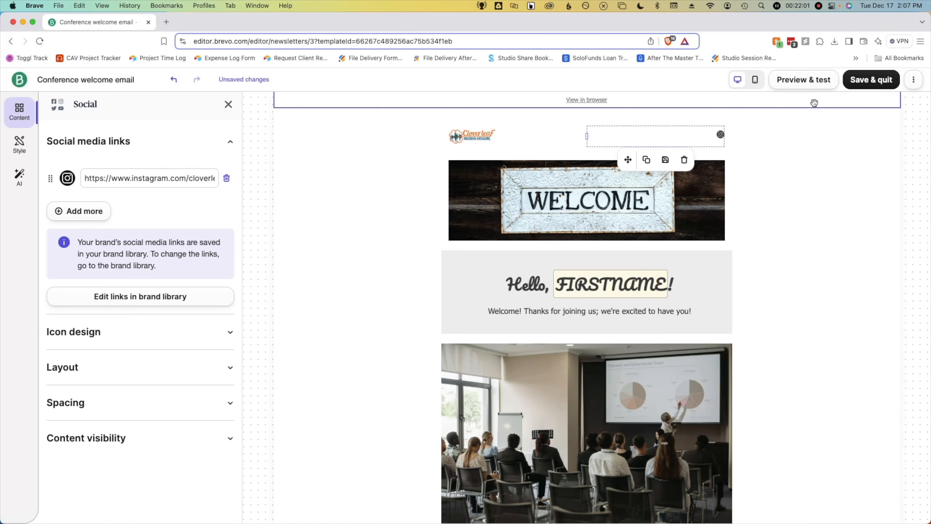
click(809, 82)
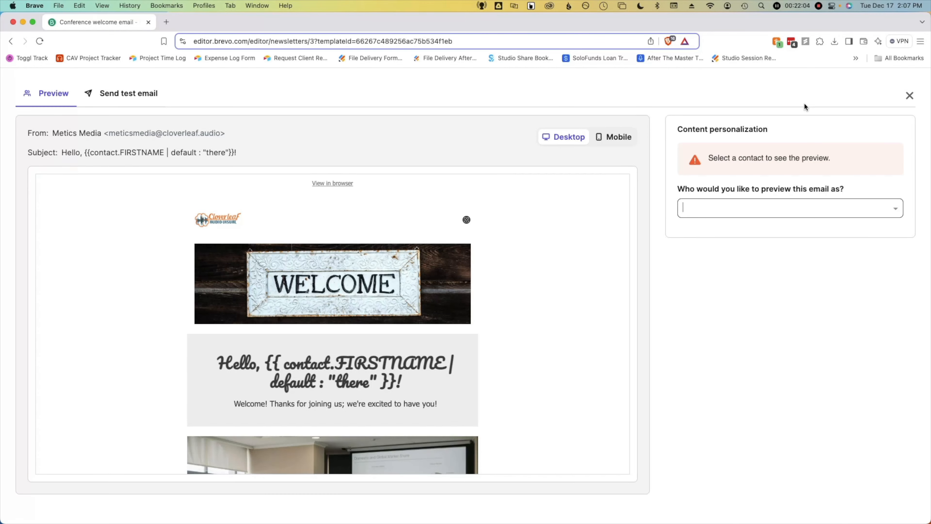
Preview the email personalised as a contact found by searching the contact list
click(896, 208)
text(metics)
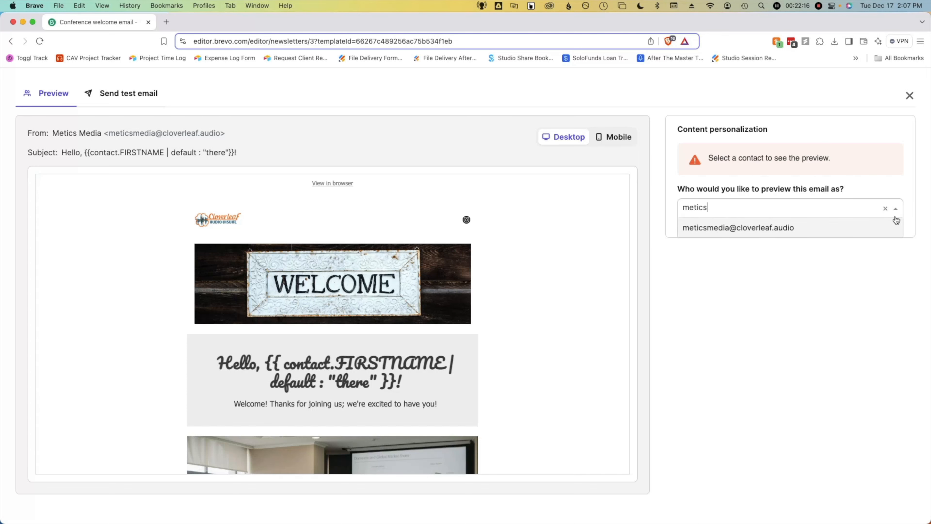
click(816, 231)
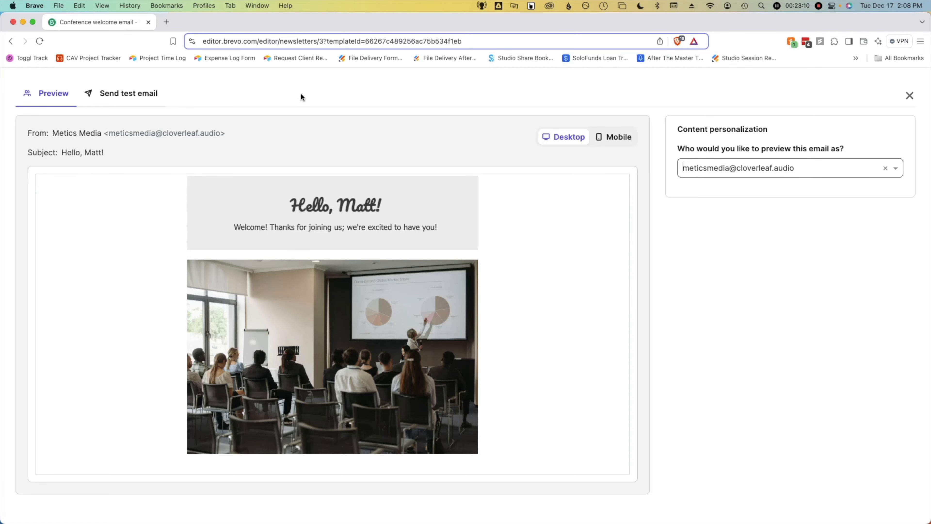
Send a test email to the same contact as recipient
click(142, 93)
text(metics)
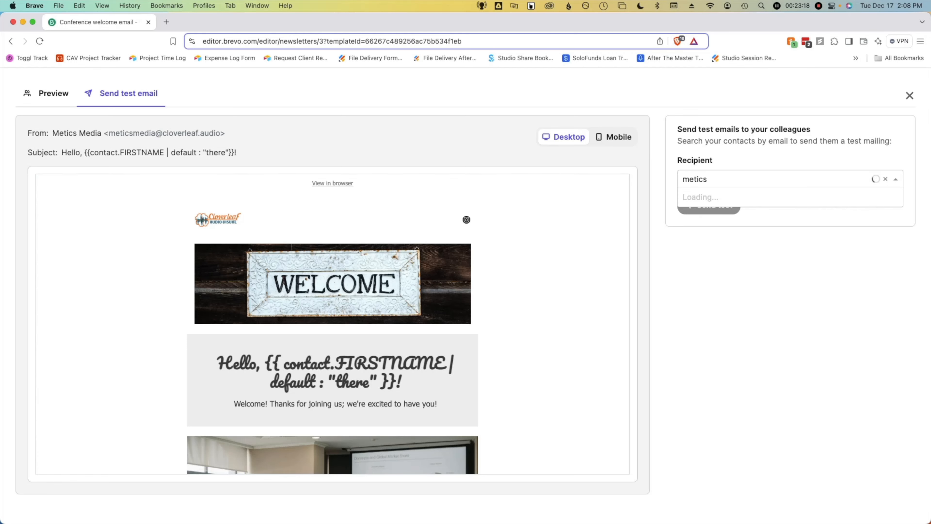
click(729, 198)
click(715, 205)
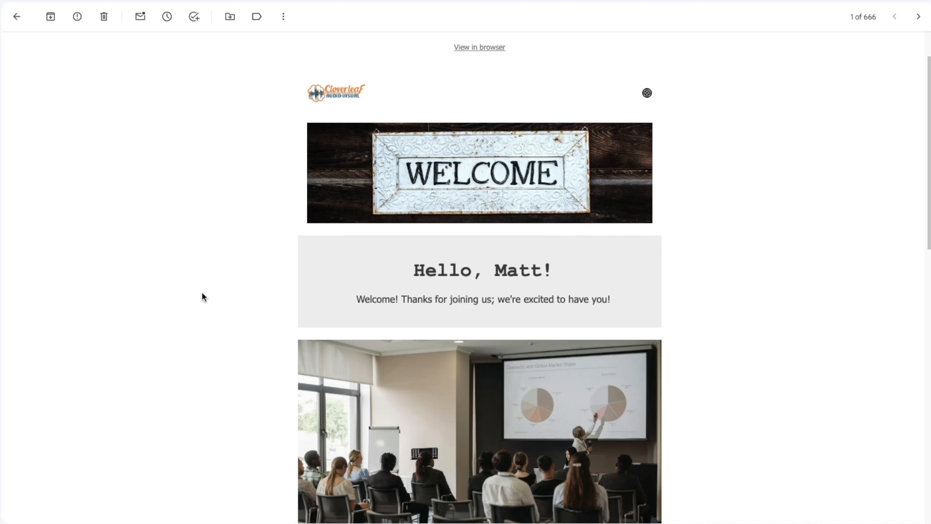
Scroll through the Gmail test copy, checking the greeting shows the recipient's first name and the footer
scroll(203, 292, up, 1)
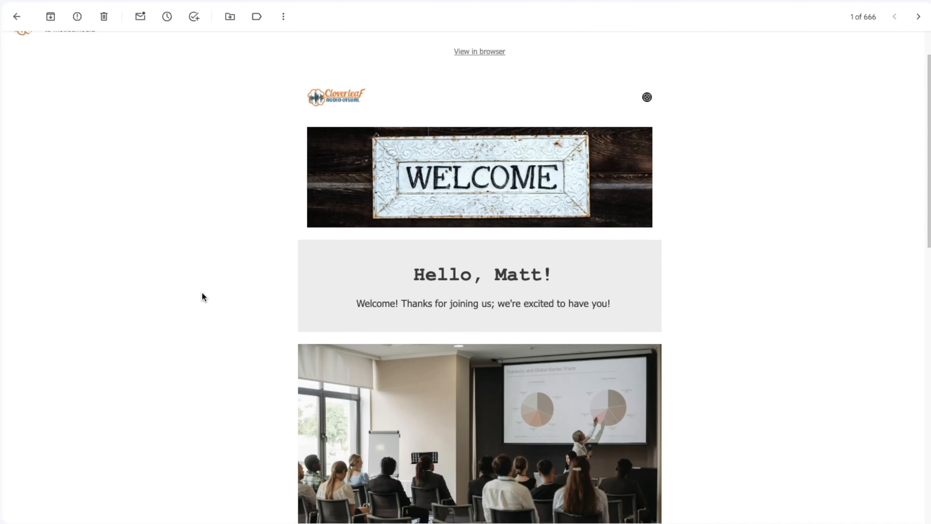
scroll(202, 292, down, 1)
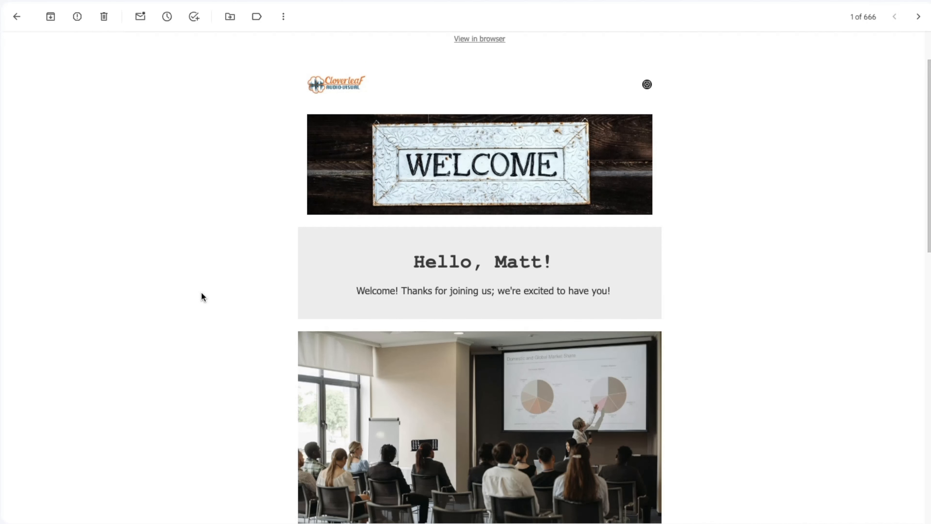
scroll(201, 293, down, 3)
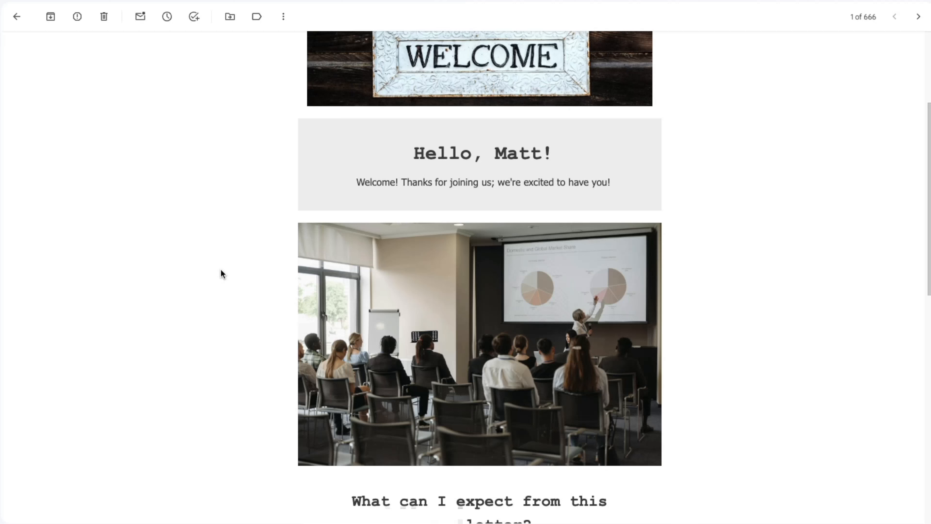
drag(566, 156, 389, 160)
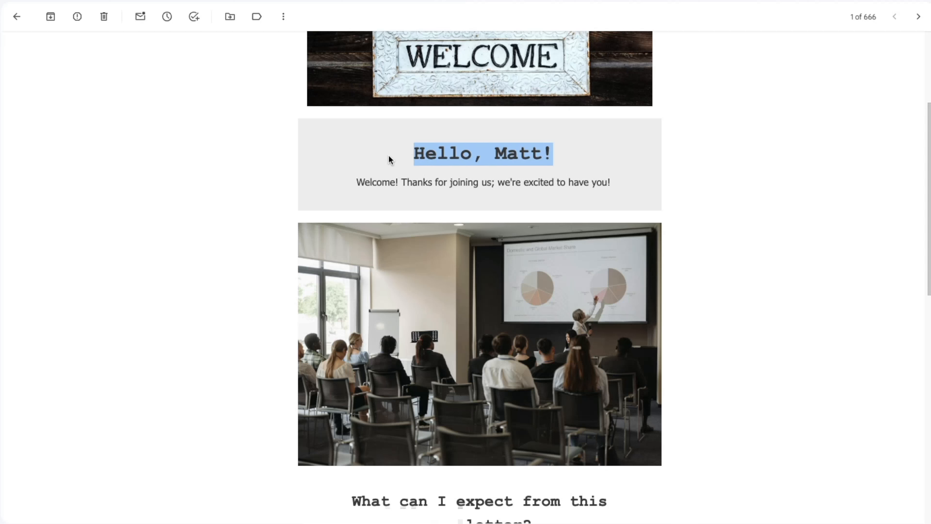
click(178, 193)
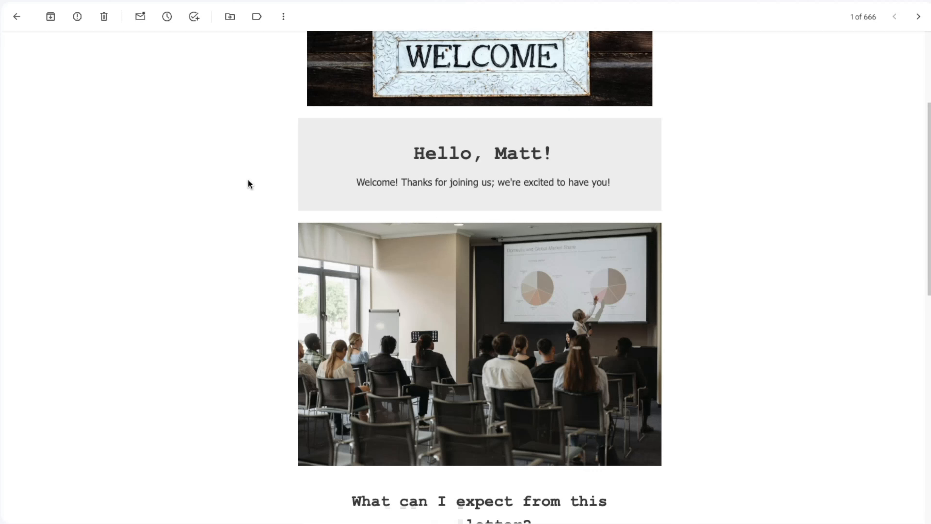
scroll(239, 198, down, 10)
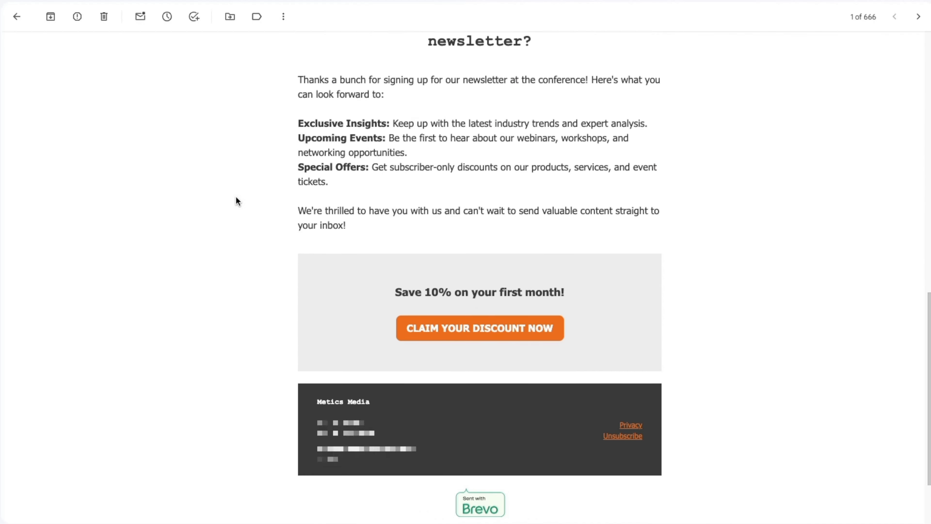
scroll(238, 201, down, 3)
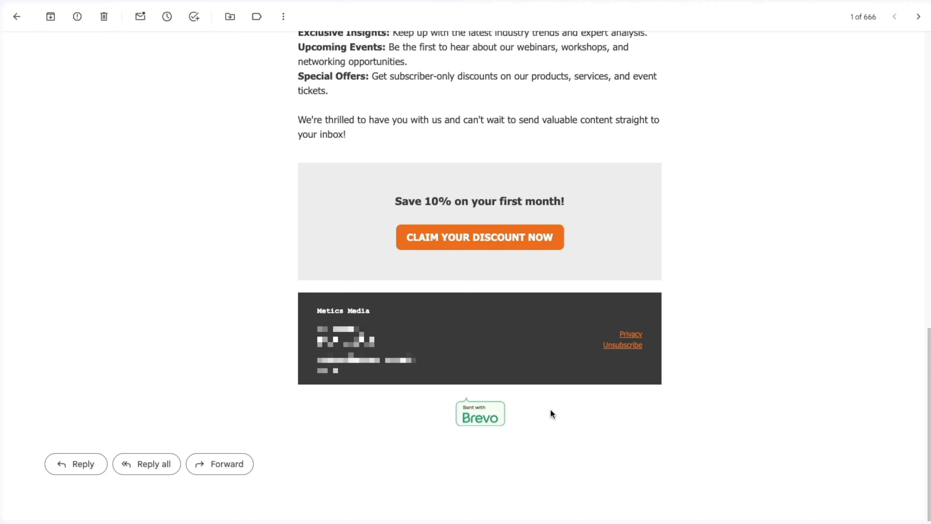
scroll(550, 410, up, 15)
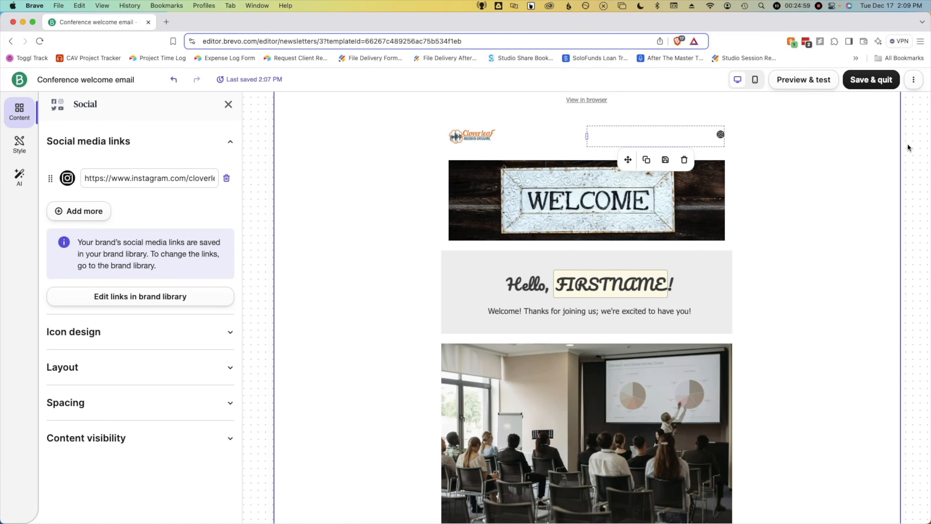
Save the design as a new template named 'Conference welcome email'
click(915, 80)
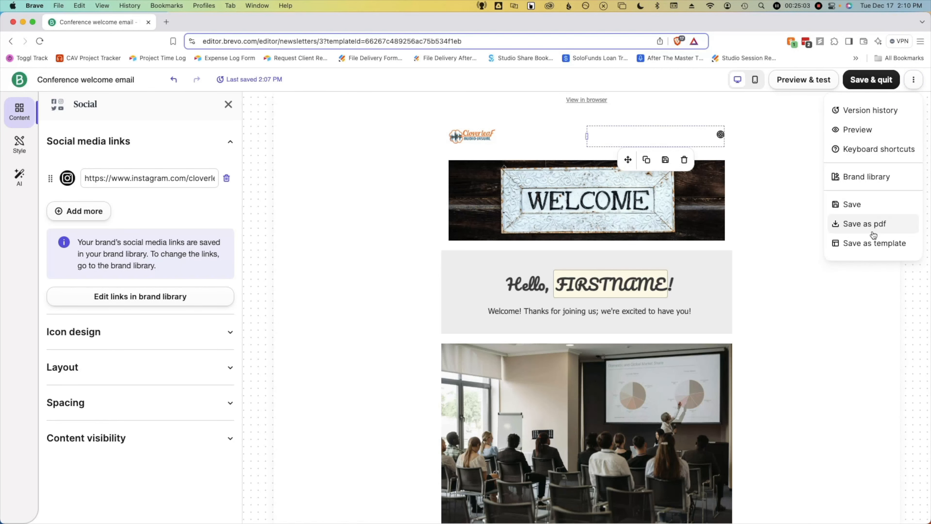
click(872, 243)
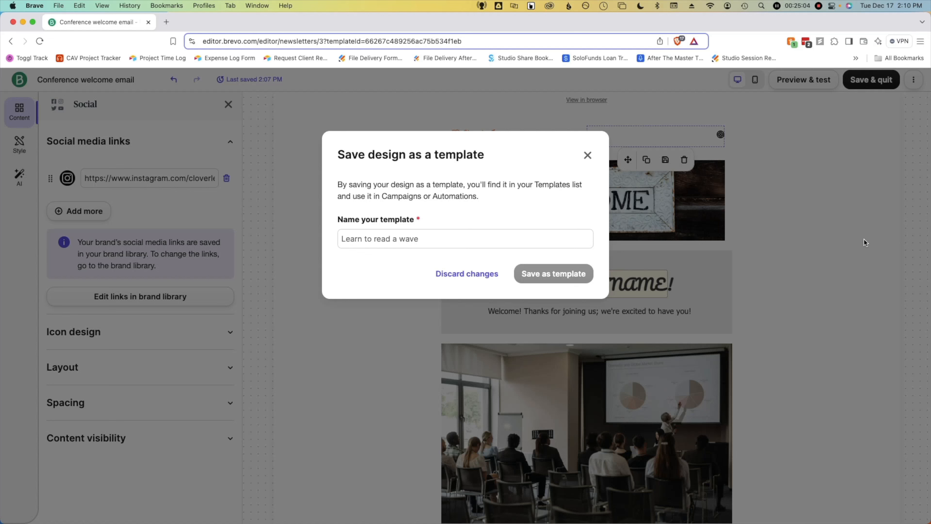
click(413, 239)
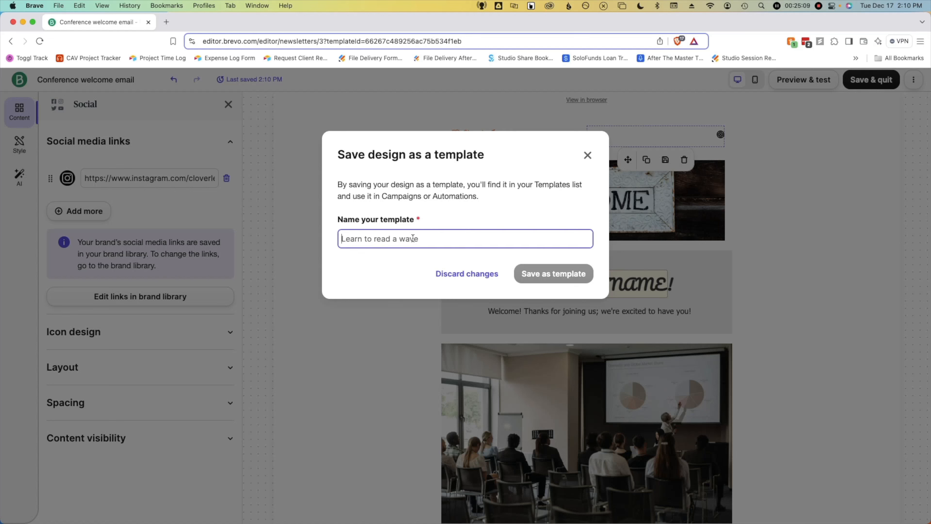
text(Conference welcome email)
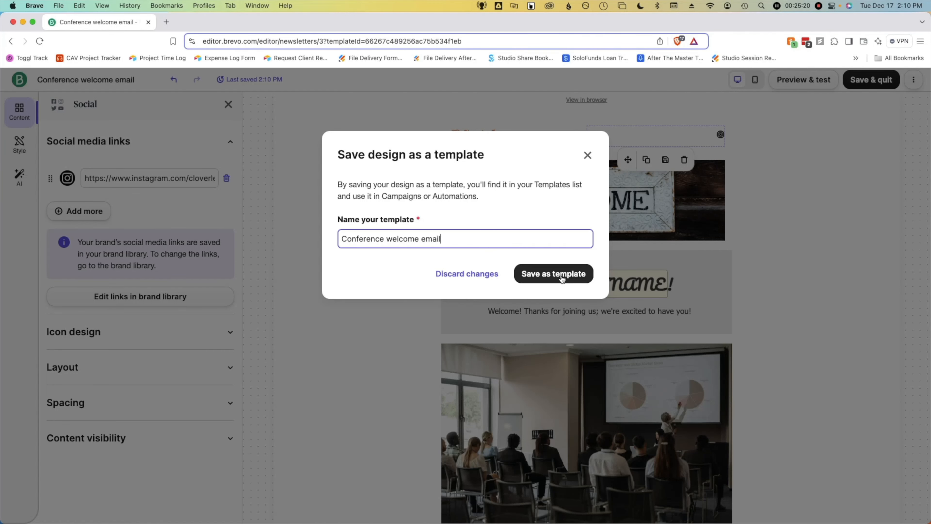
click(554, 274)
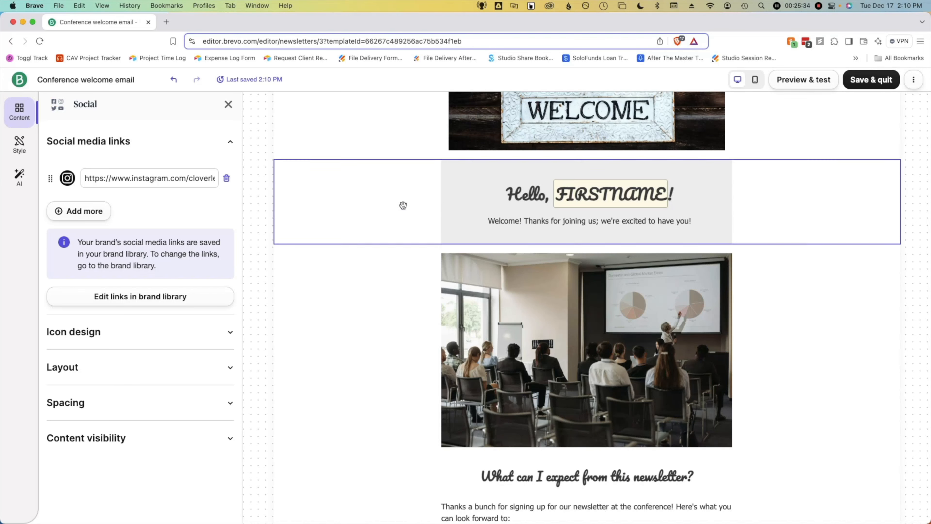
Save the greeting banner as a block named 'Welcome banner with first name variable'
click(358, 192)
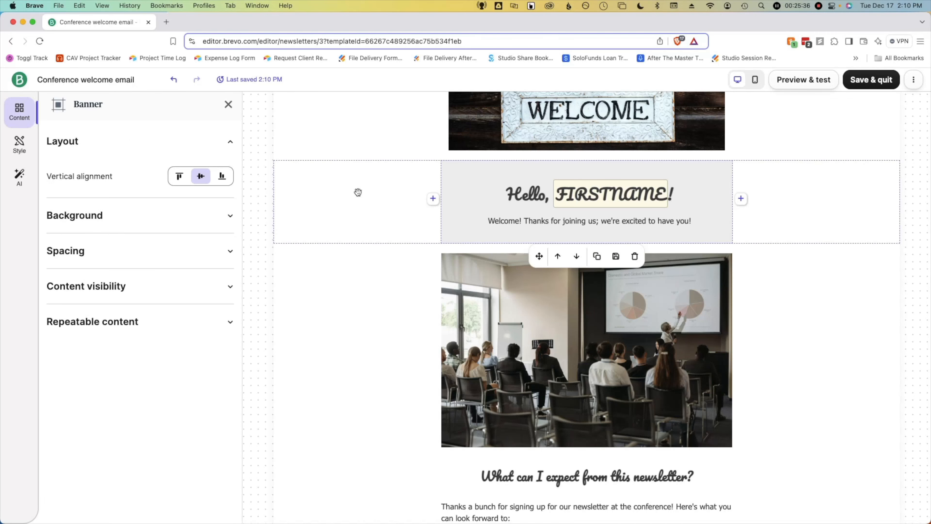
click(616, 256)
text(Welcome banner with first name variable)
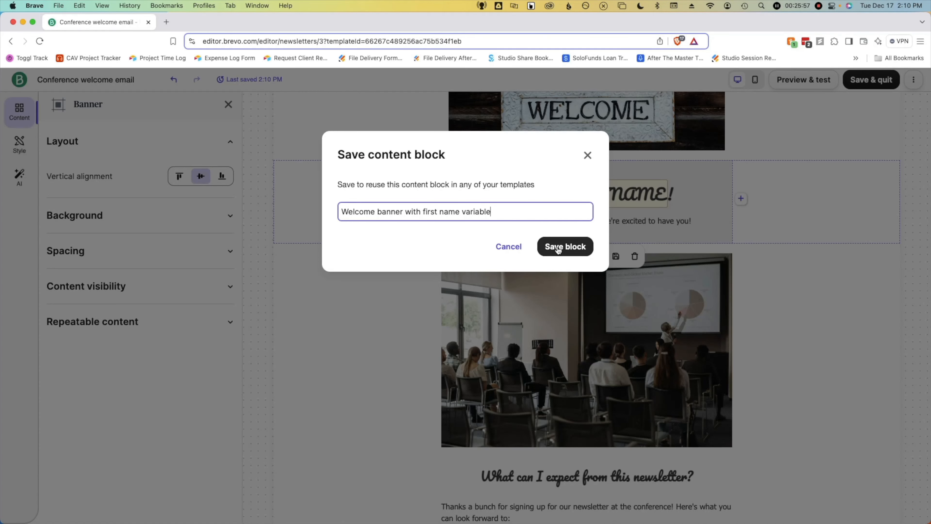
click(558, 249)
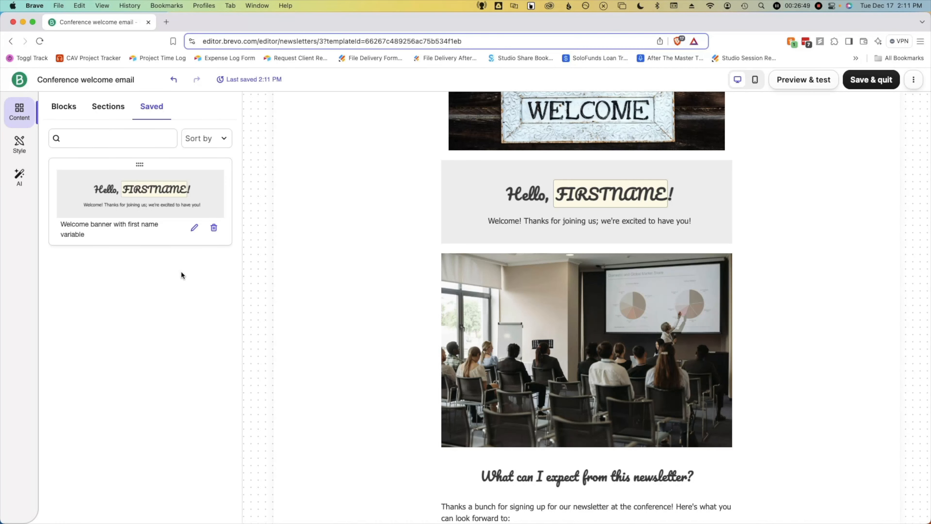
Save and quit the editor, then add the tag 'Conference welcome' in the campaign's additional settings
click(871, 81)
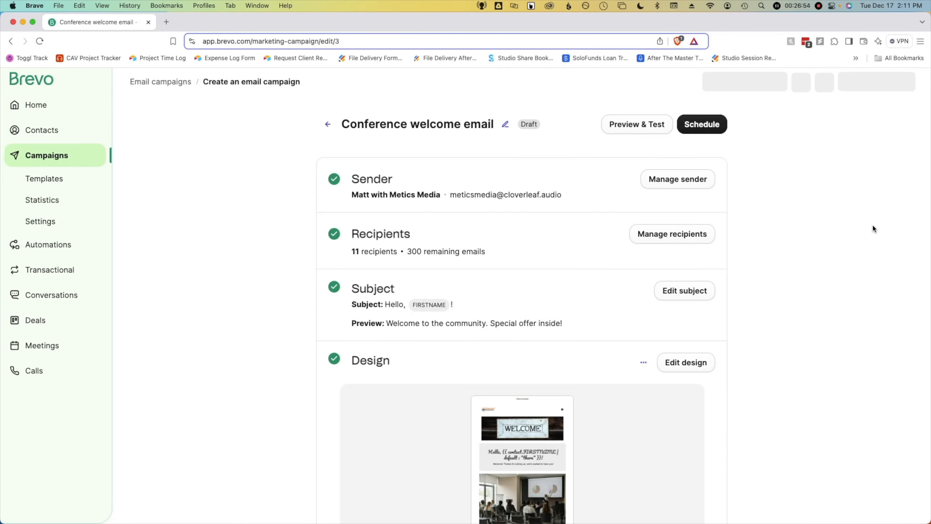
scroll(852, 303, down, 6)
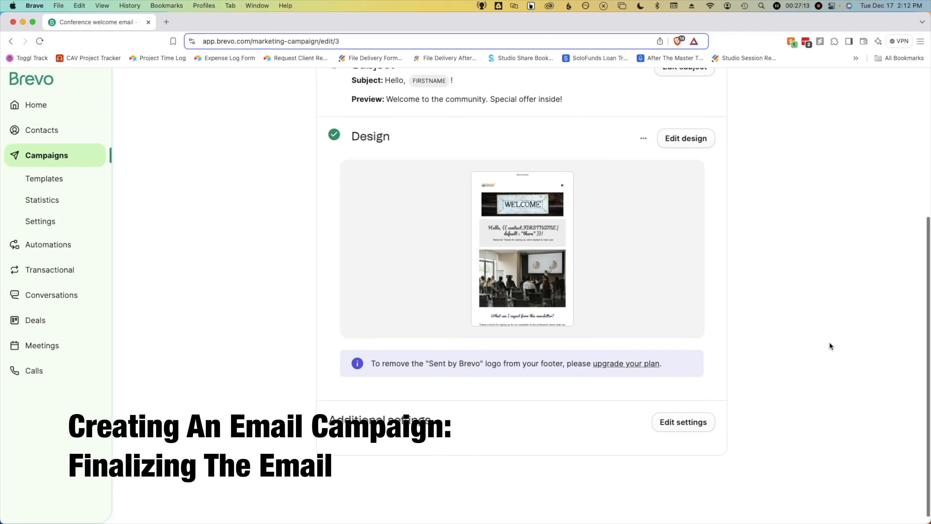
scroll(772, 398, down, 1)
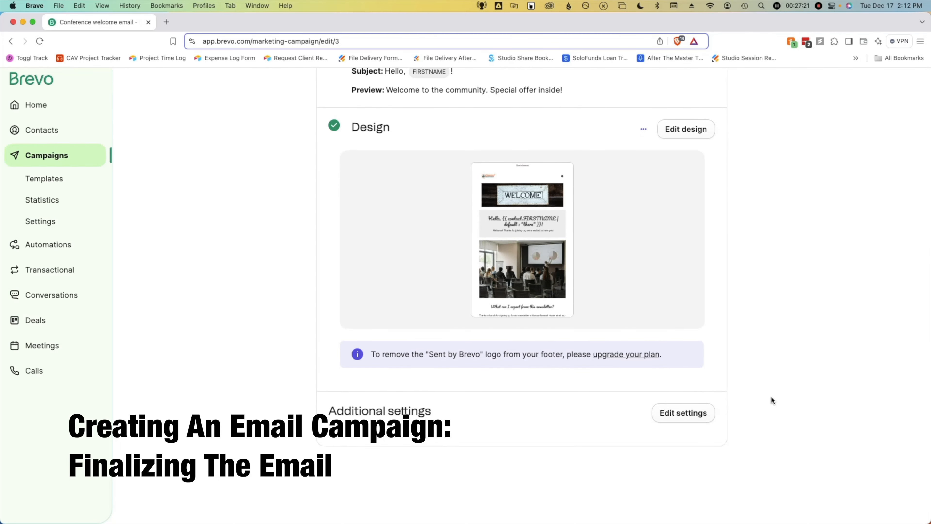
click(672, 414)
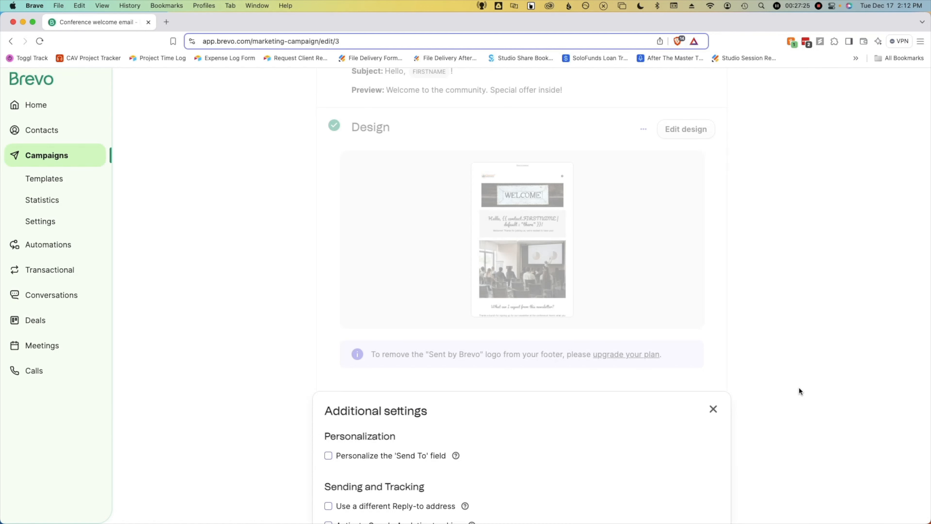
scroll(785, 393, down, 7)
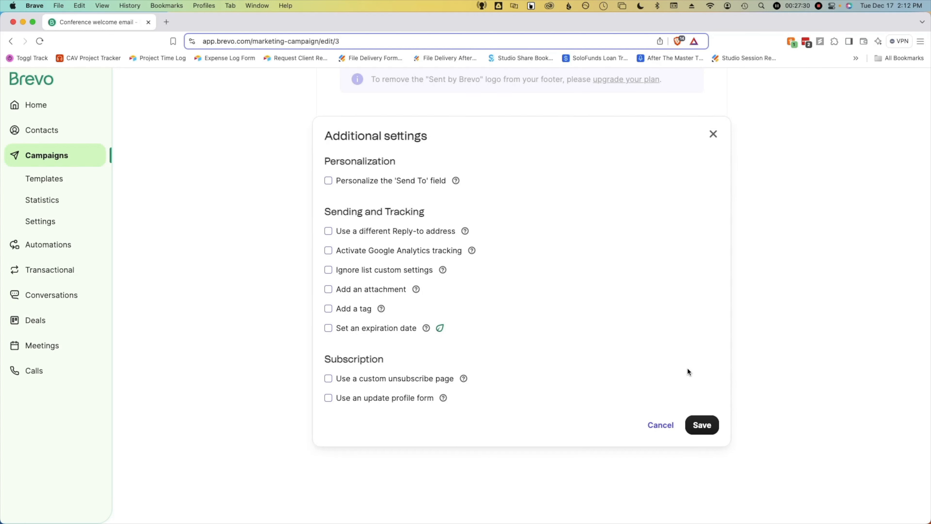
click(328, 308)
click(385, 327)
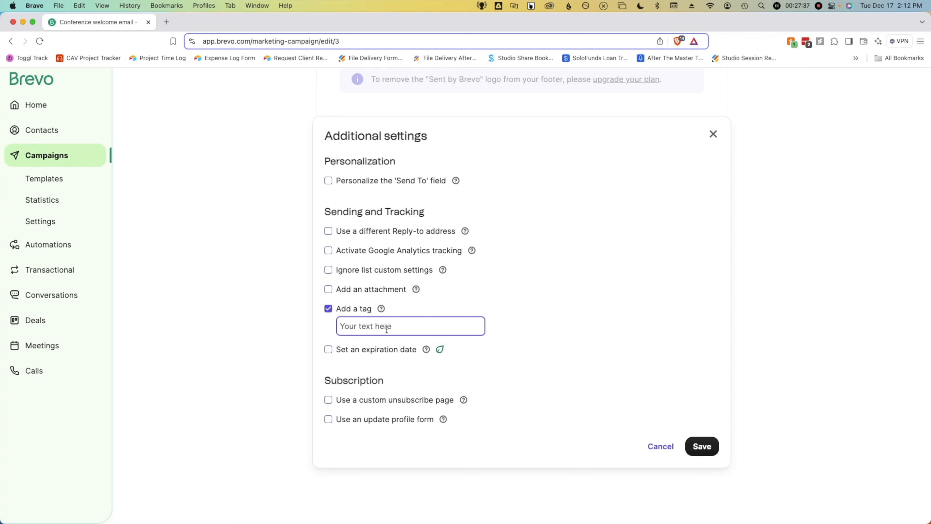
text(Conference welcome)
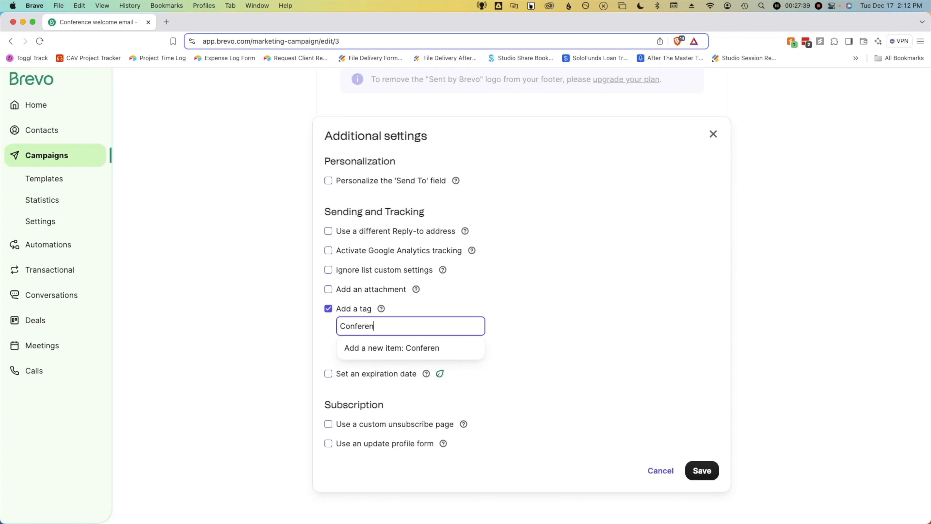
click(417, 350)
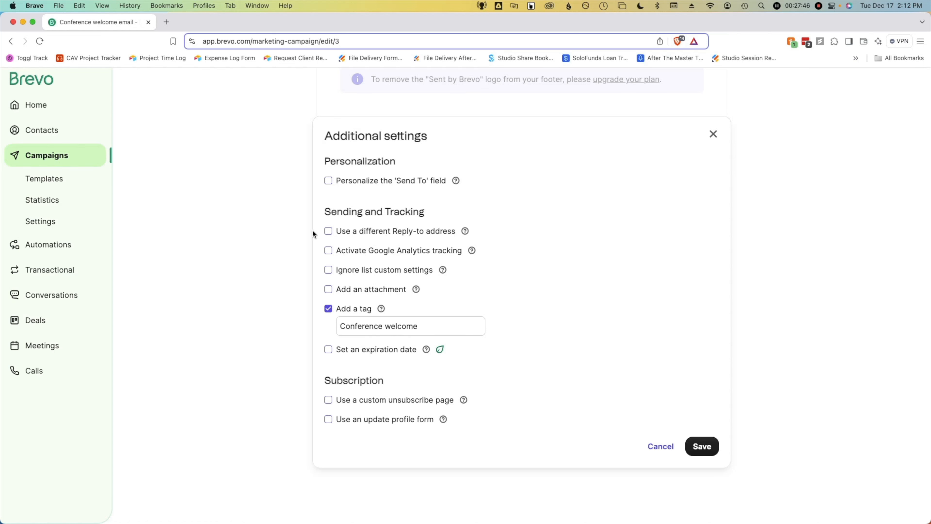
Enable a different reply-to address, enter the info address, and save the settings
click(328, 231)
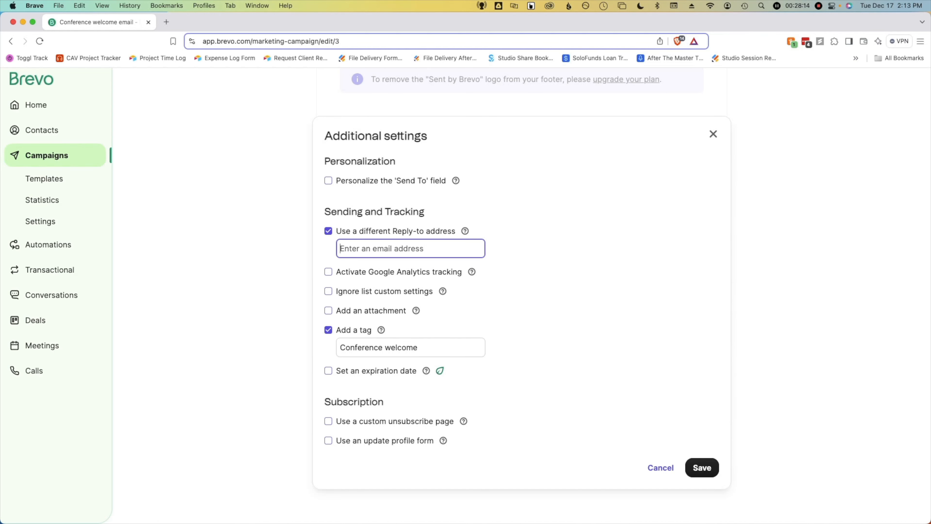
click(702, 467)
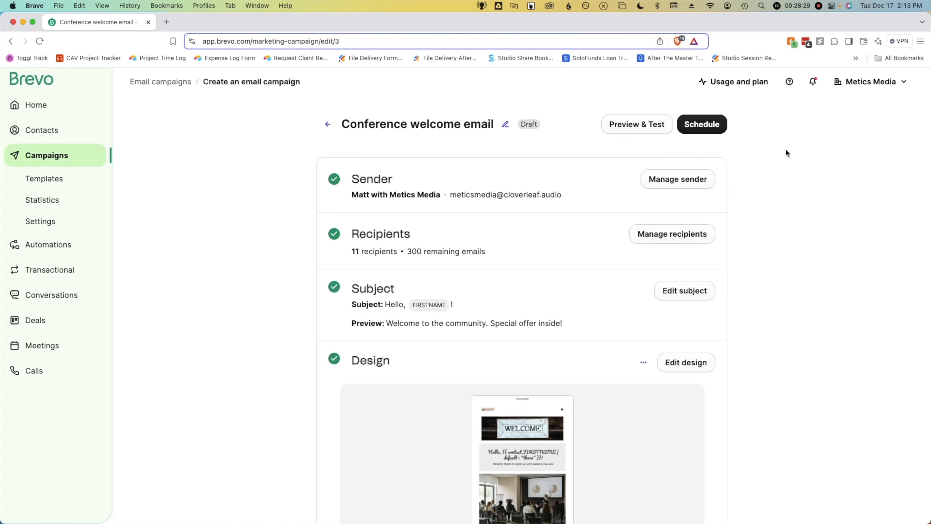
Schedule the campaign with Send now so it goes out immediately
click(709, 129)
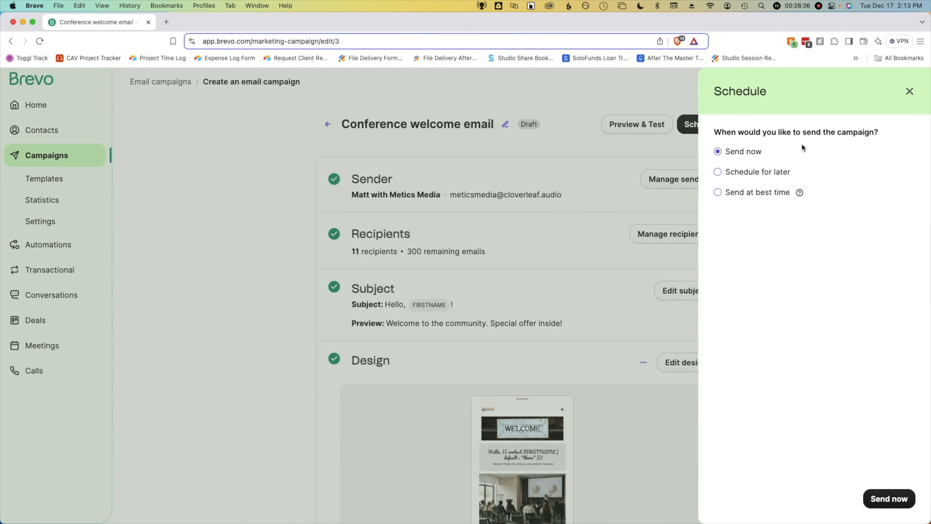
click(890, 499)
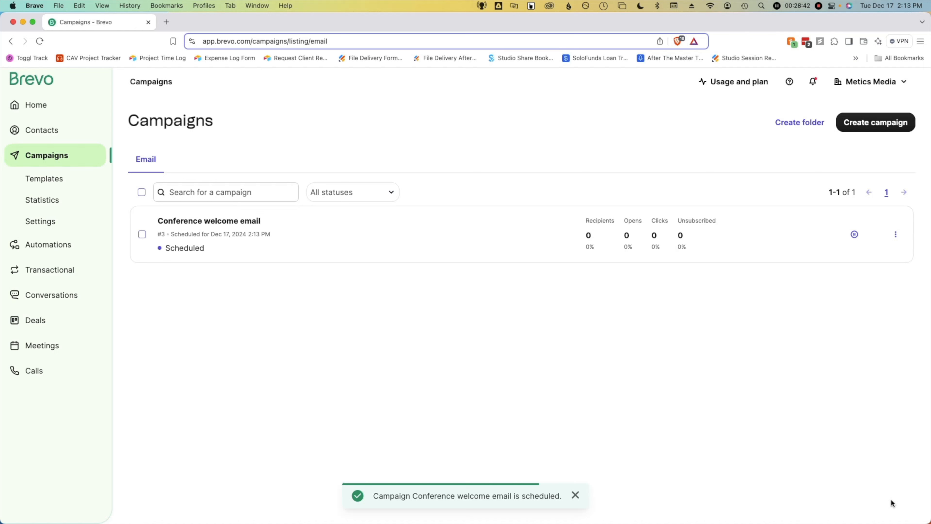